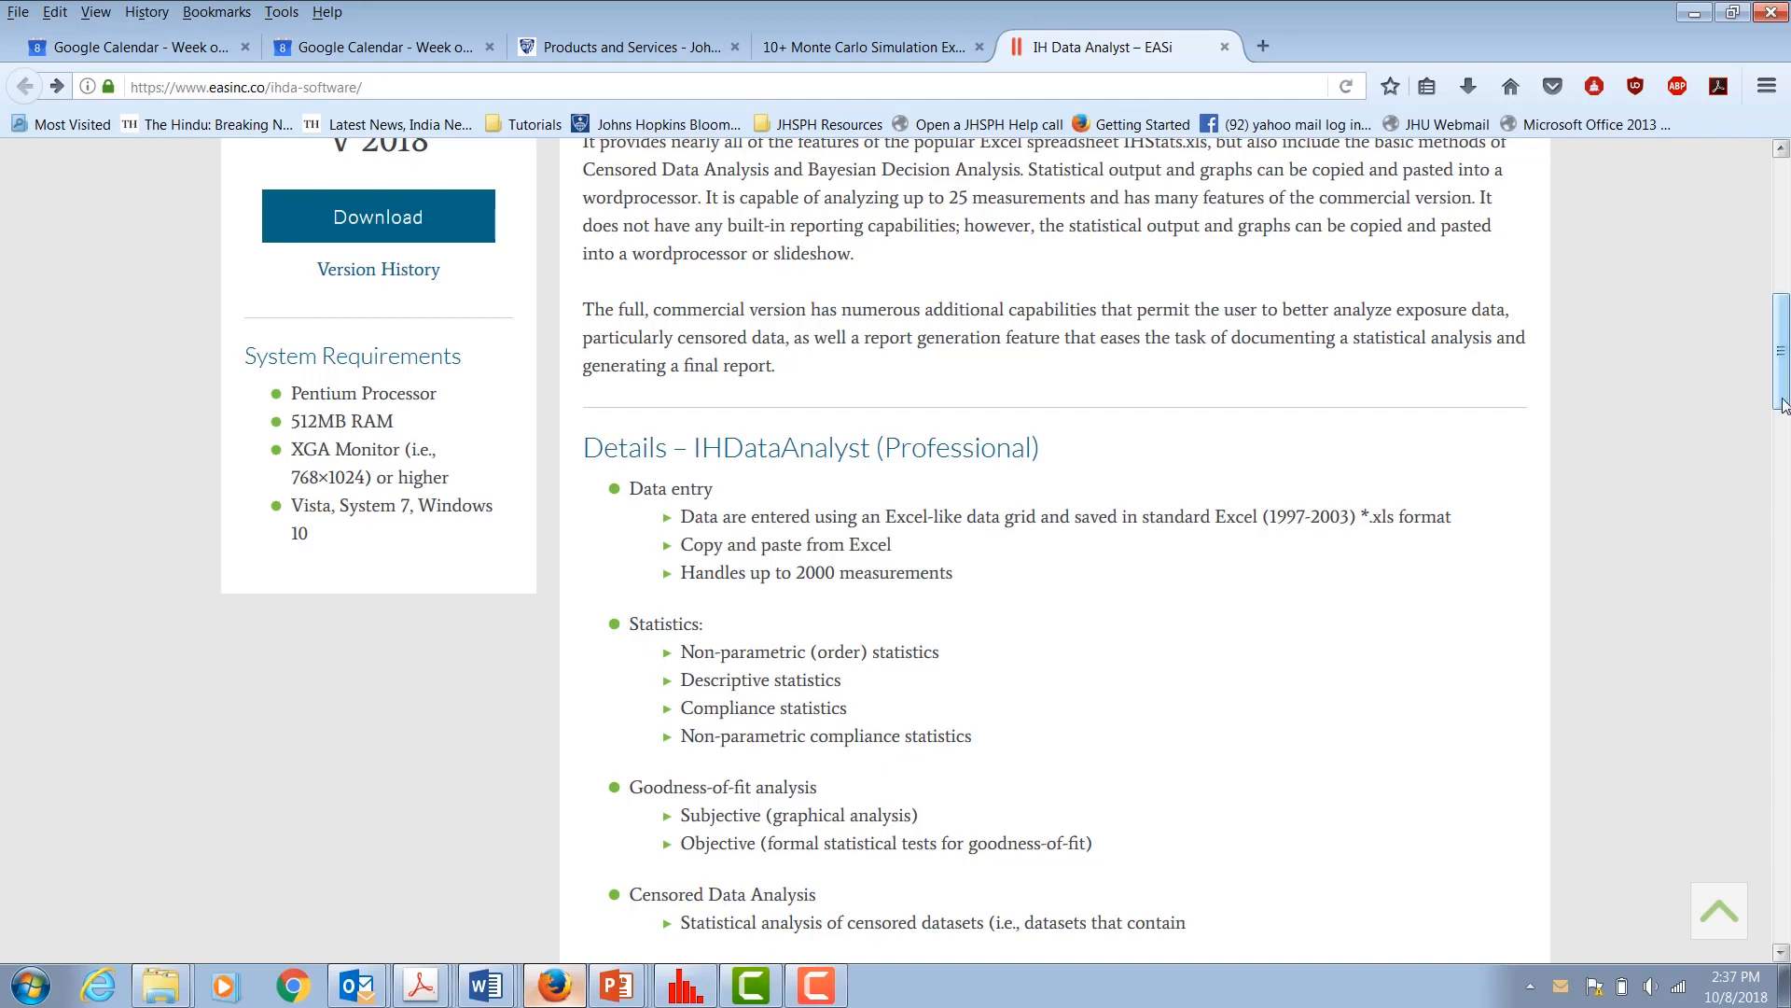
- Scroll the IHDA software download page and open the IHDA-Student download instructions presentation
left_click_drag(1787, 401, 1782, 378)
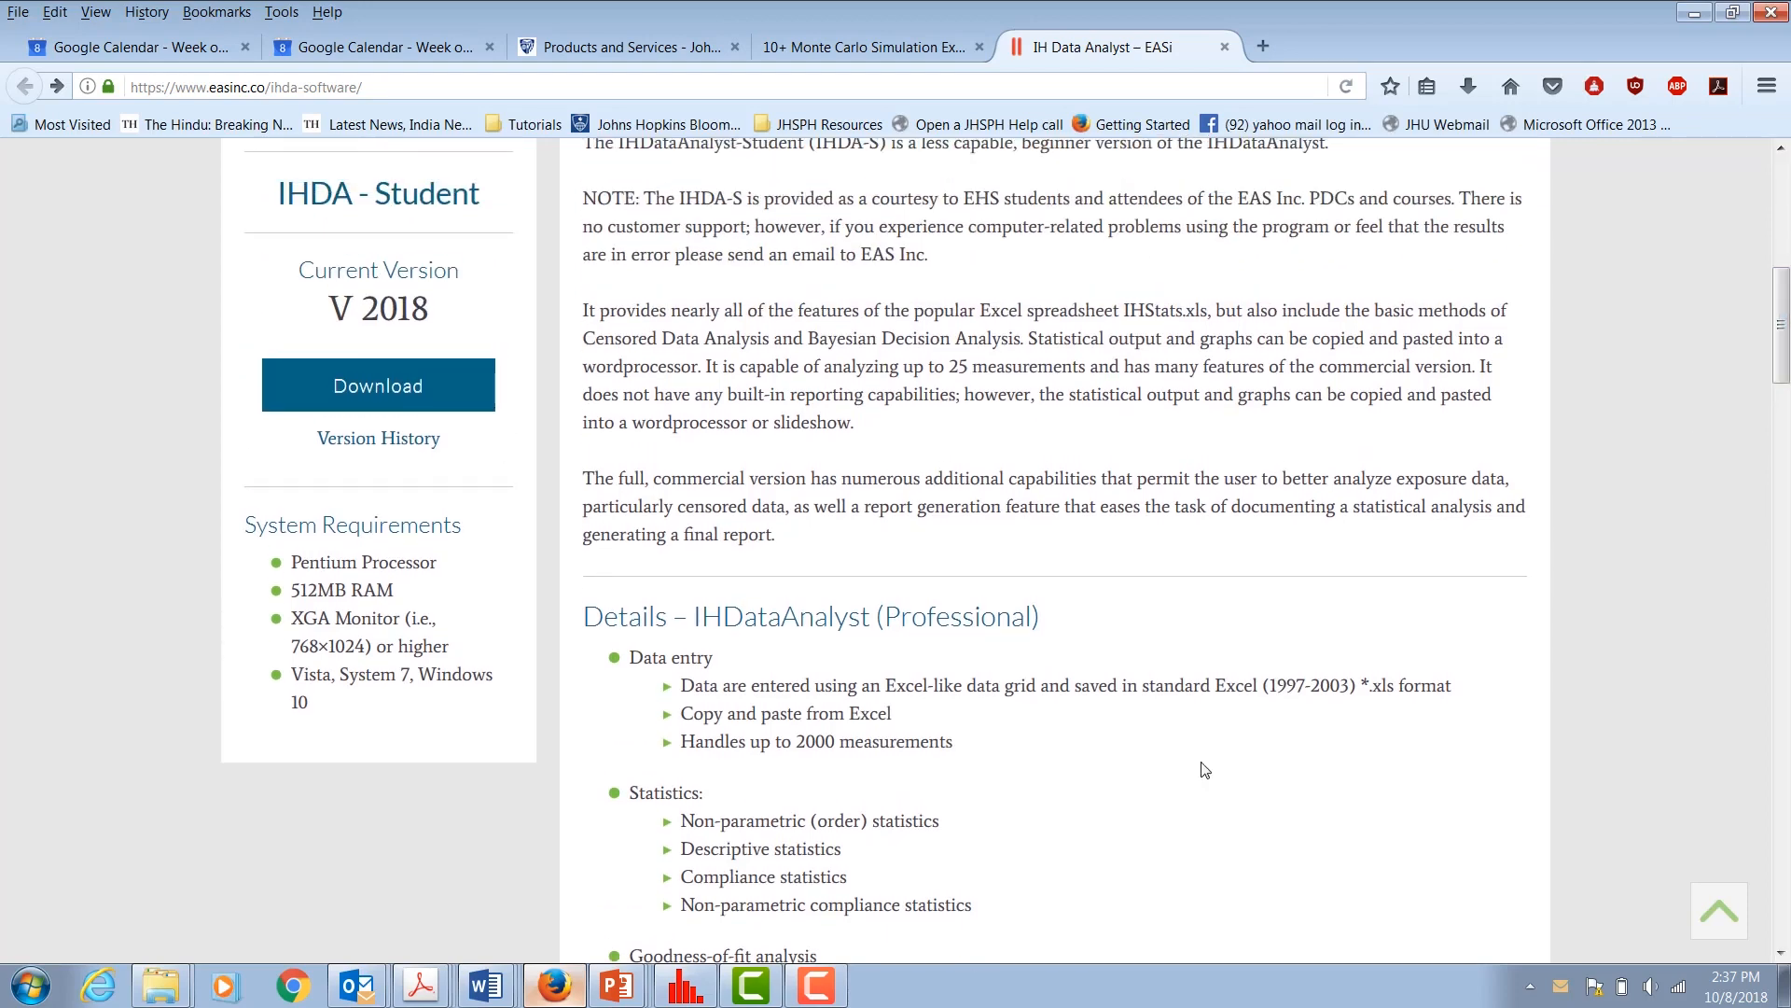
left_click(618, 991)
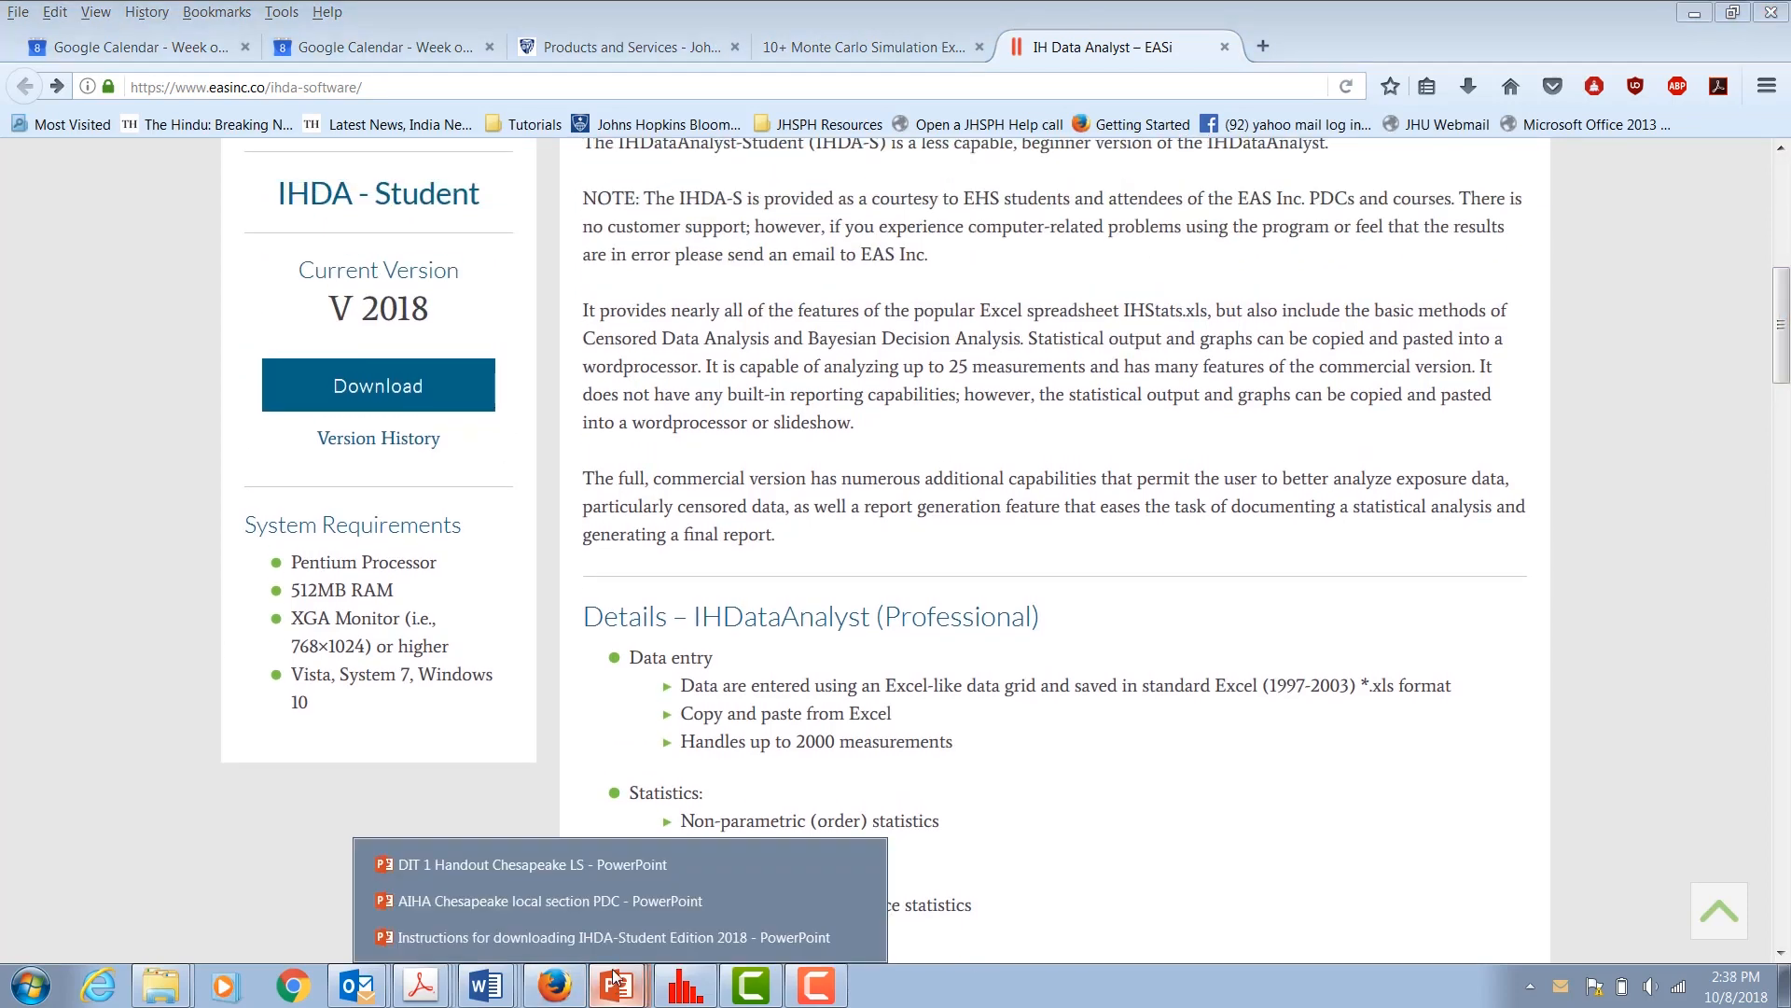
left_click(625, 938)
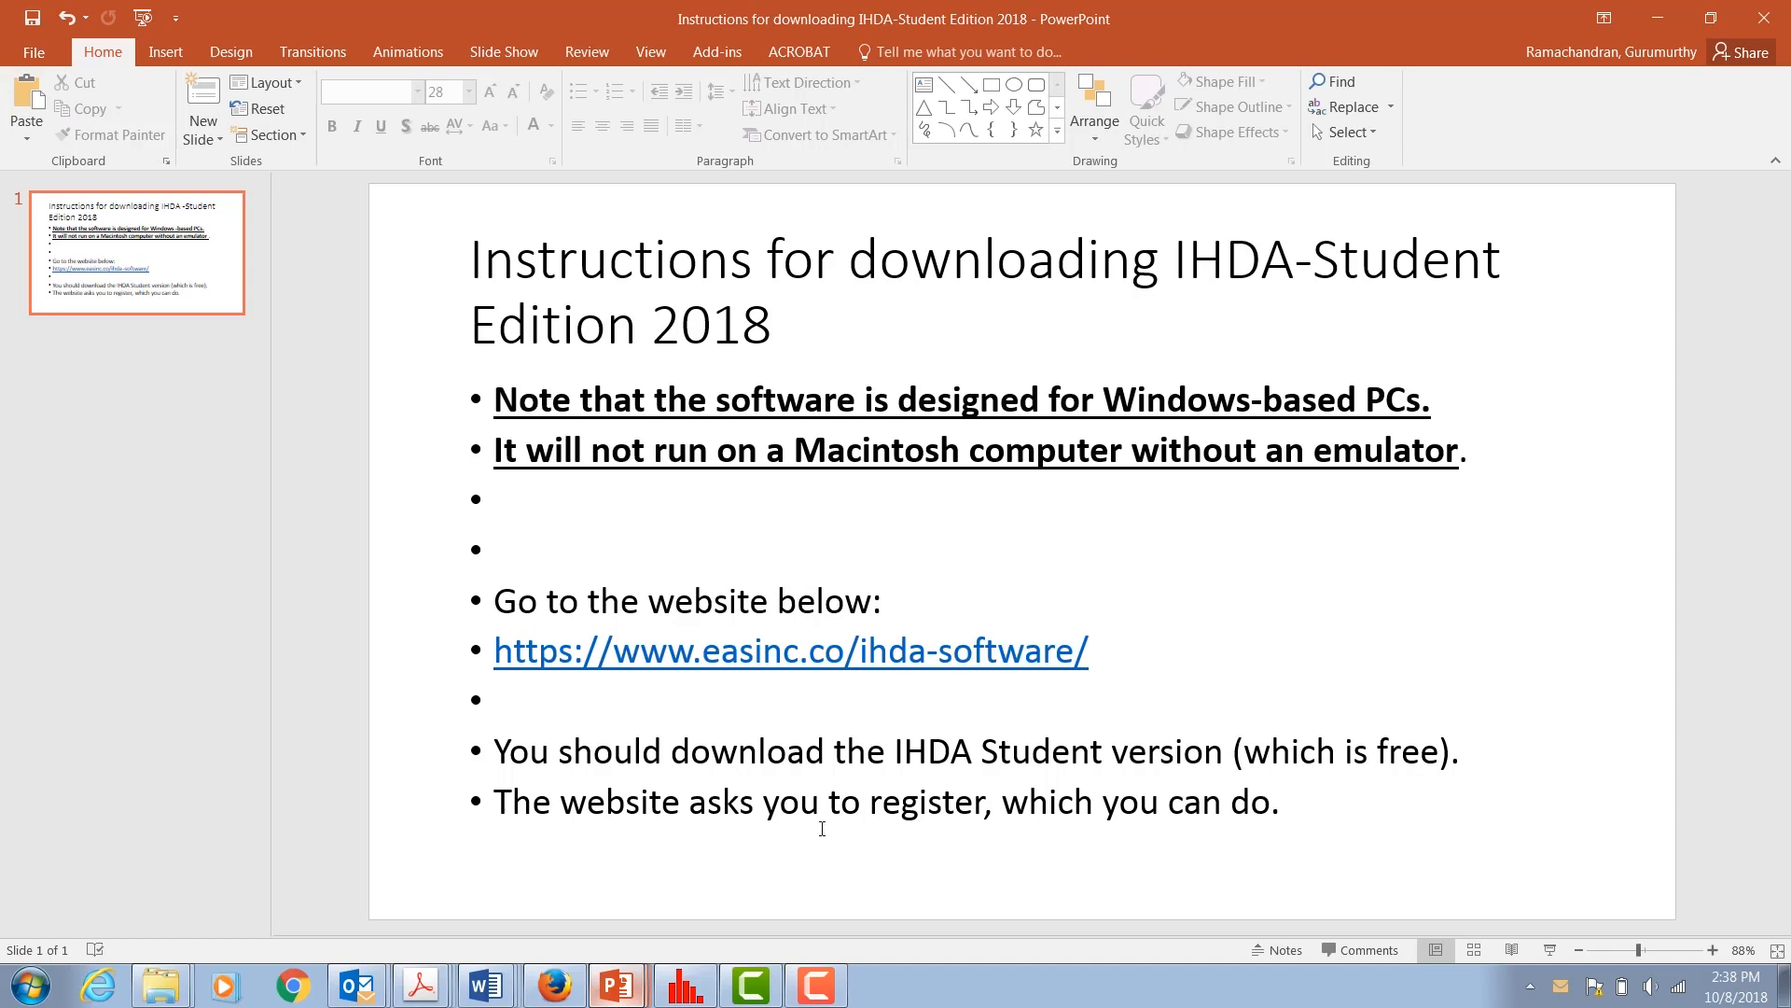
- Switch to IHDataAnalyst-Student and enter Xylene as the substance
left_click(691, 993)
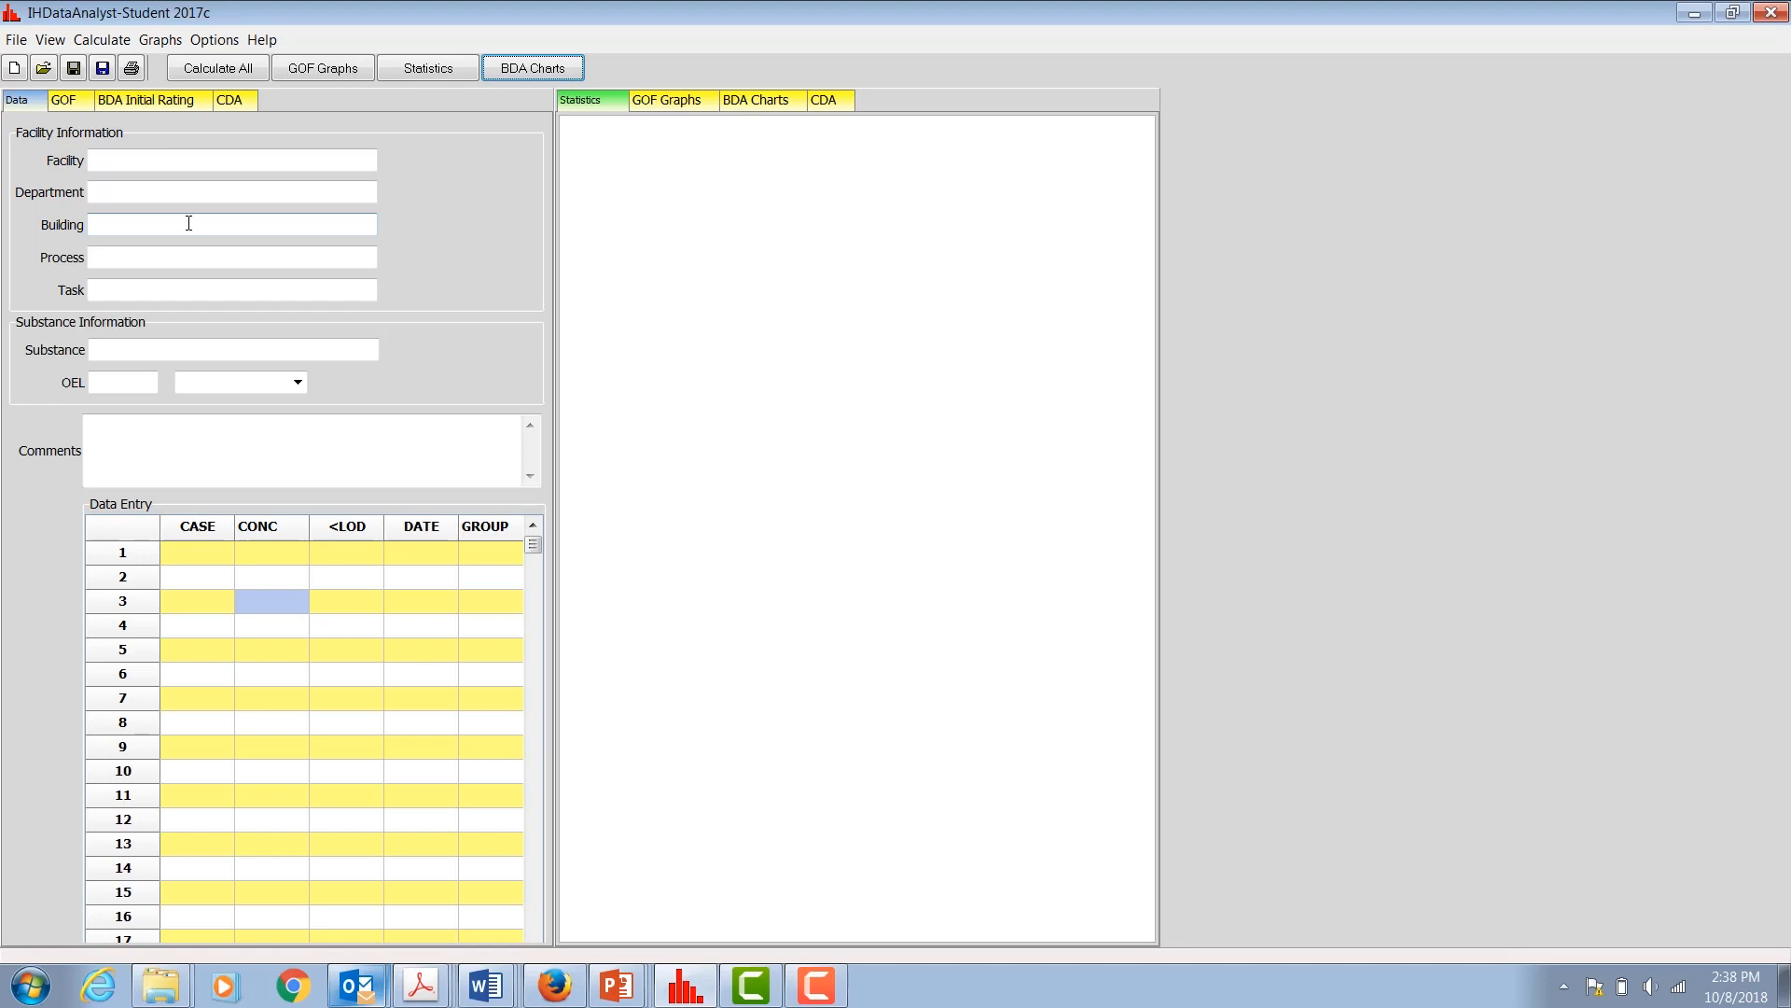
left_click(122, 382)
left_click(125, 354)
type("E")
key("BackSpace")
type("X")
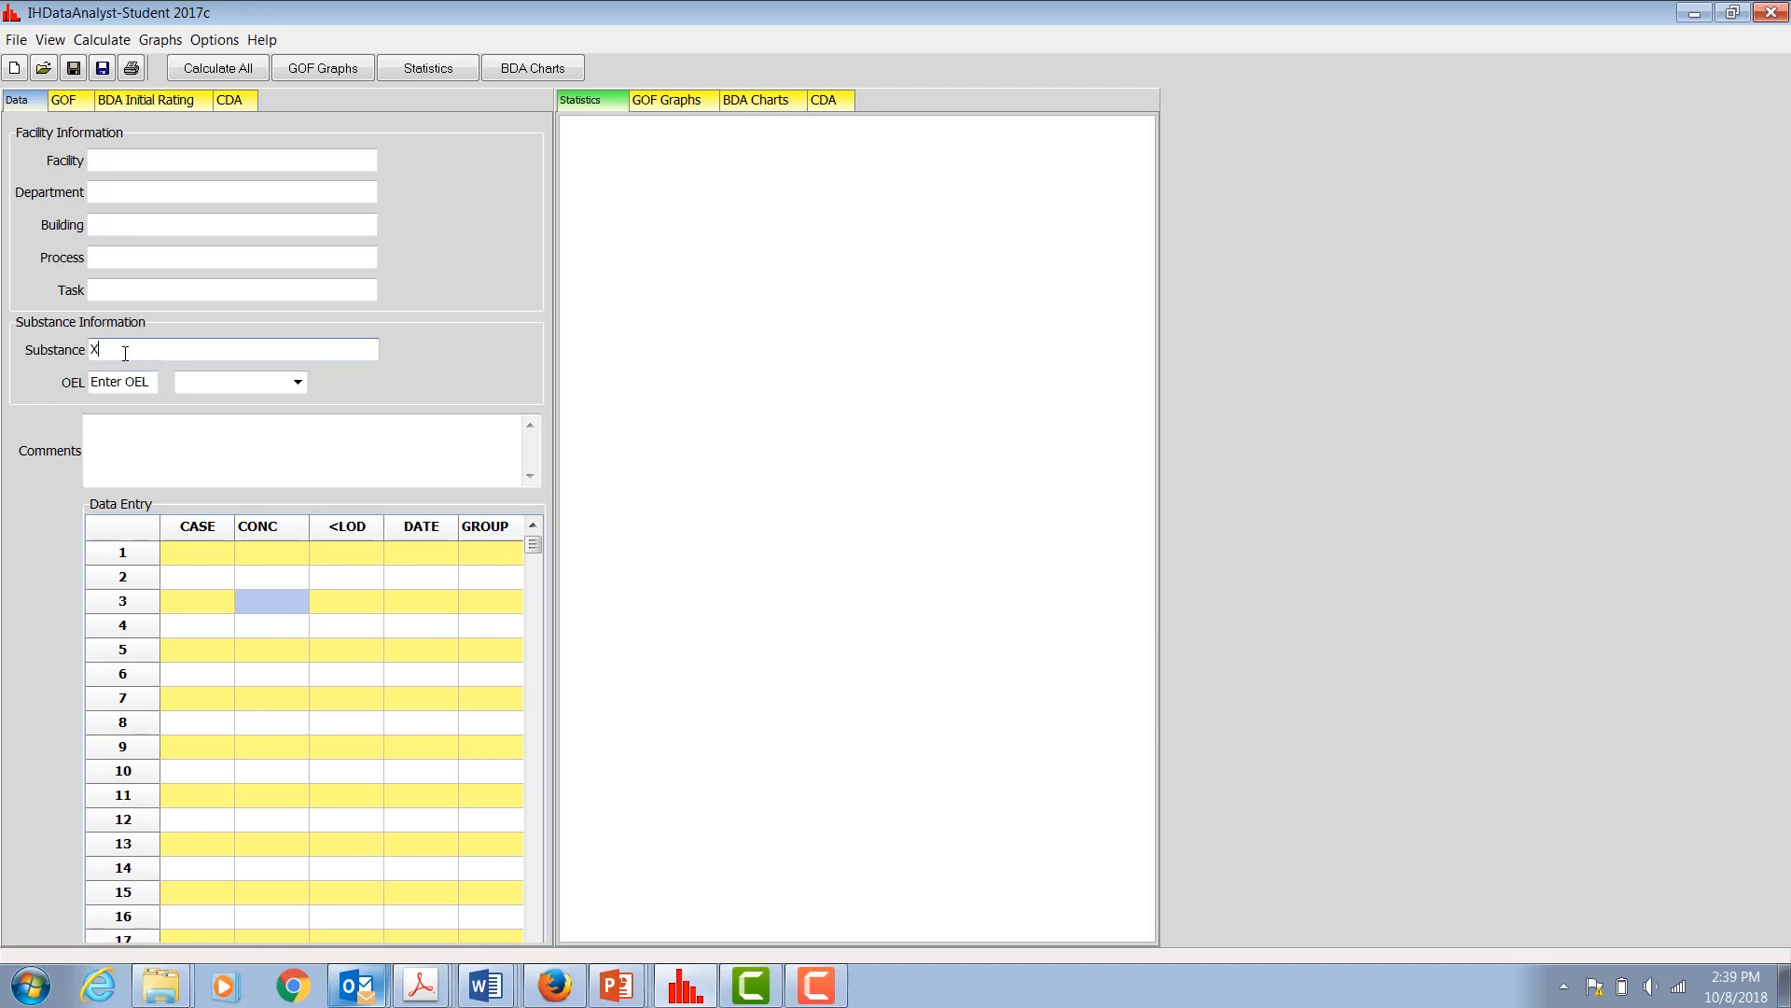
type("ylene")
- Set the OEL to 100 ppm
left_click(148, 385)
type("100")
left_click(296, 386)
left_click(284, 402)
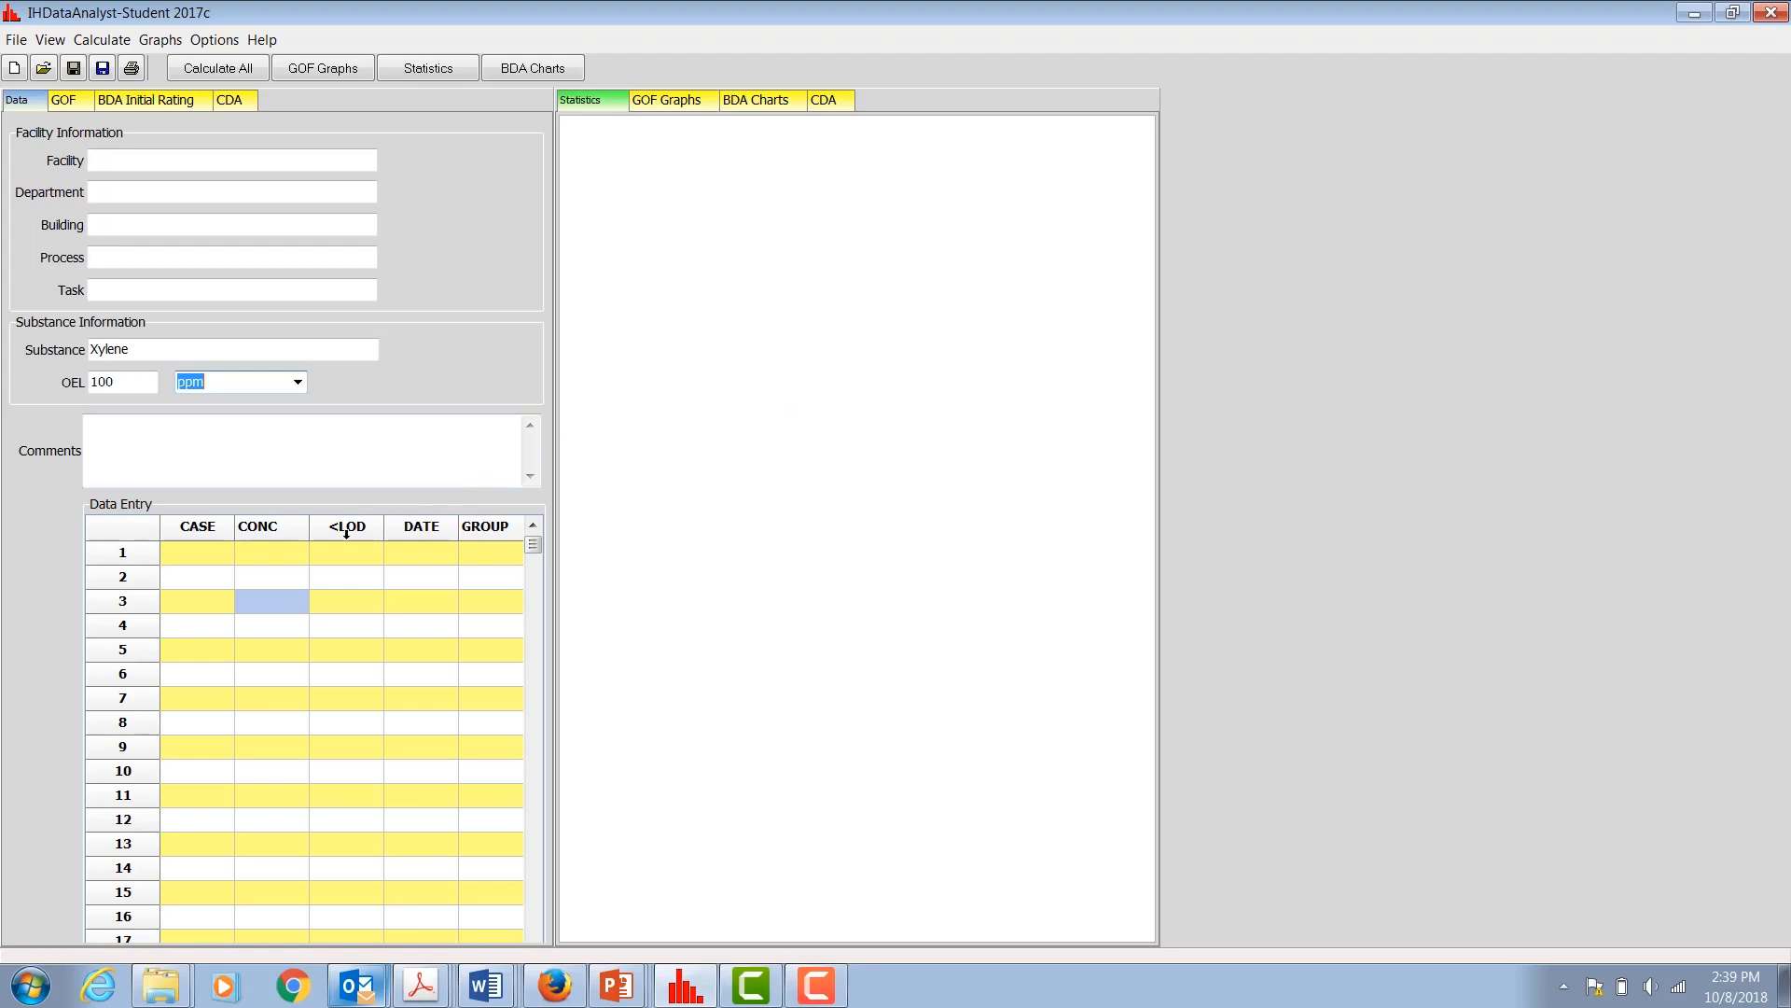
- Enter concentrations 21, 68 and 45 in the first three rows of the CONC column
left_click(283, 554)
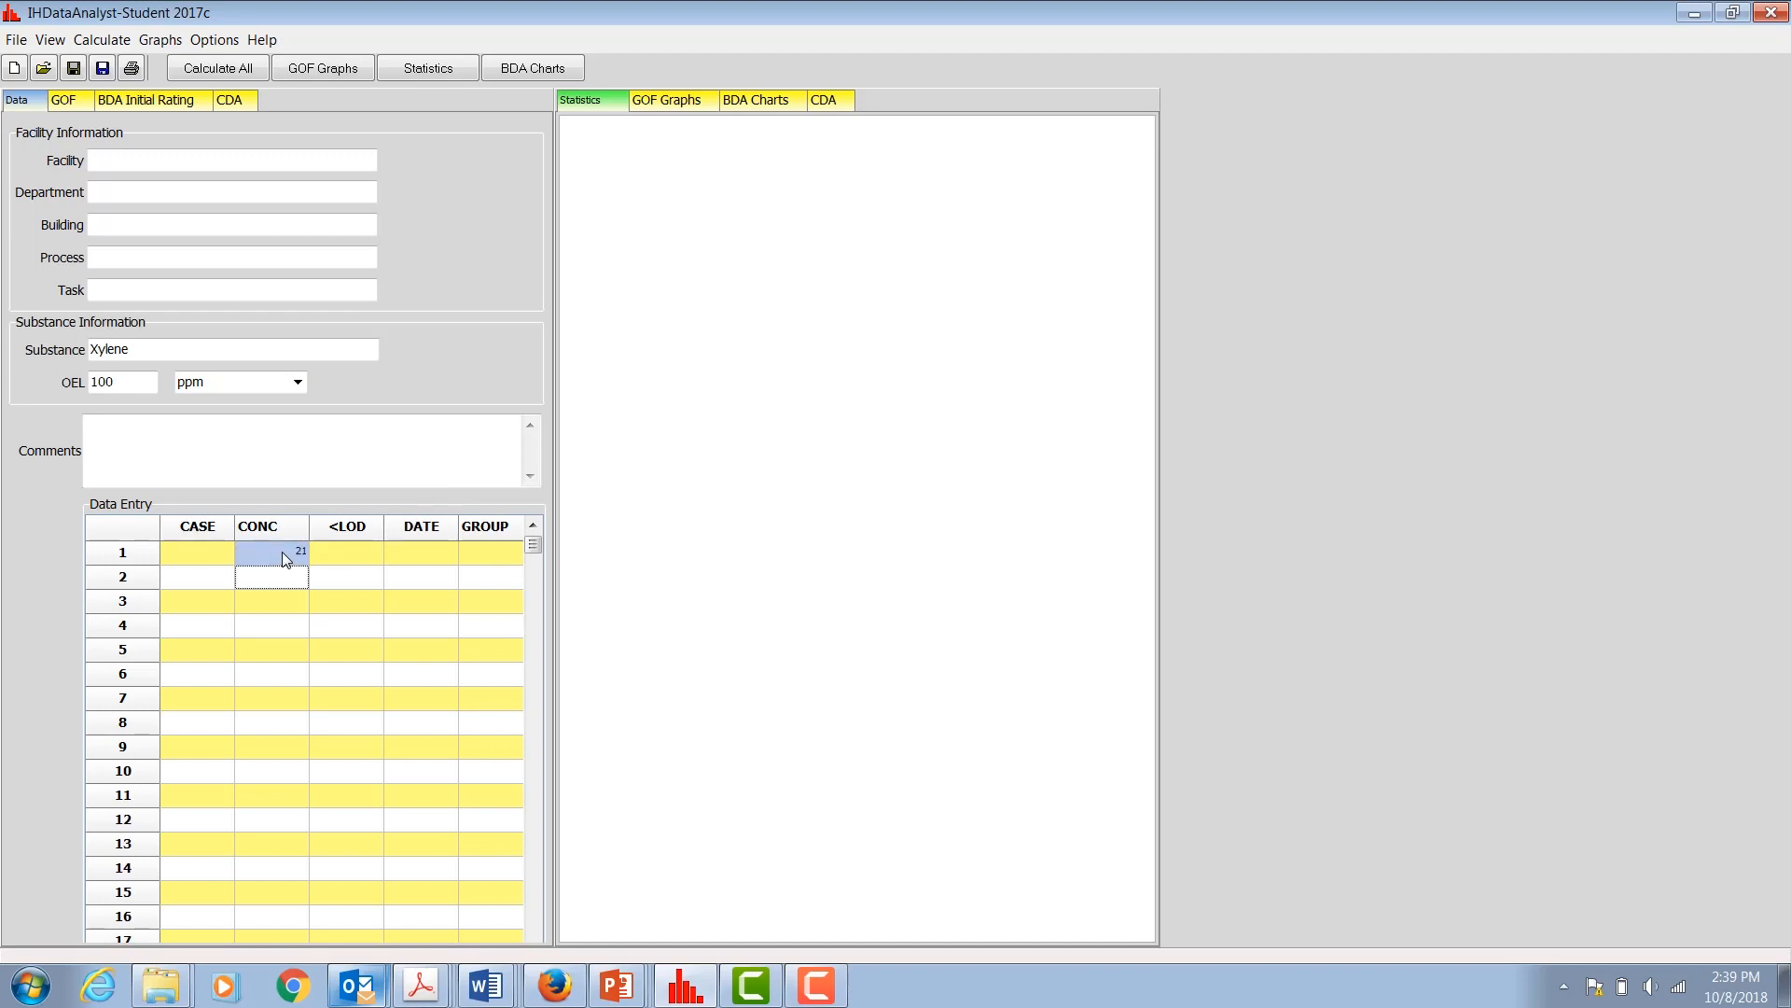
type("68")
key("Return")
type("45")
left_click(356, 561)
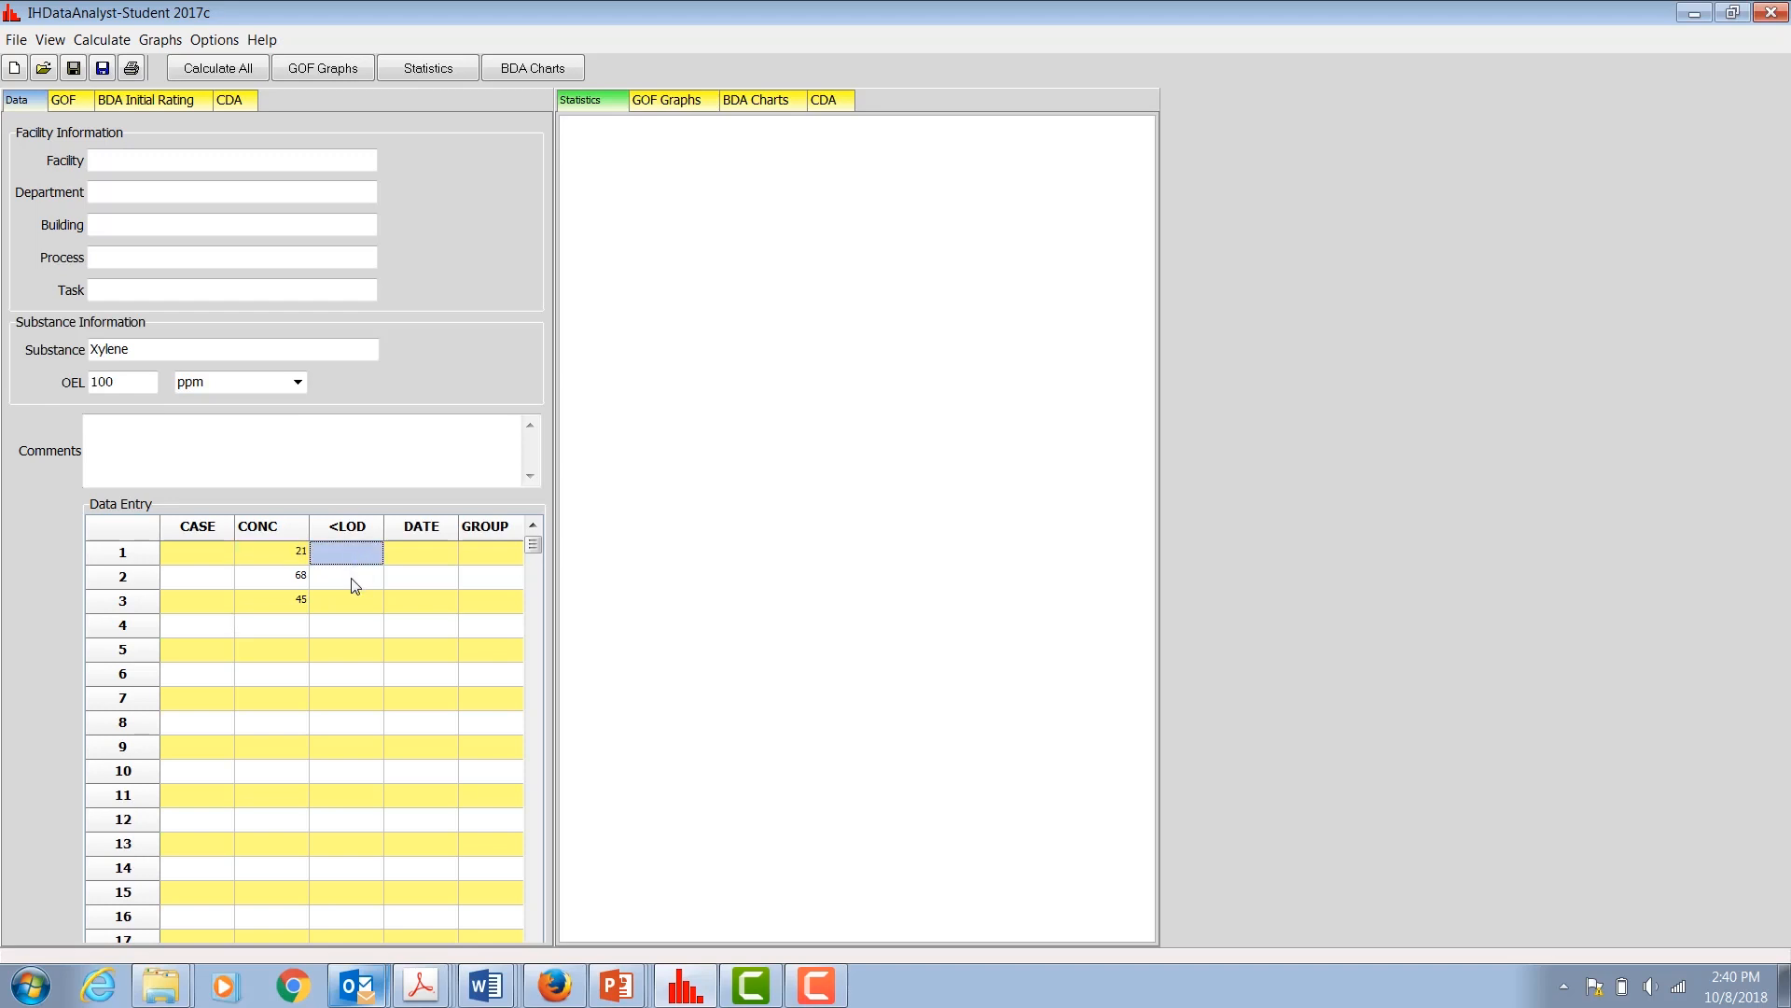
left_click(354, 611)
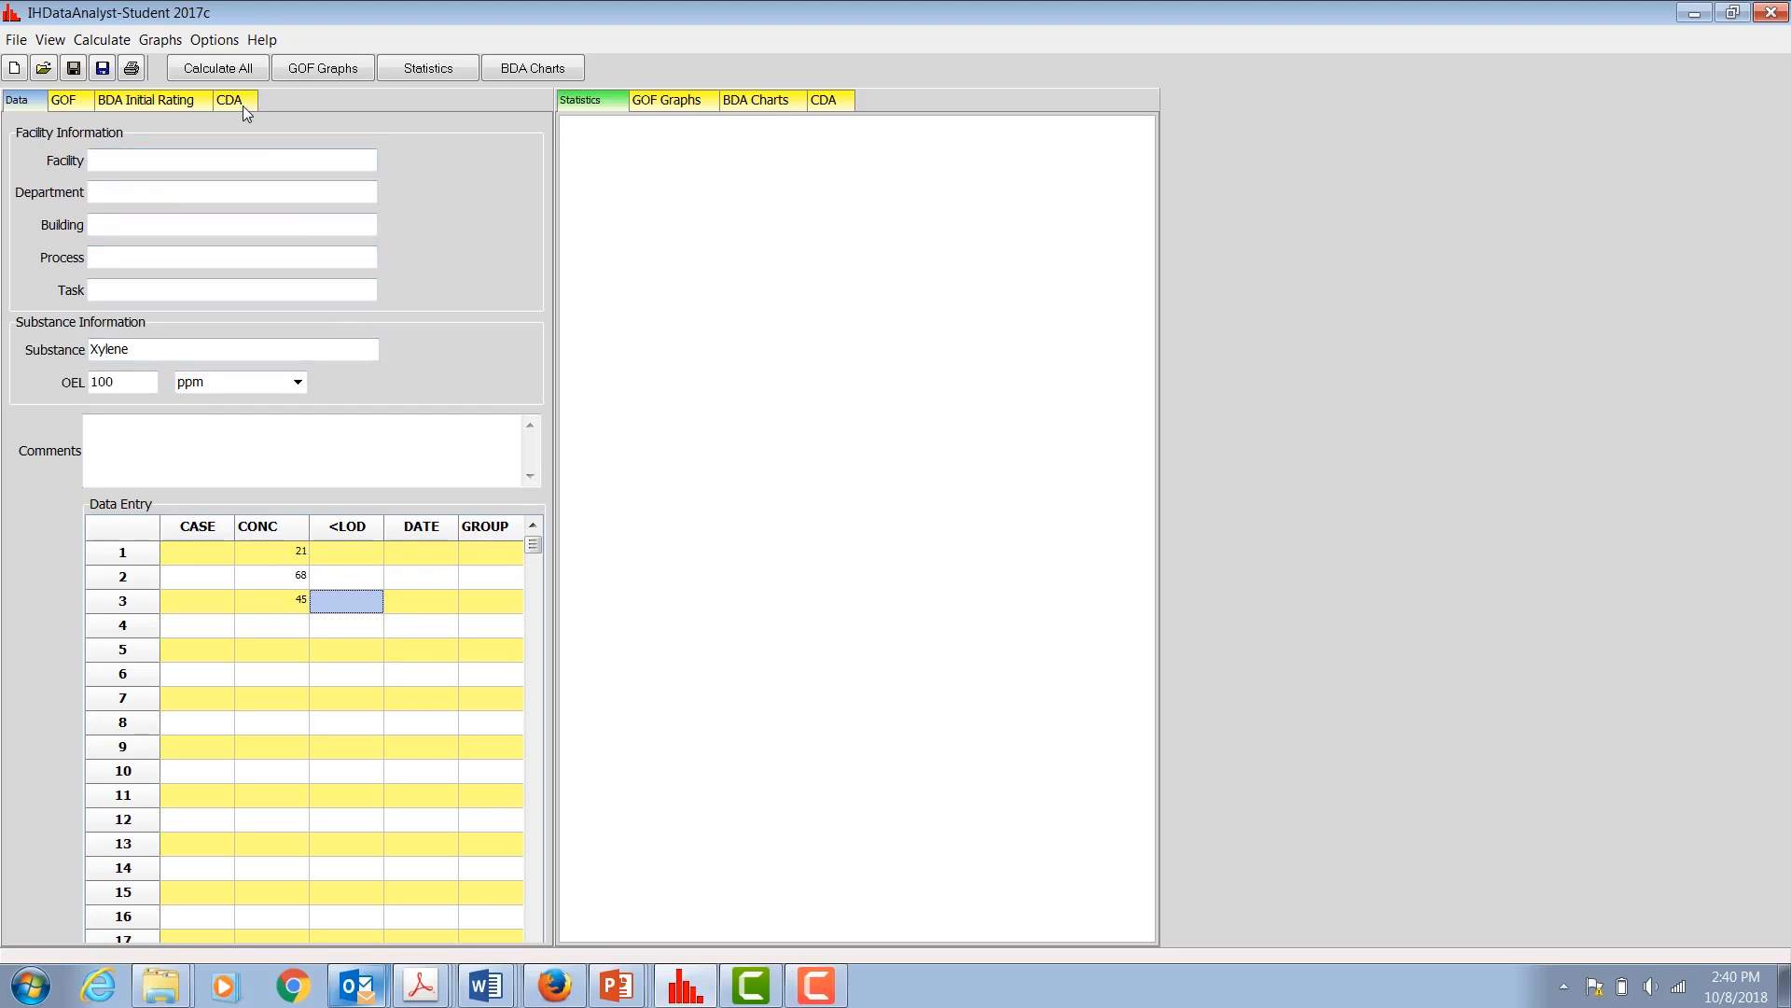
- Calculate all results and view the goodness-of-fit graphs
left_click(225, 73)
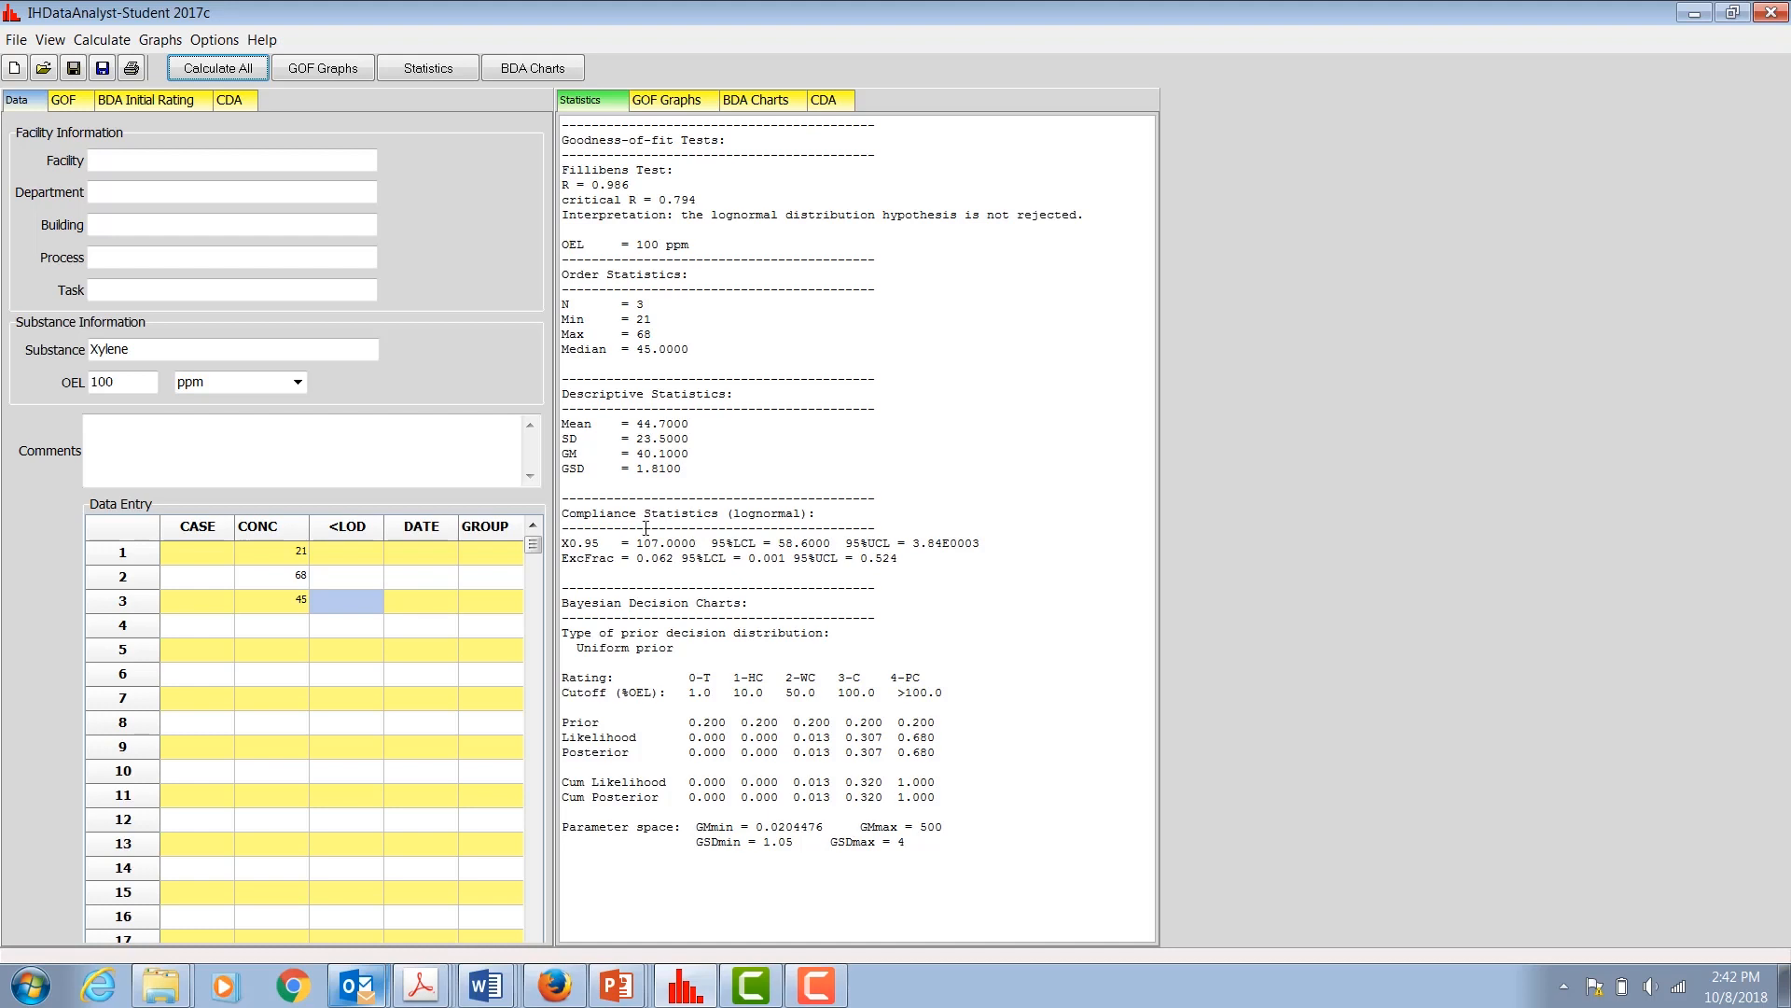
left_click(668, 103)
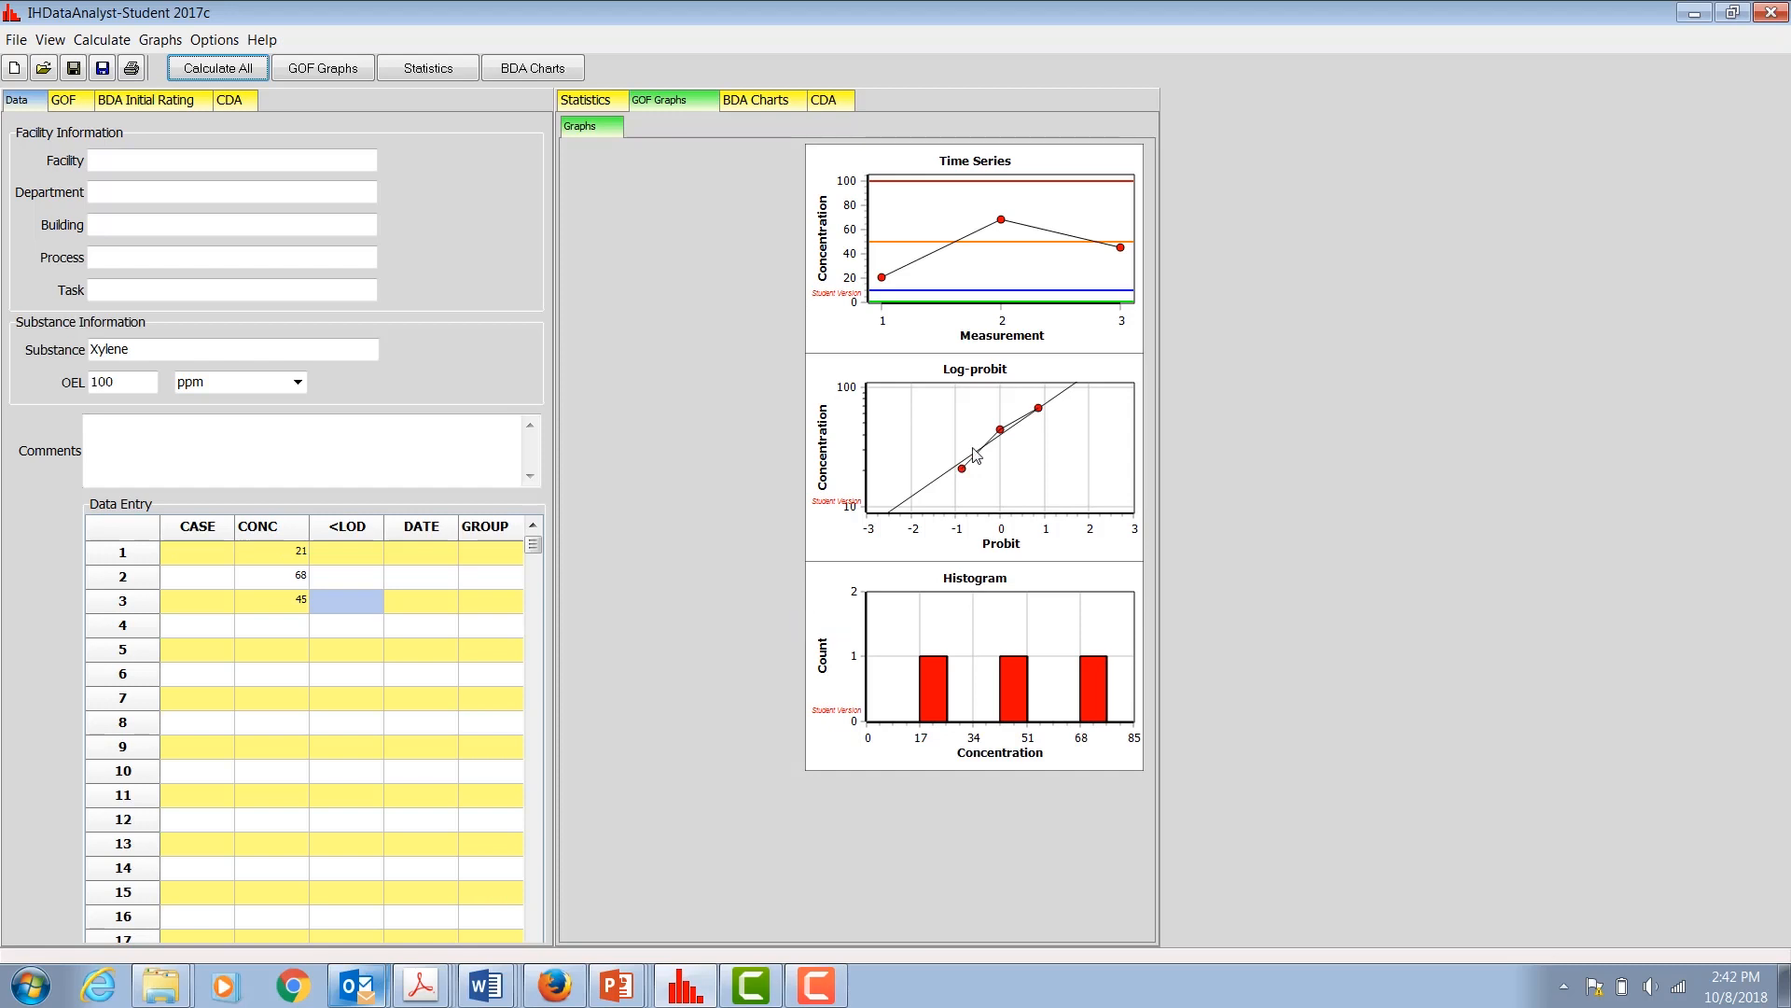
- Review the BDA charts and the goodness-of-fit evaluation panel
left_click(760, 99)
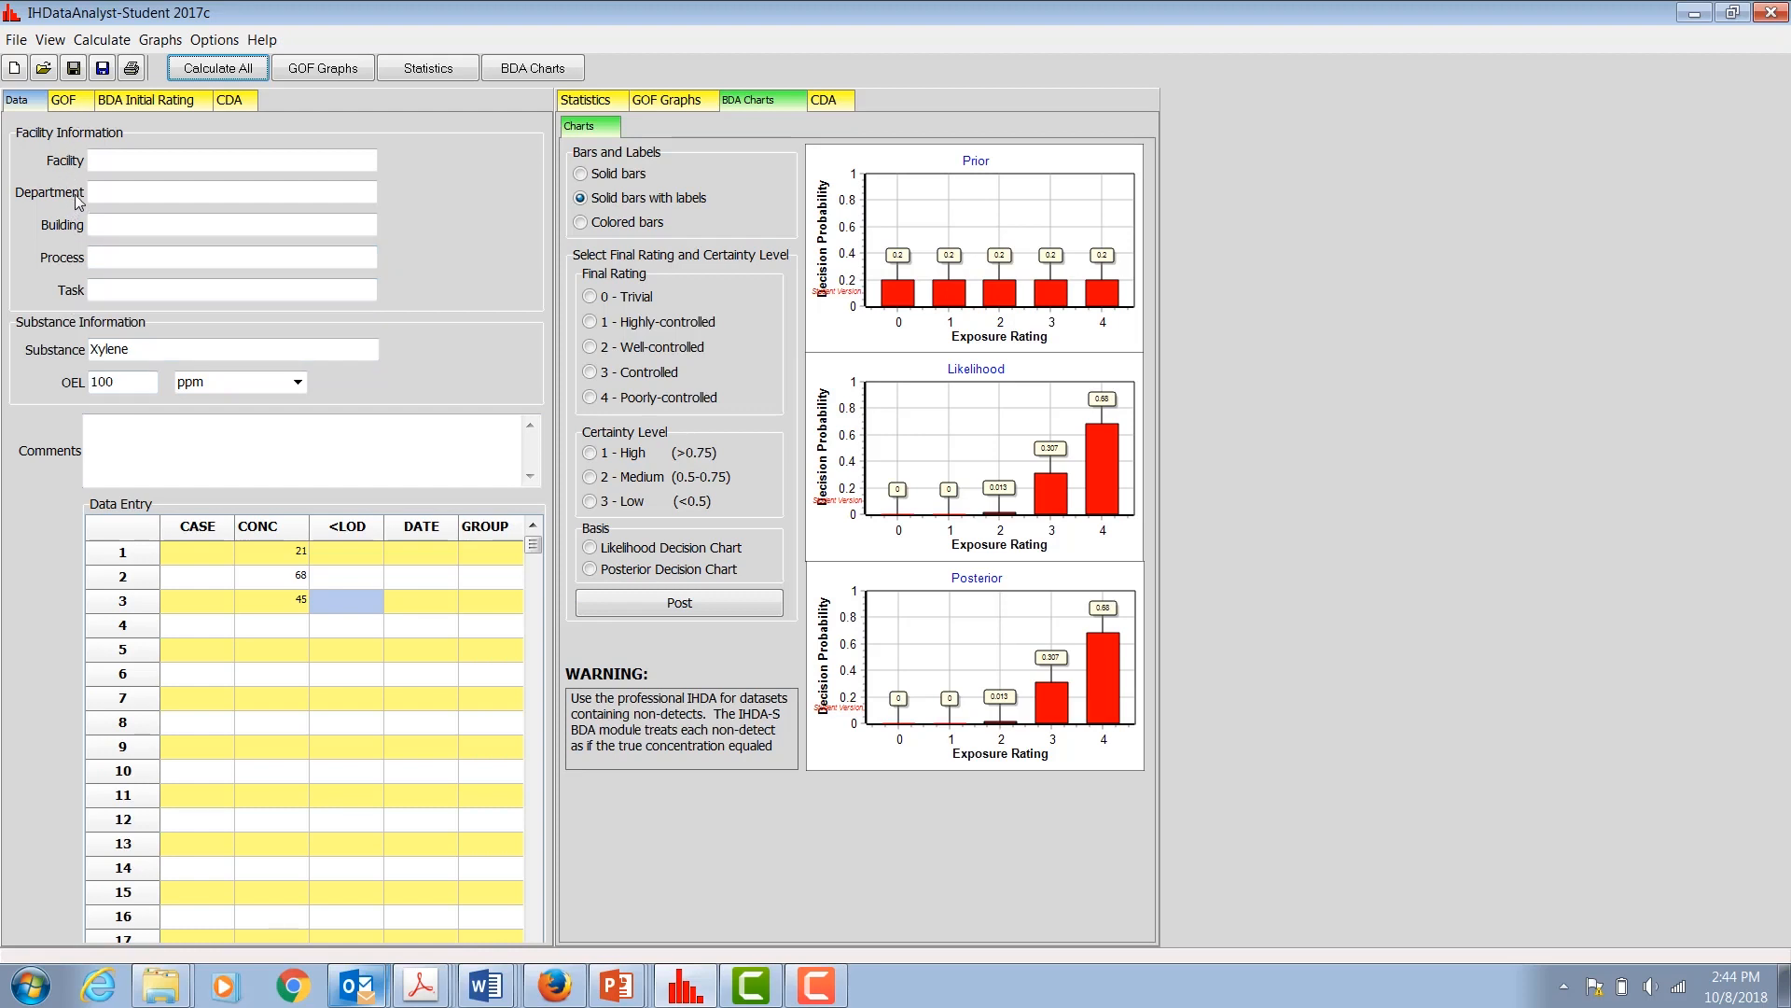
left_click(63, 100)
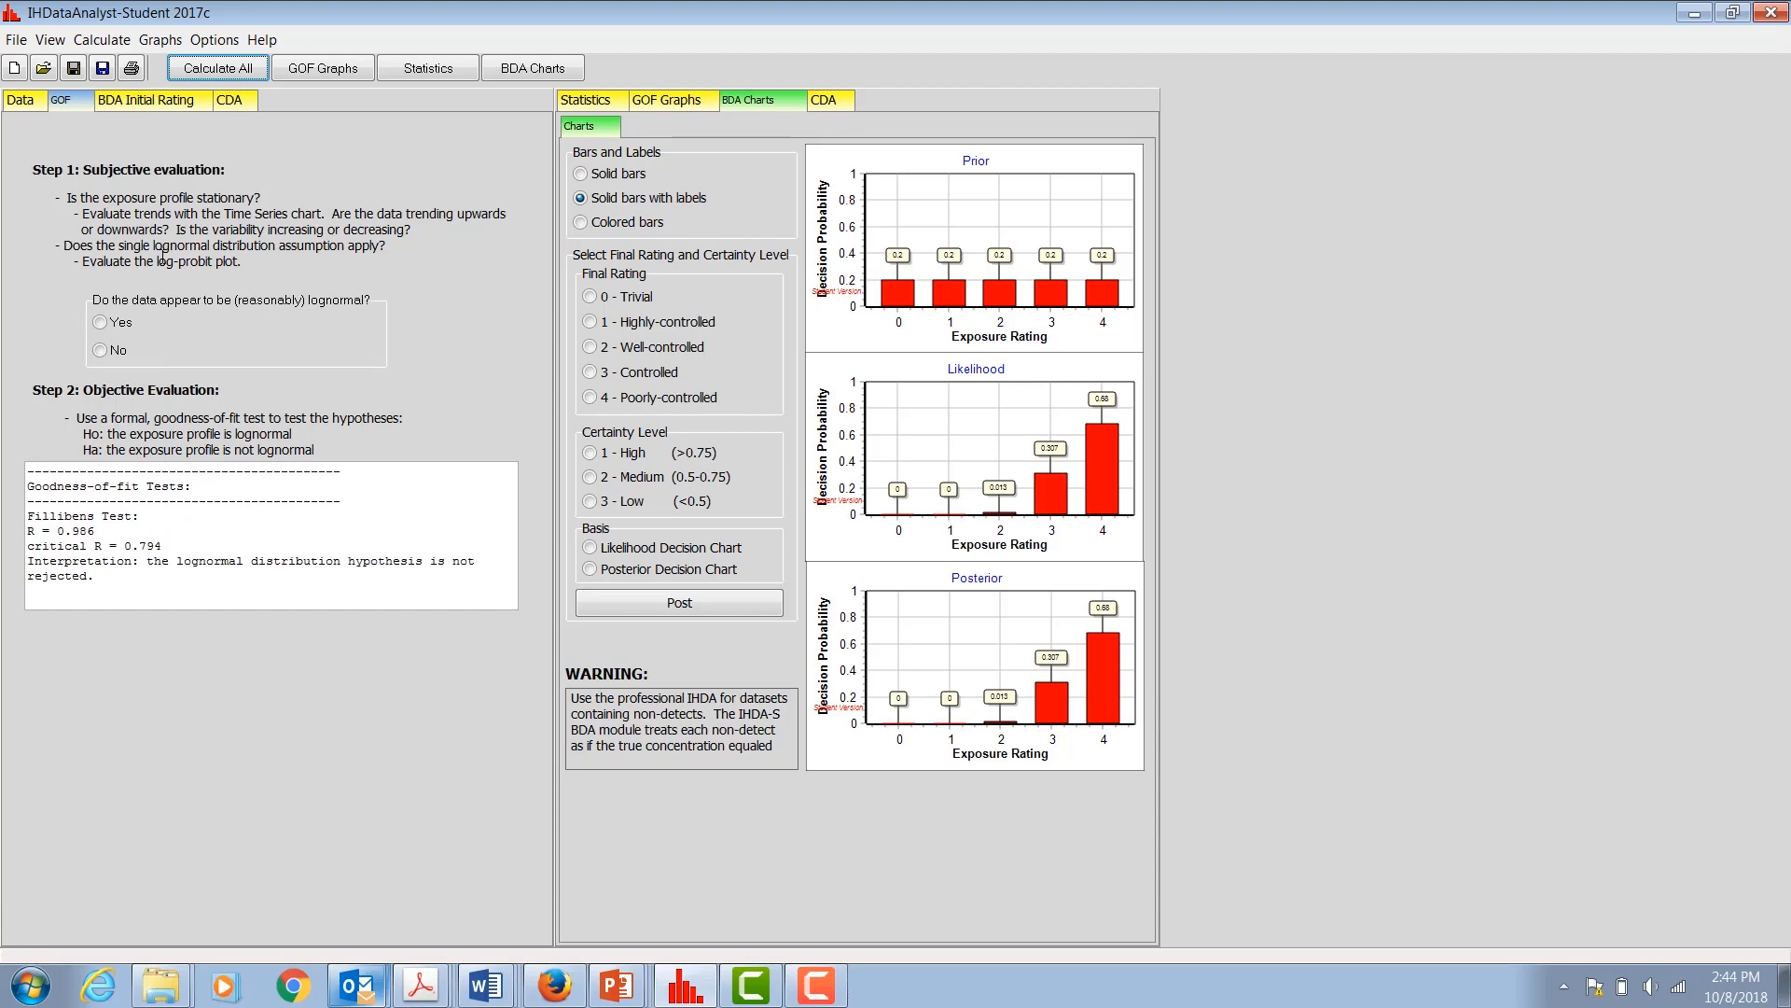
- Use a generic professional judgment prior with initial rating 3 - Controlled and certainty level 3 - Low
left_click(142, 99)
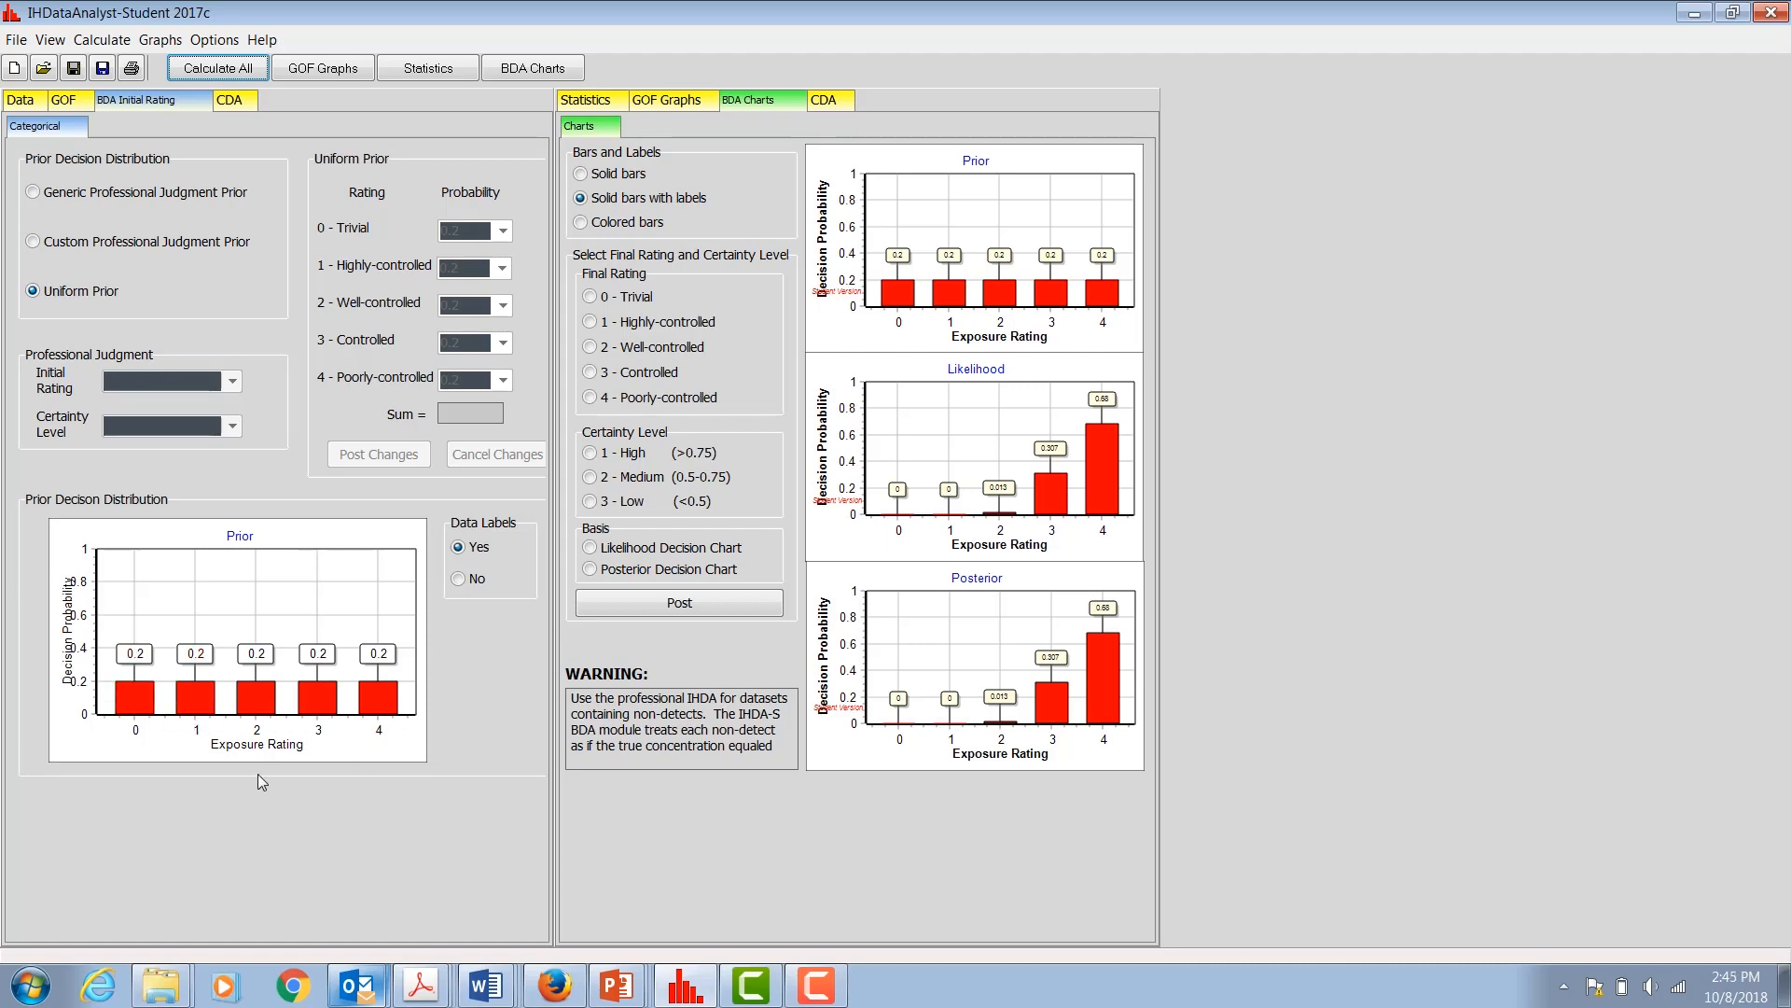
left_click(33, 193)
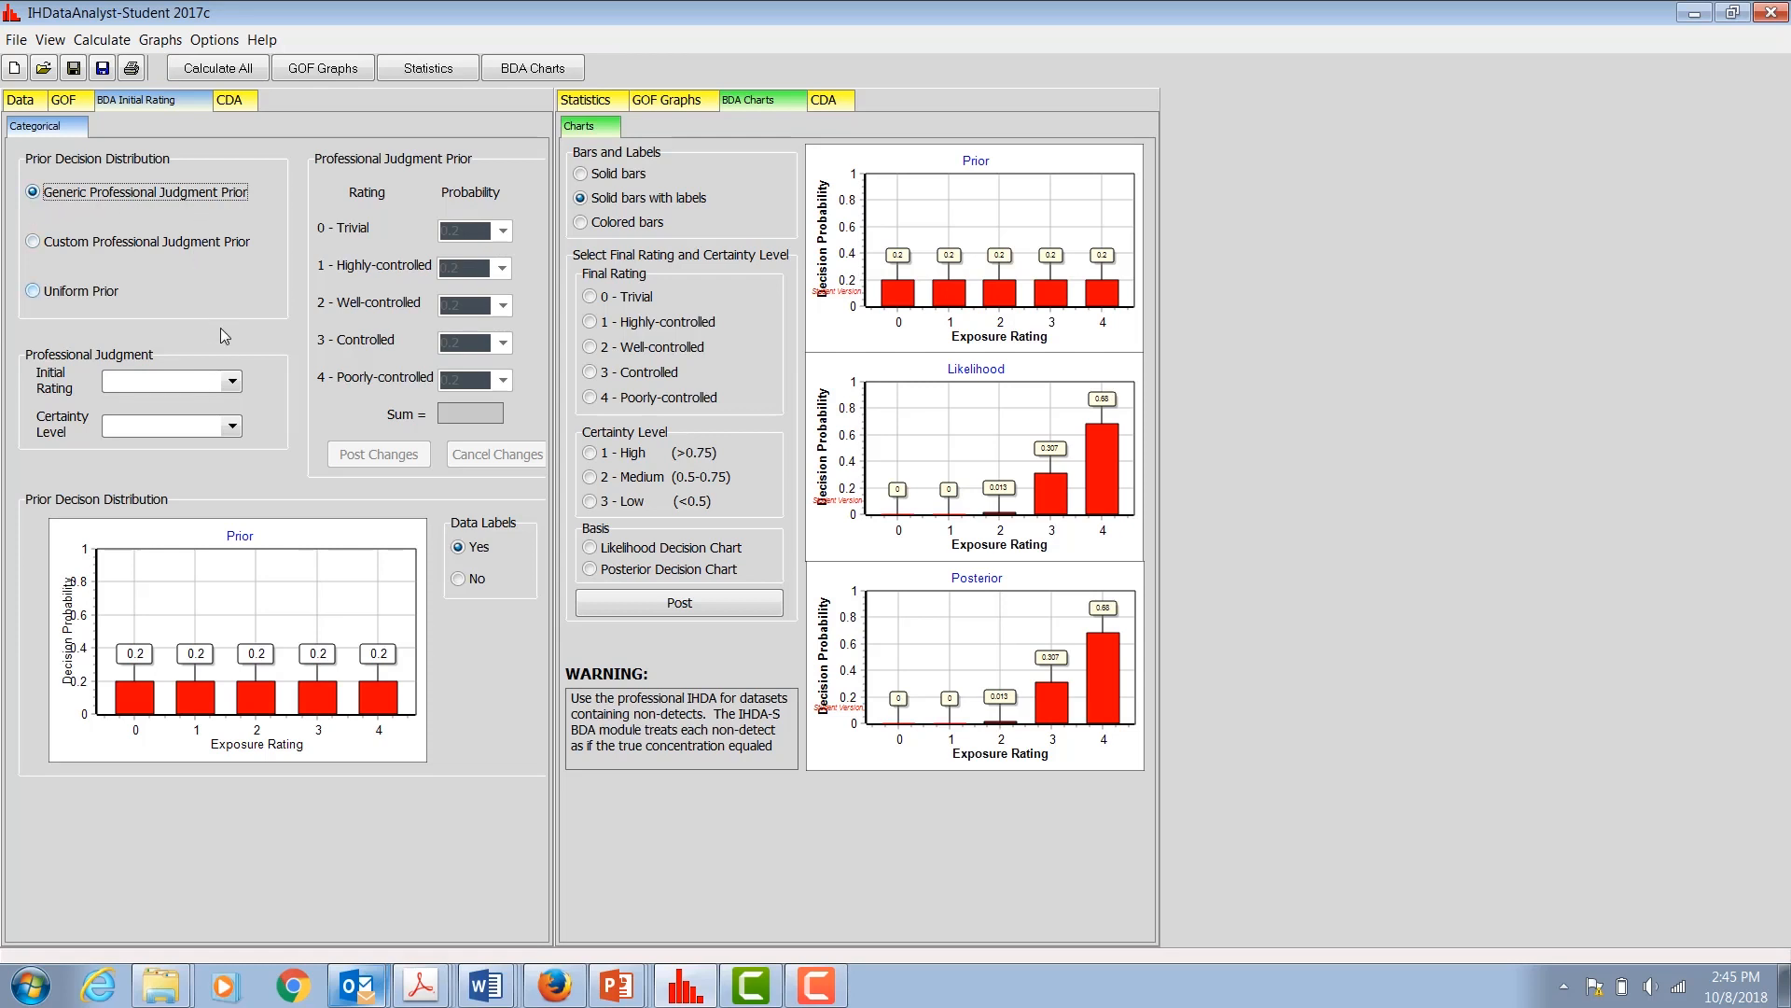
left_click(233, 383)
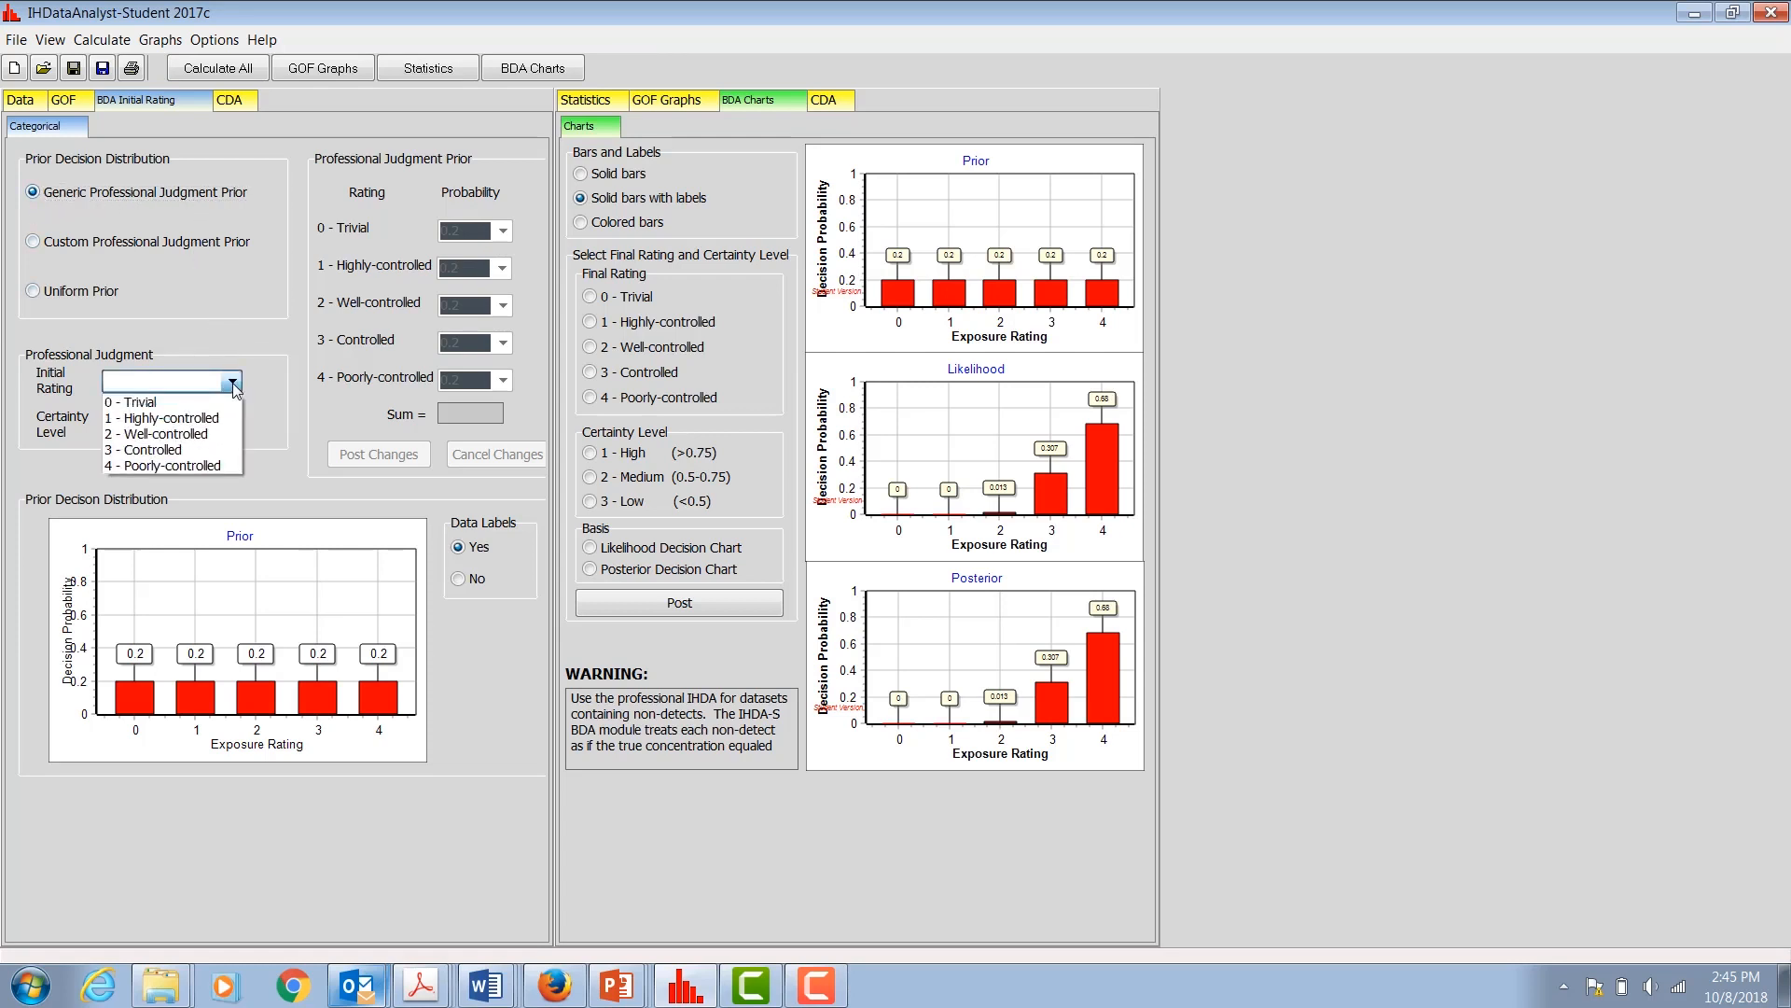
left_click(216, 451)
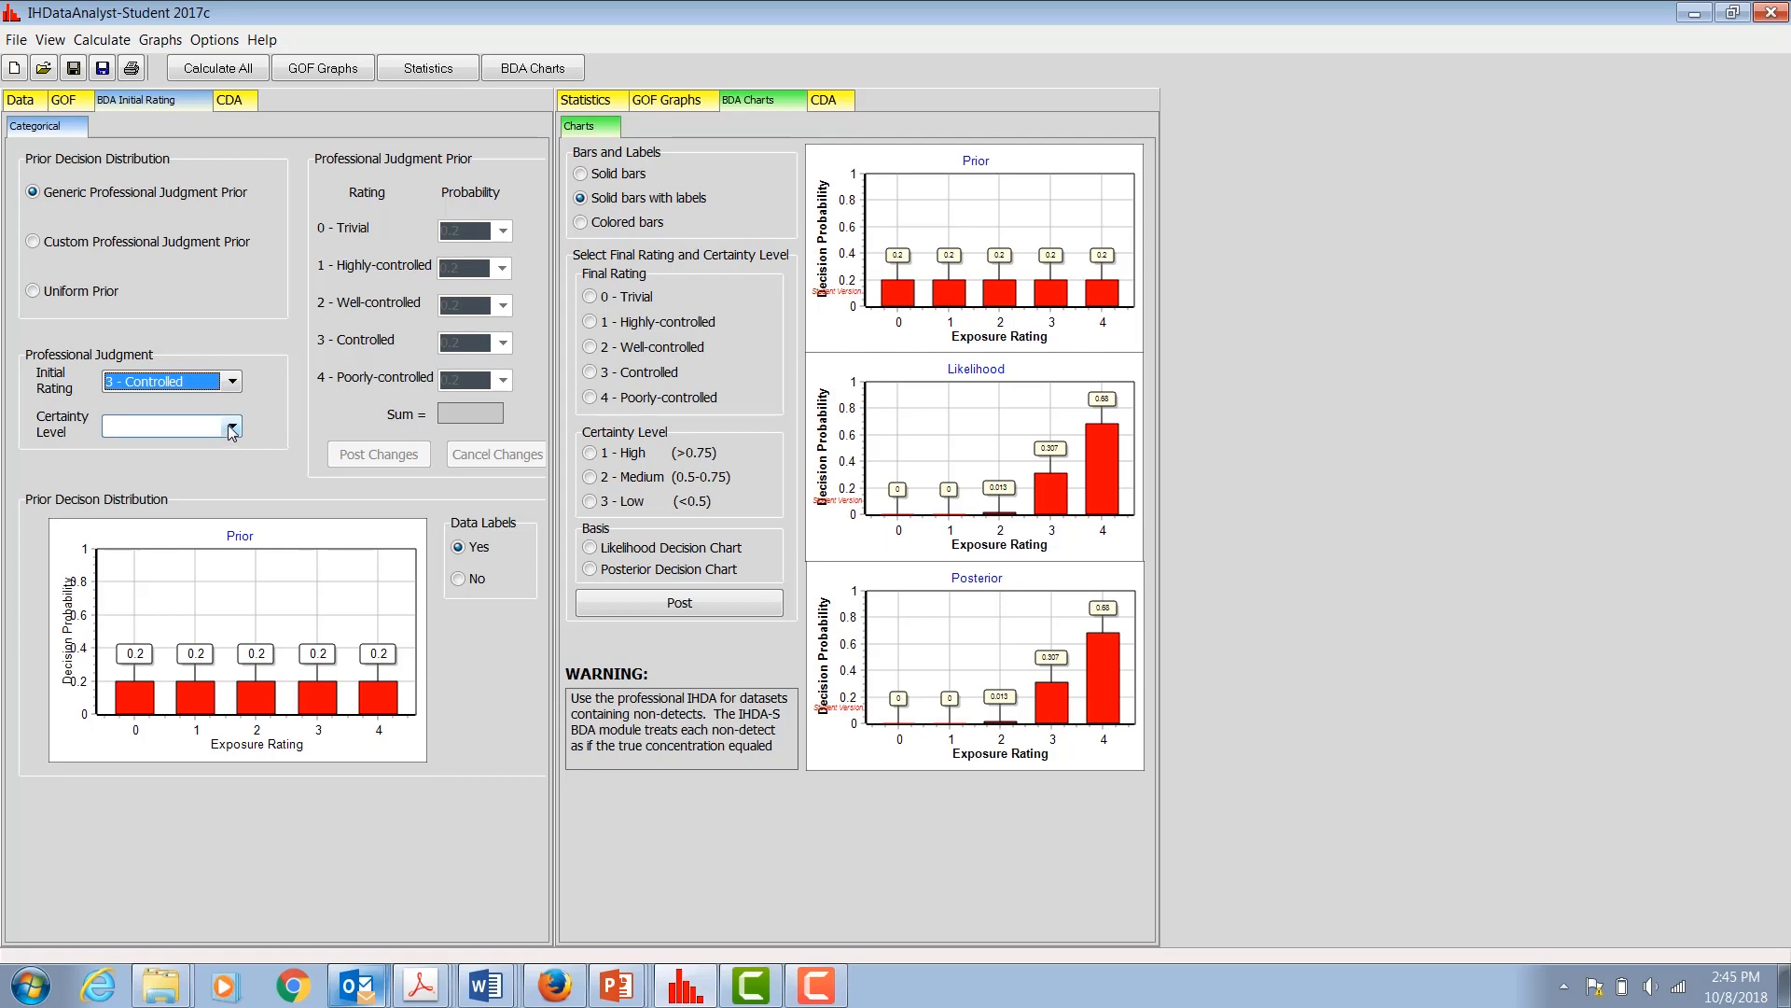
left_click(232, 426)
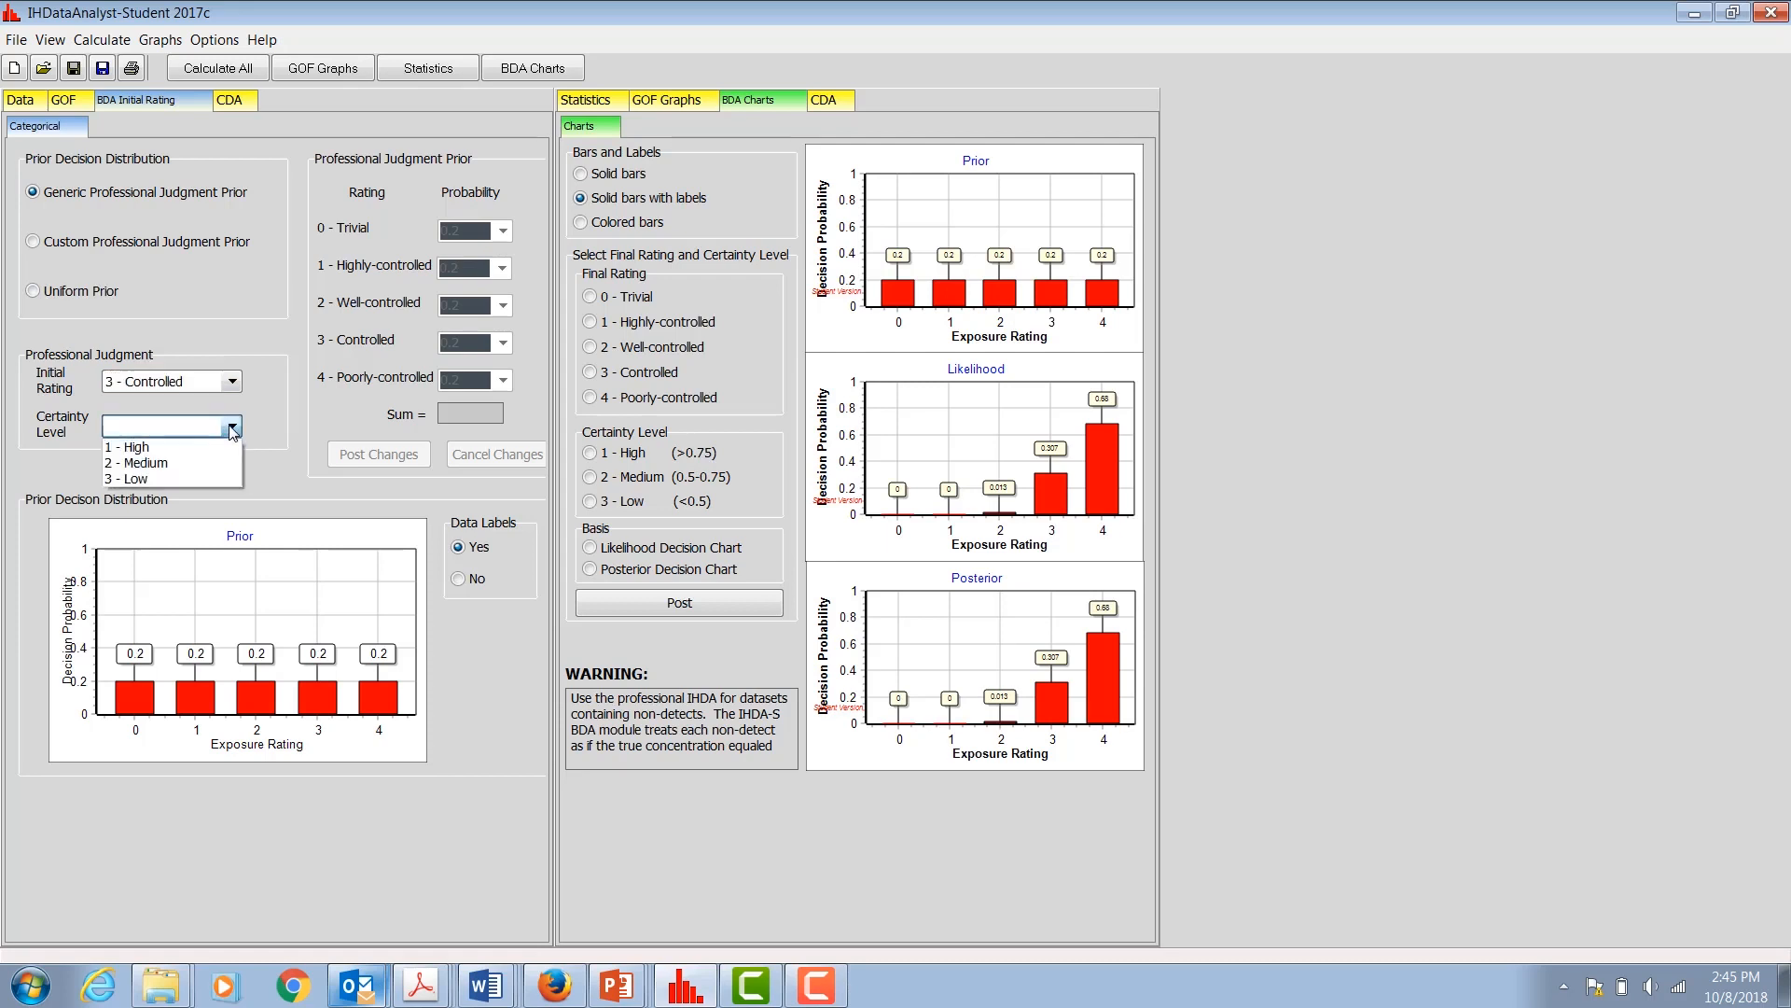
left_click(217, 478)
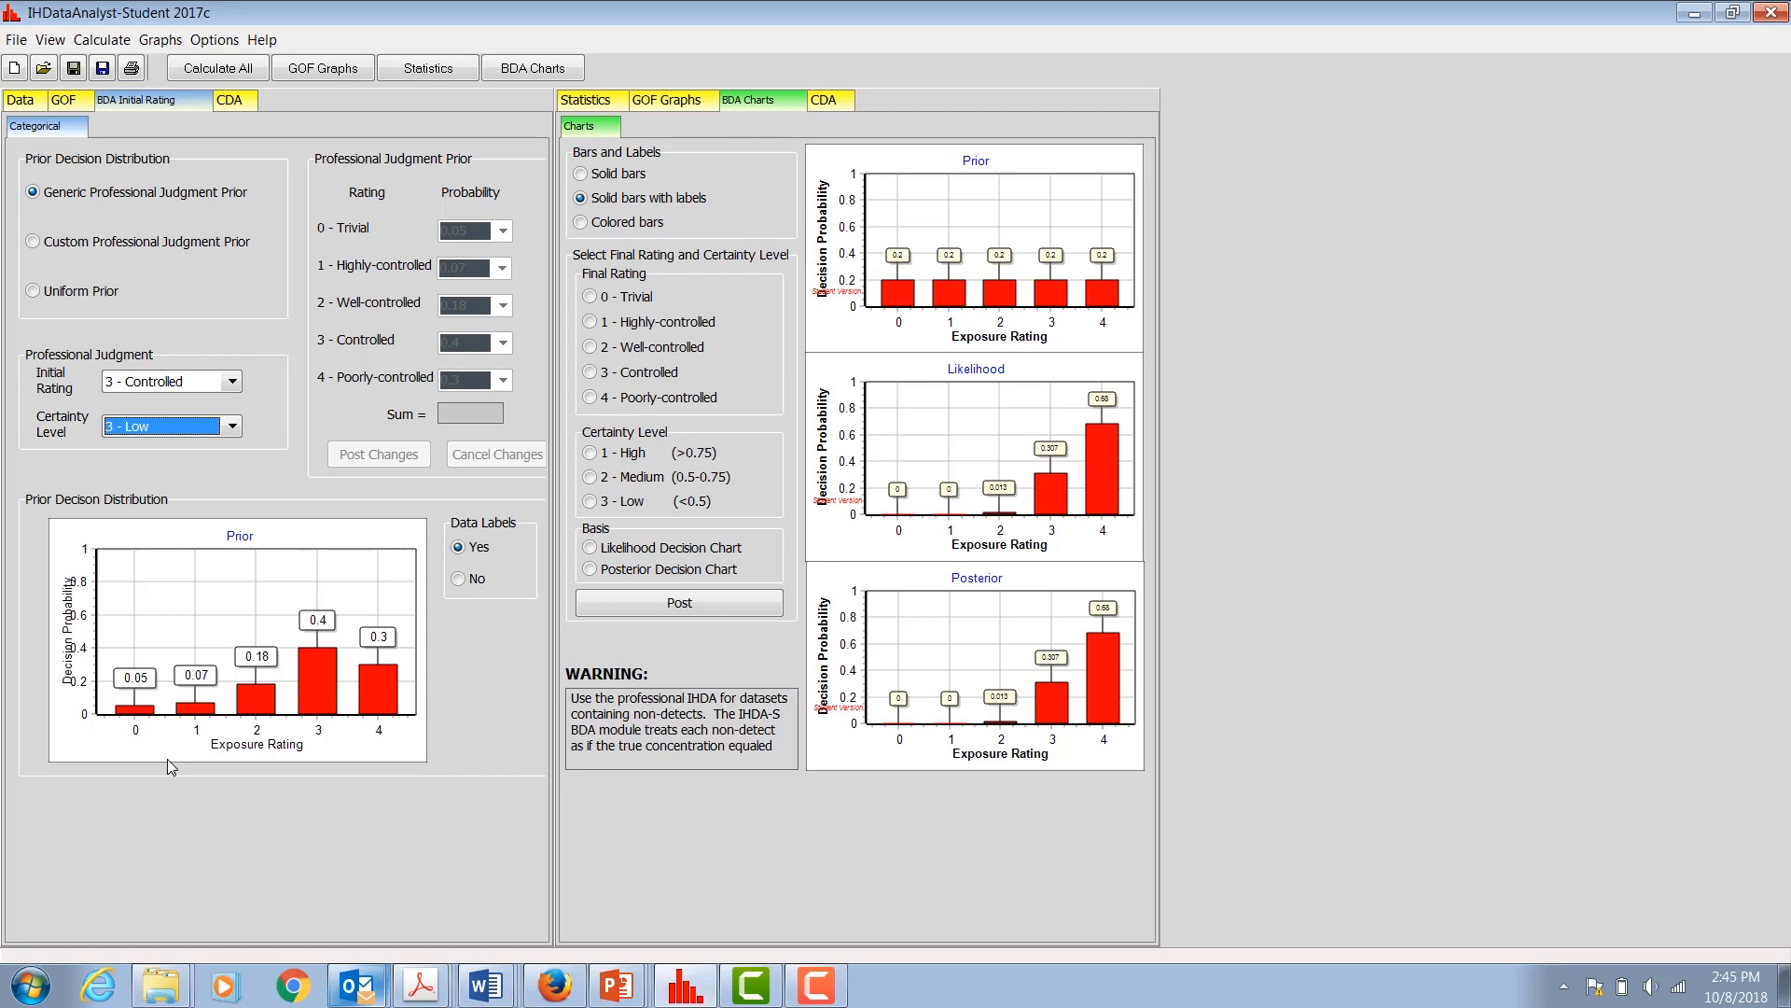
- Set the initial rating to 4 - Poorly-controlled with certainty level 3 - Low
left_click(232, 385)
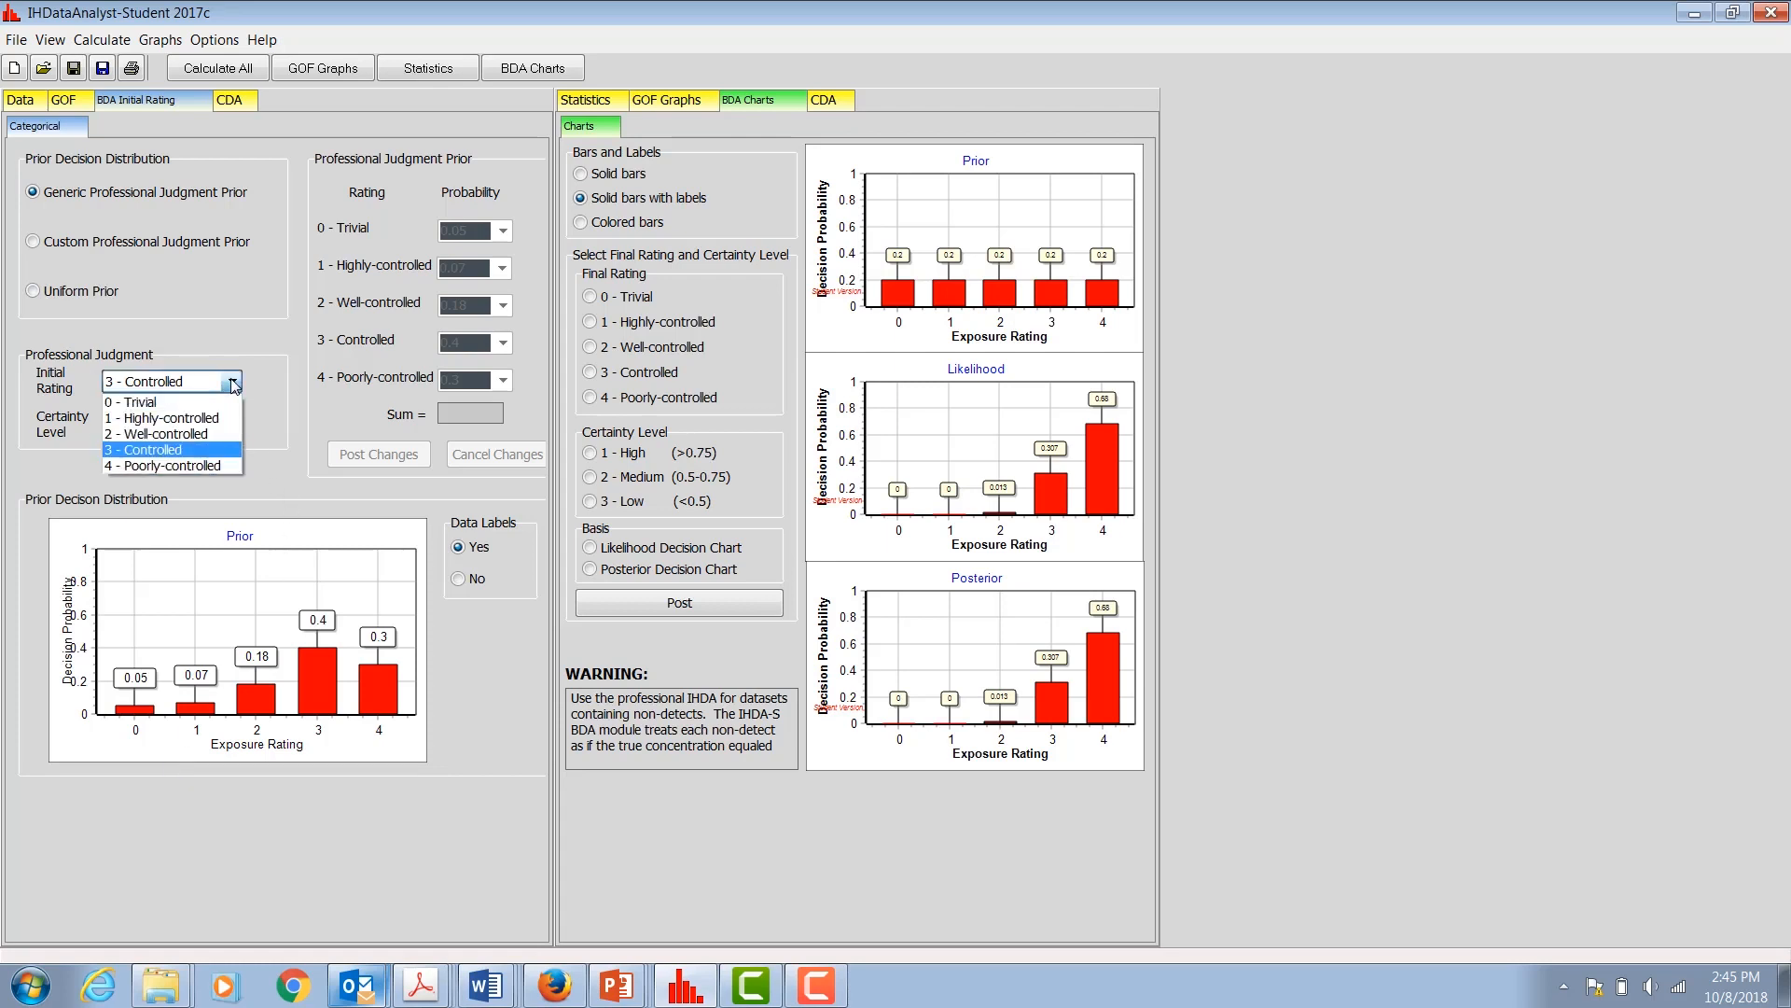
left_click(214, 466)
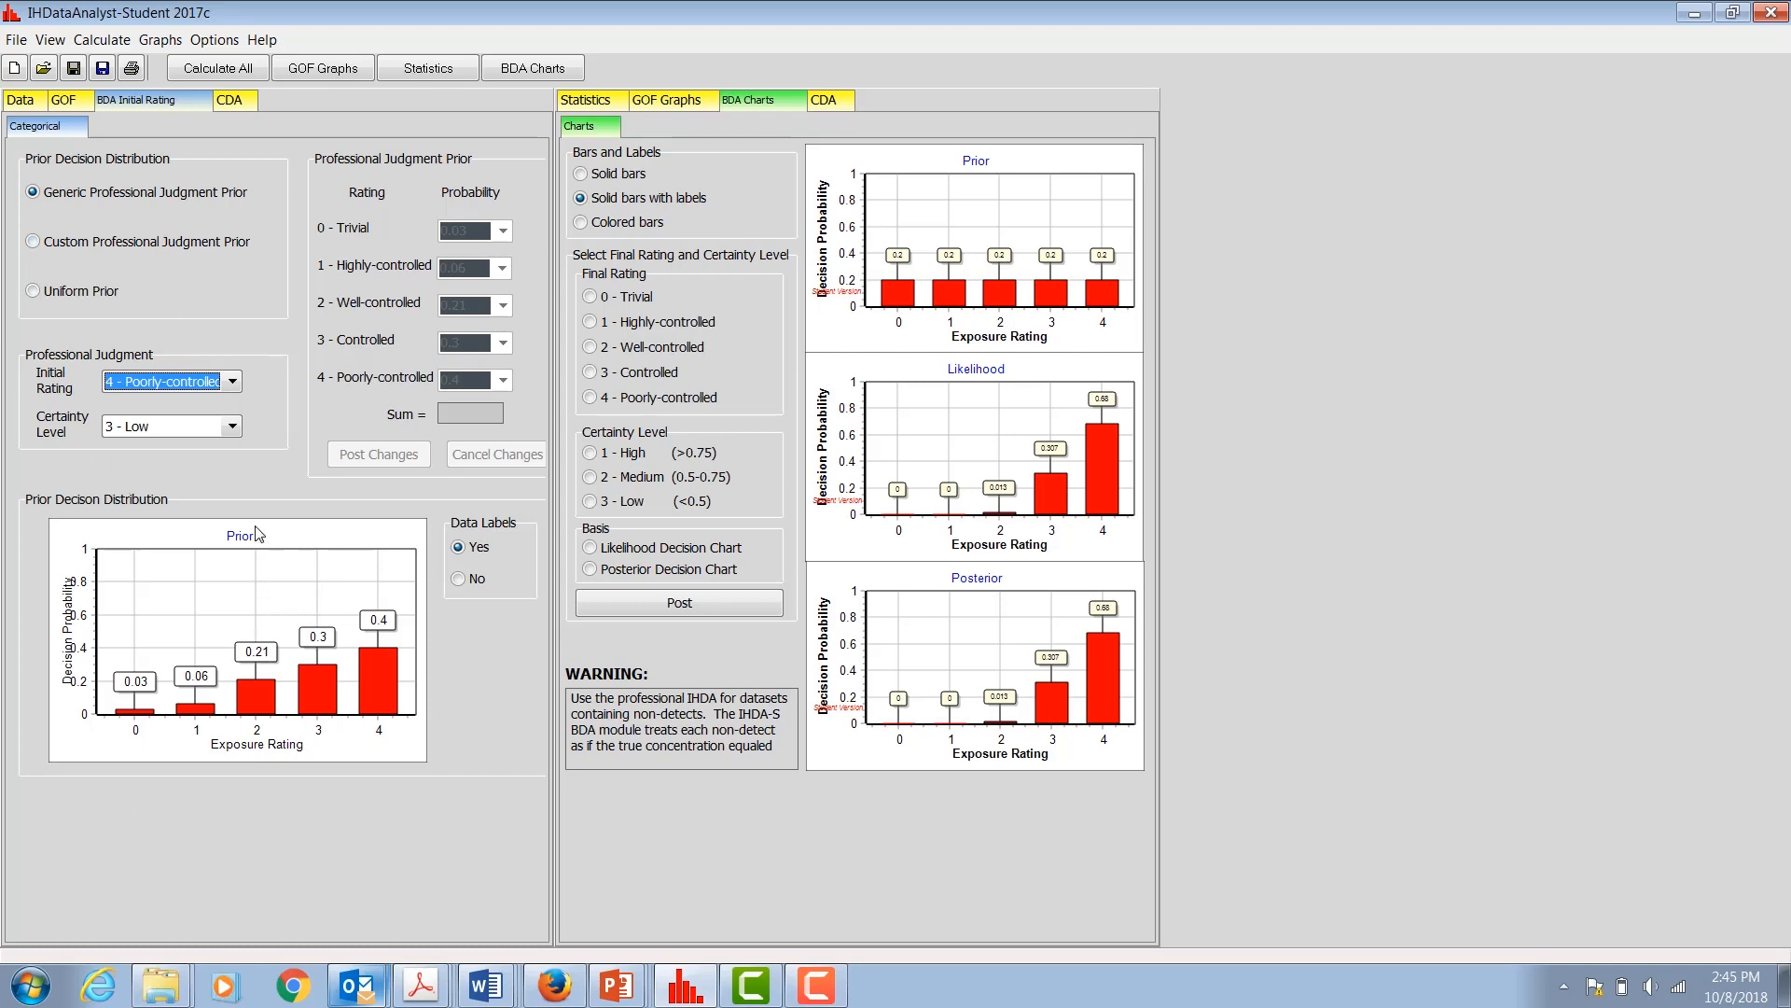
left_click(232, 382)
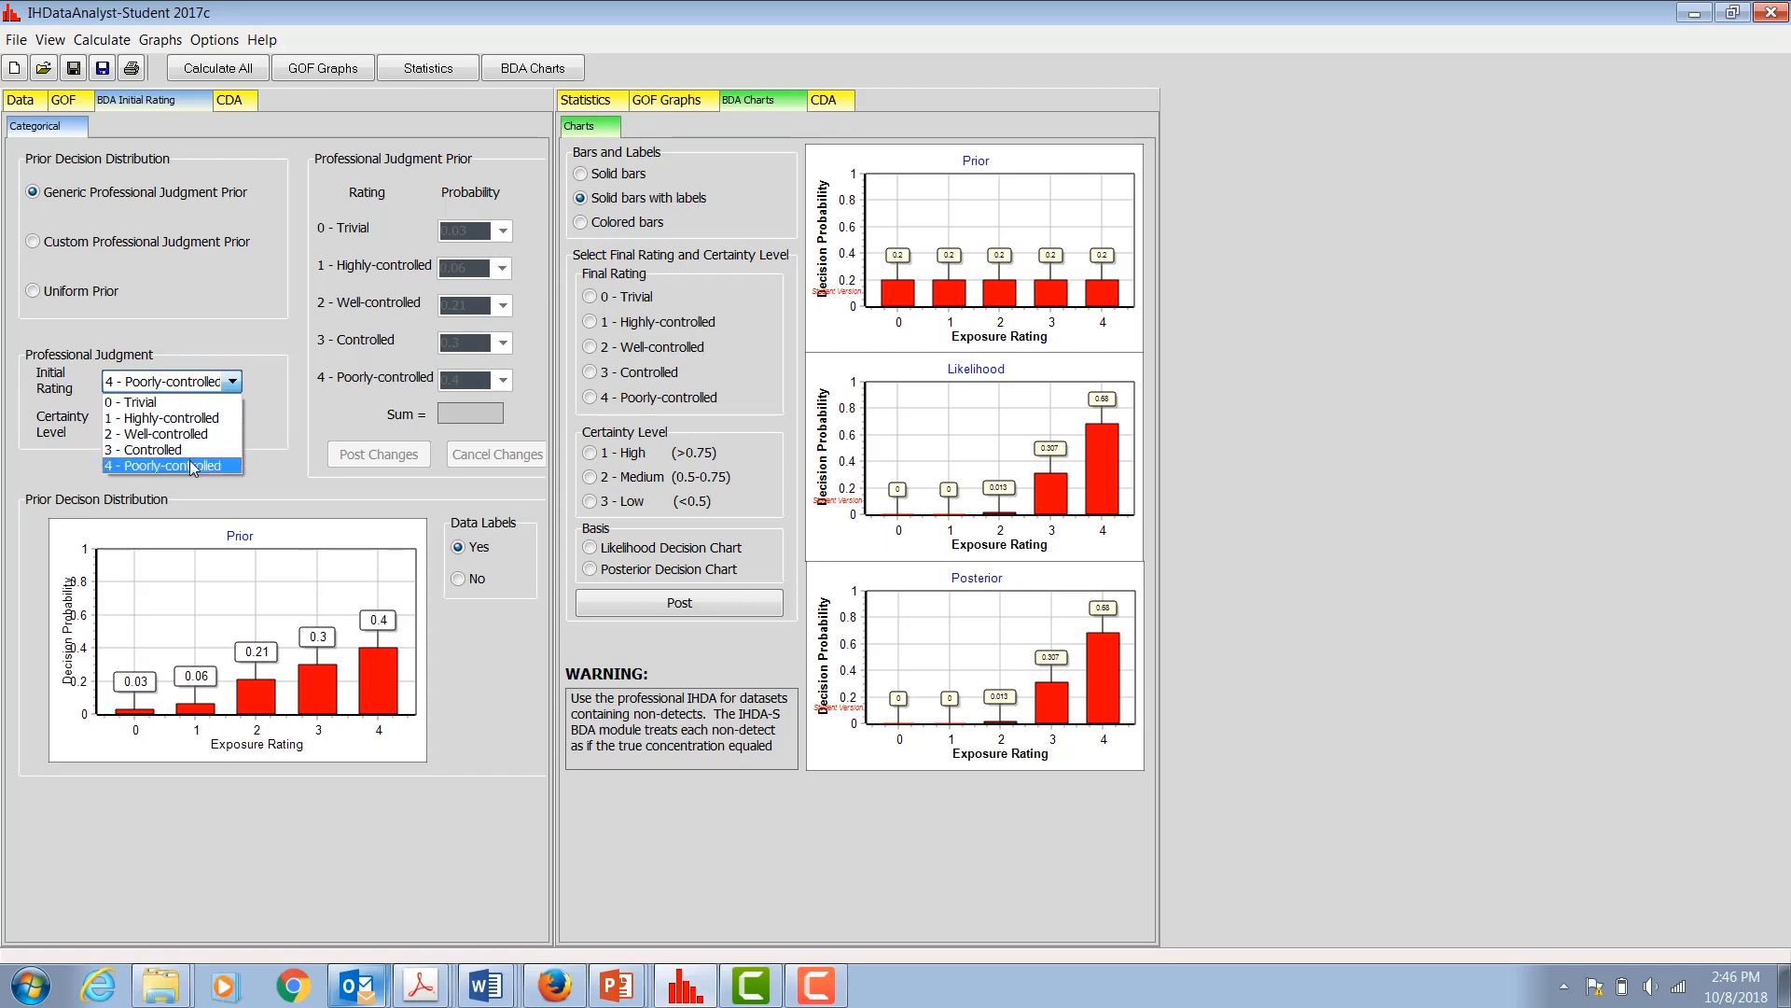
left_click(287, 429)
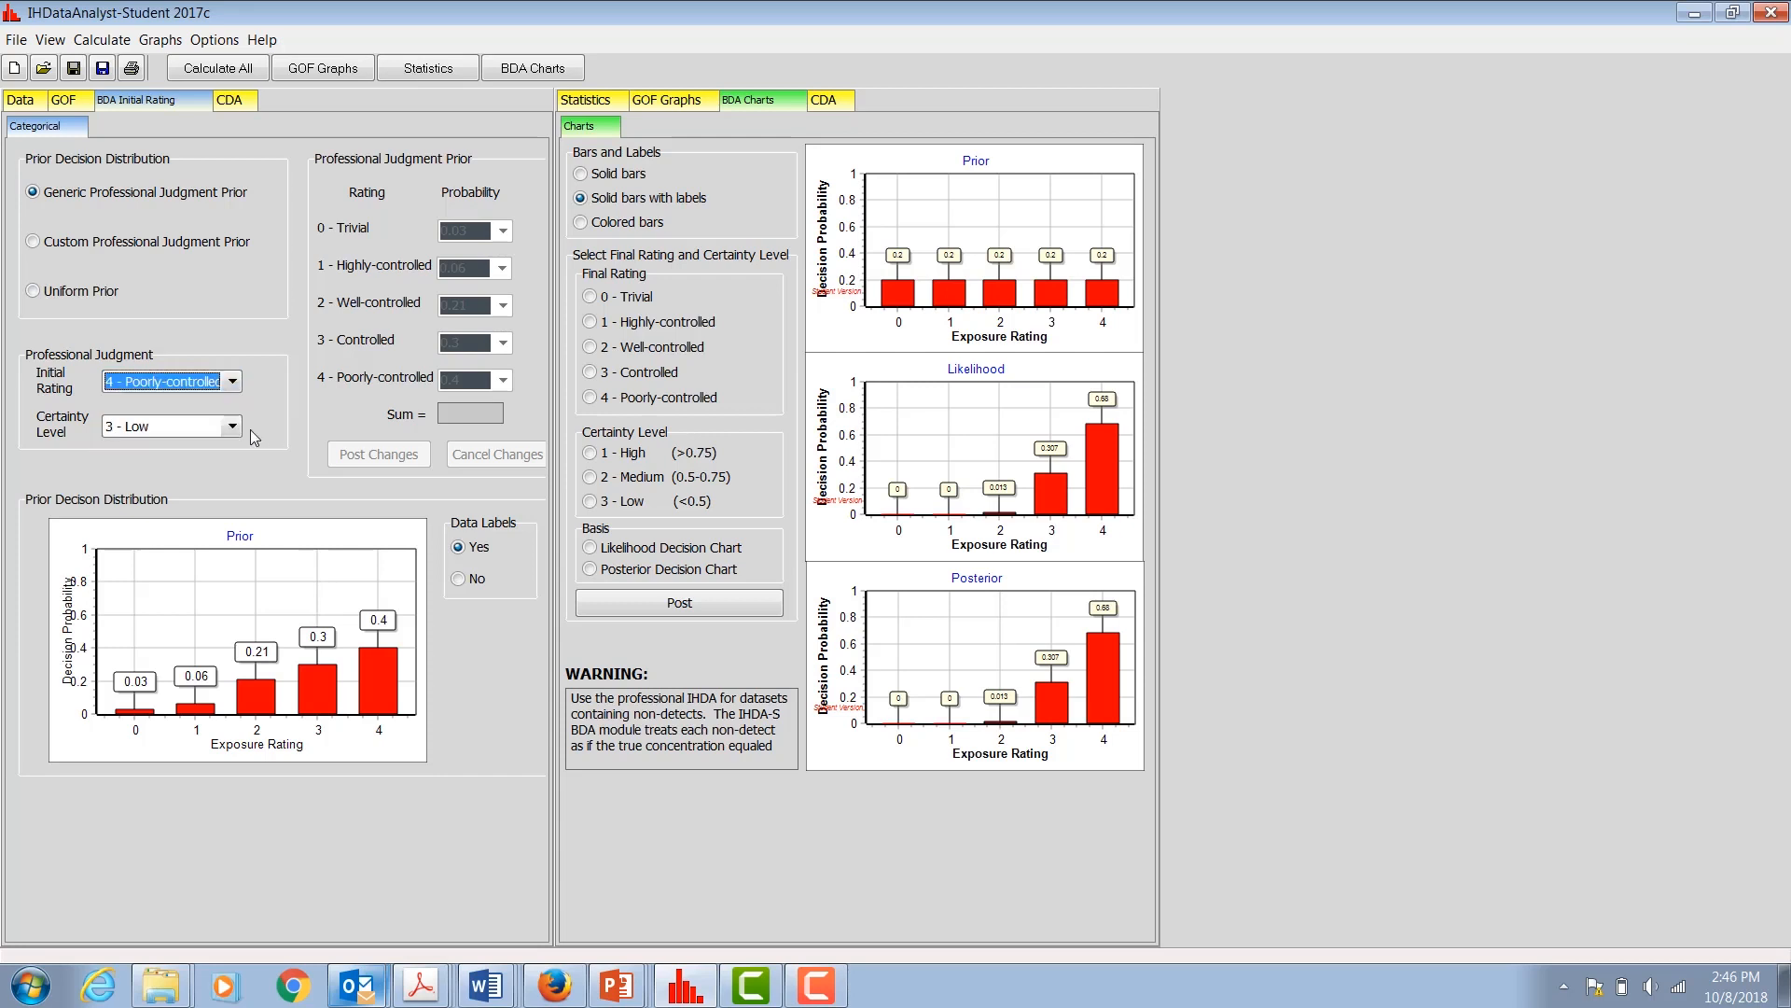
left_click(232, 428)
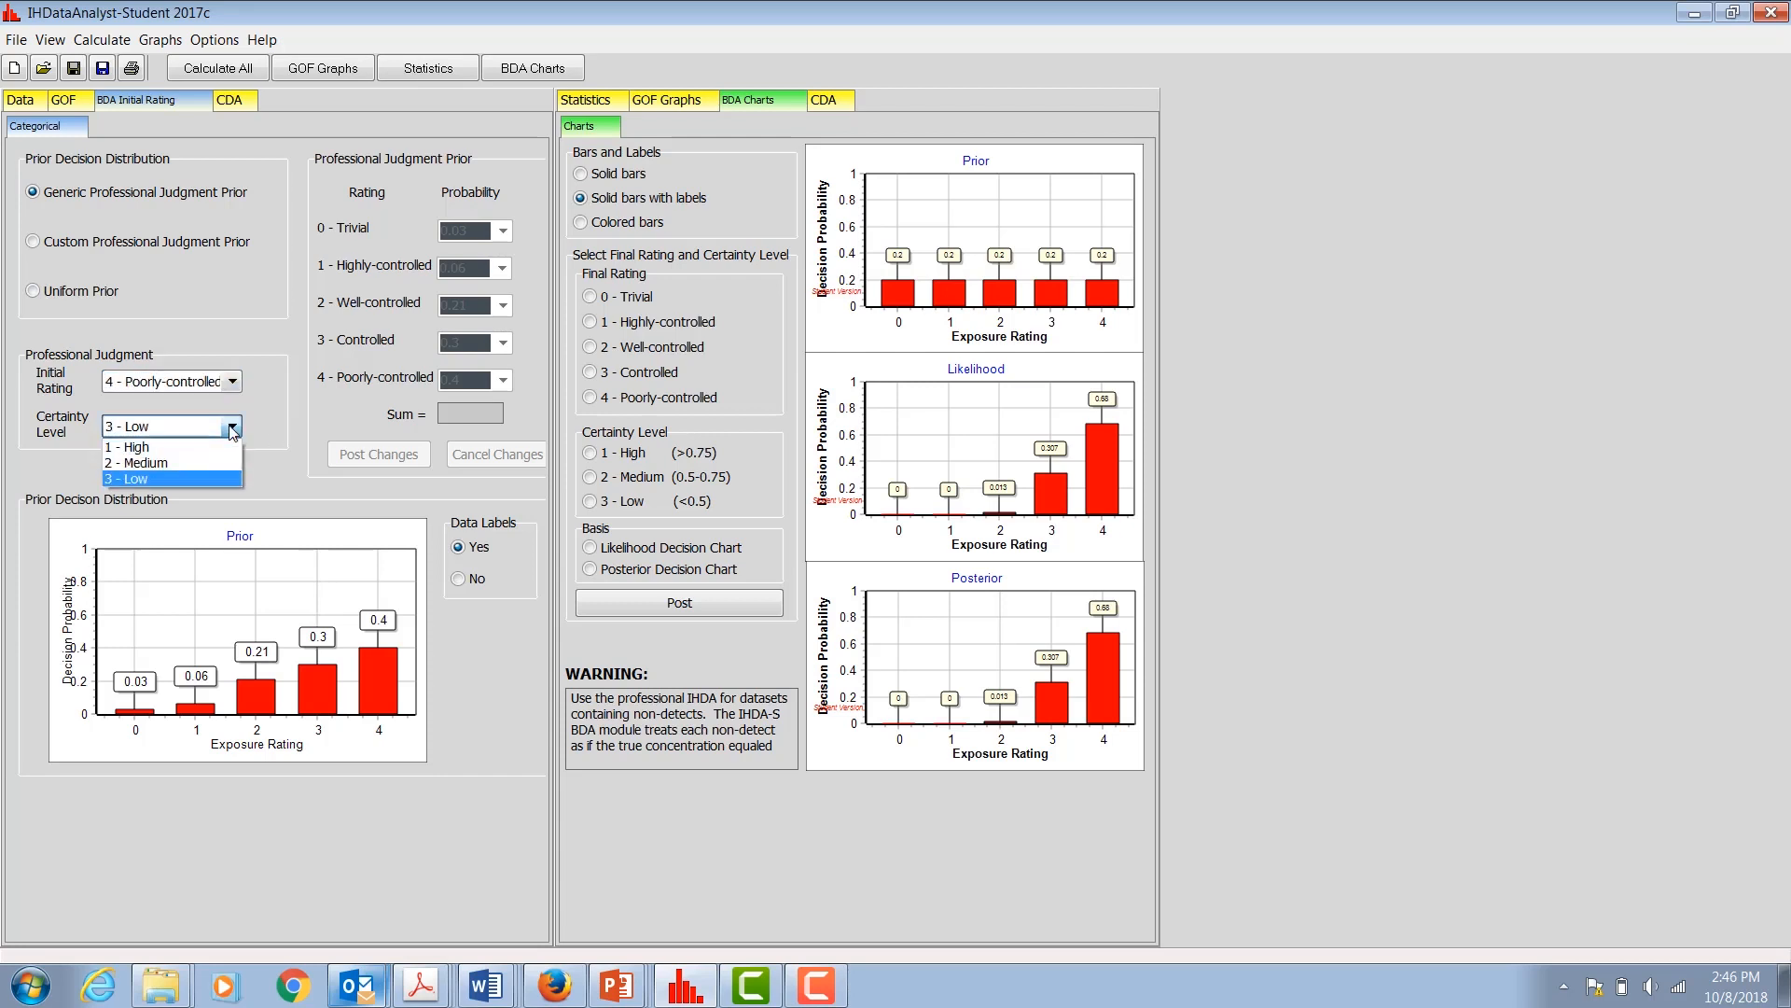
left_click(213, 481)
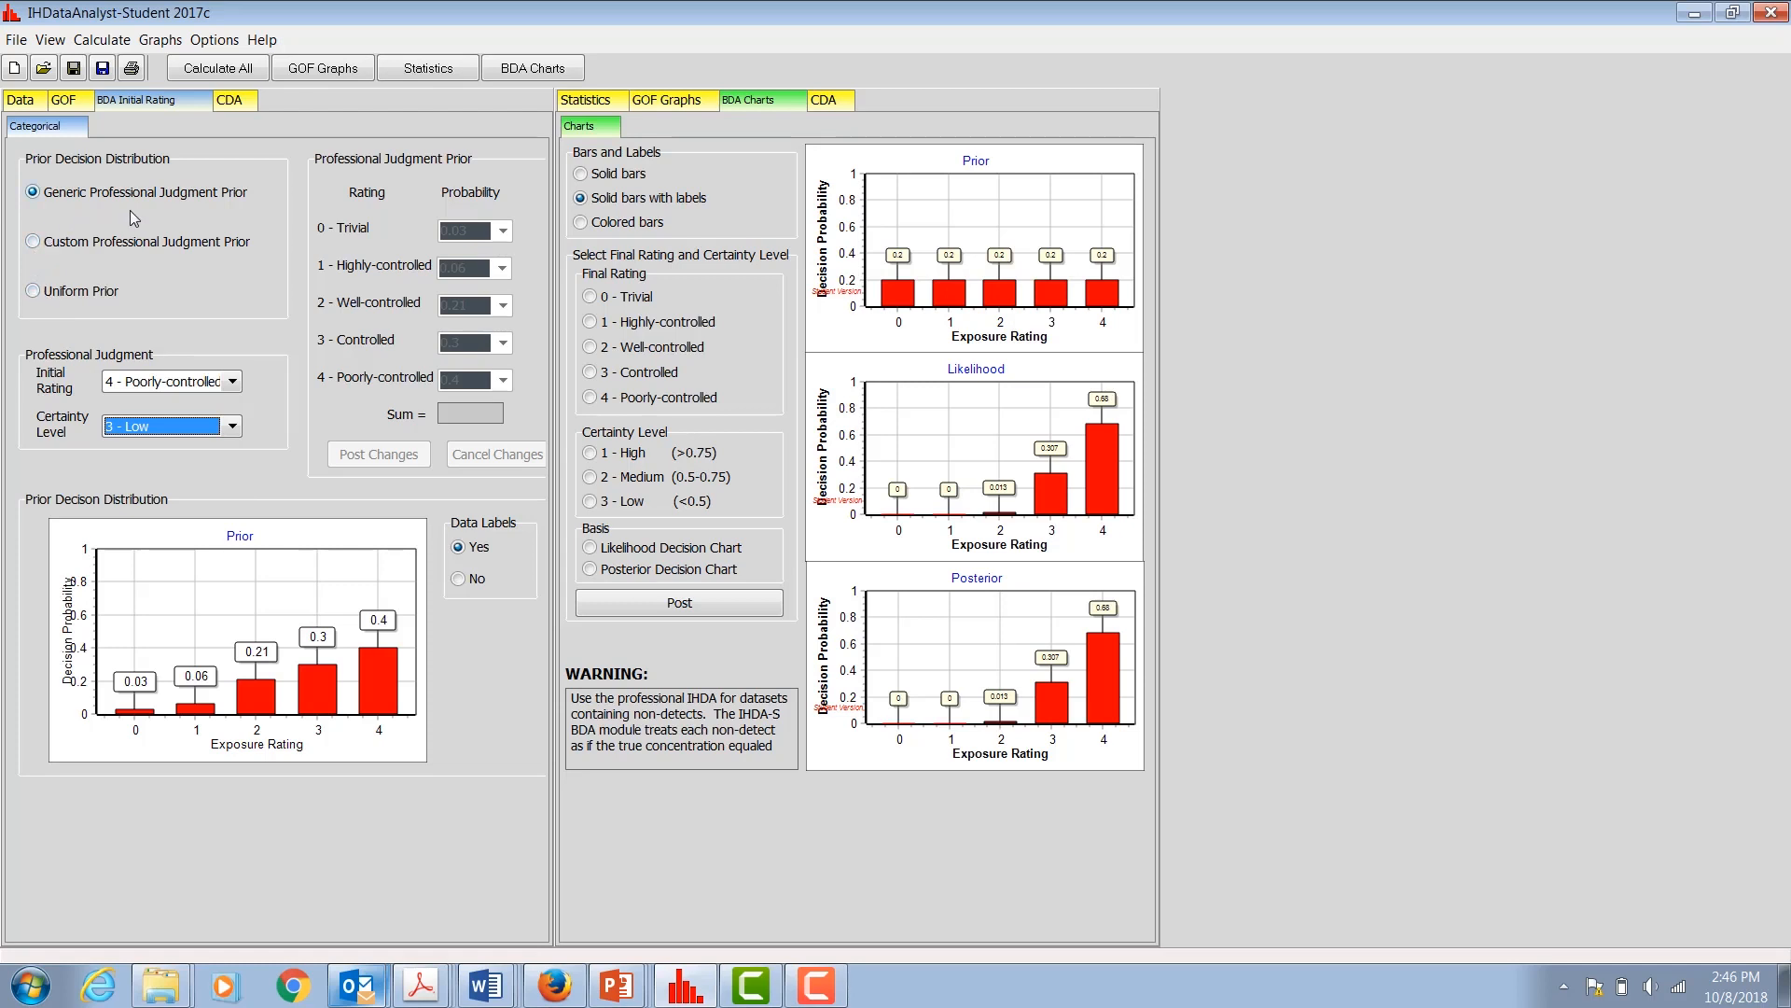
- Switch to a custom professional judgment prior and set the Poorly-controlled probability to 0.60
left_click(33, 243)
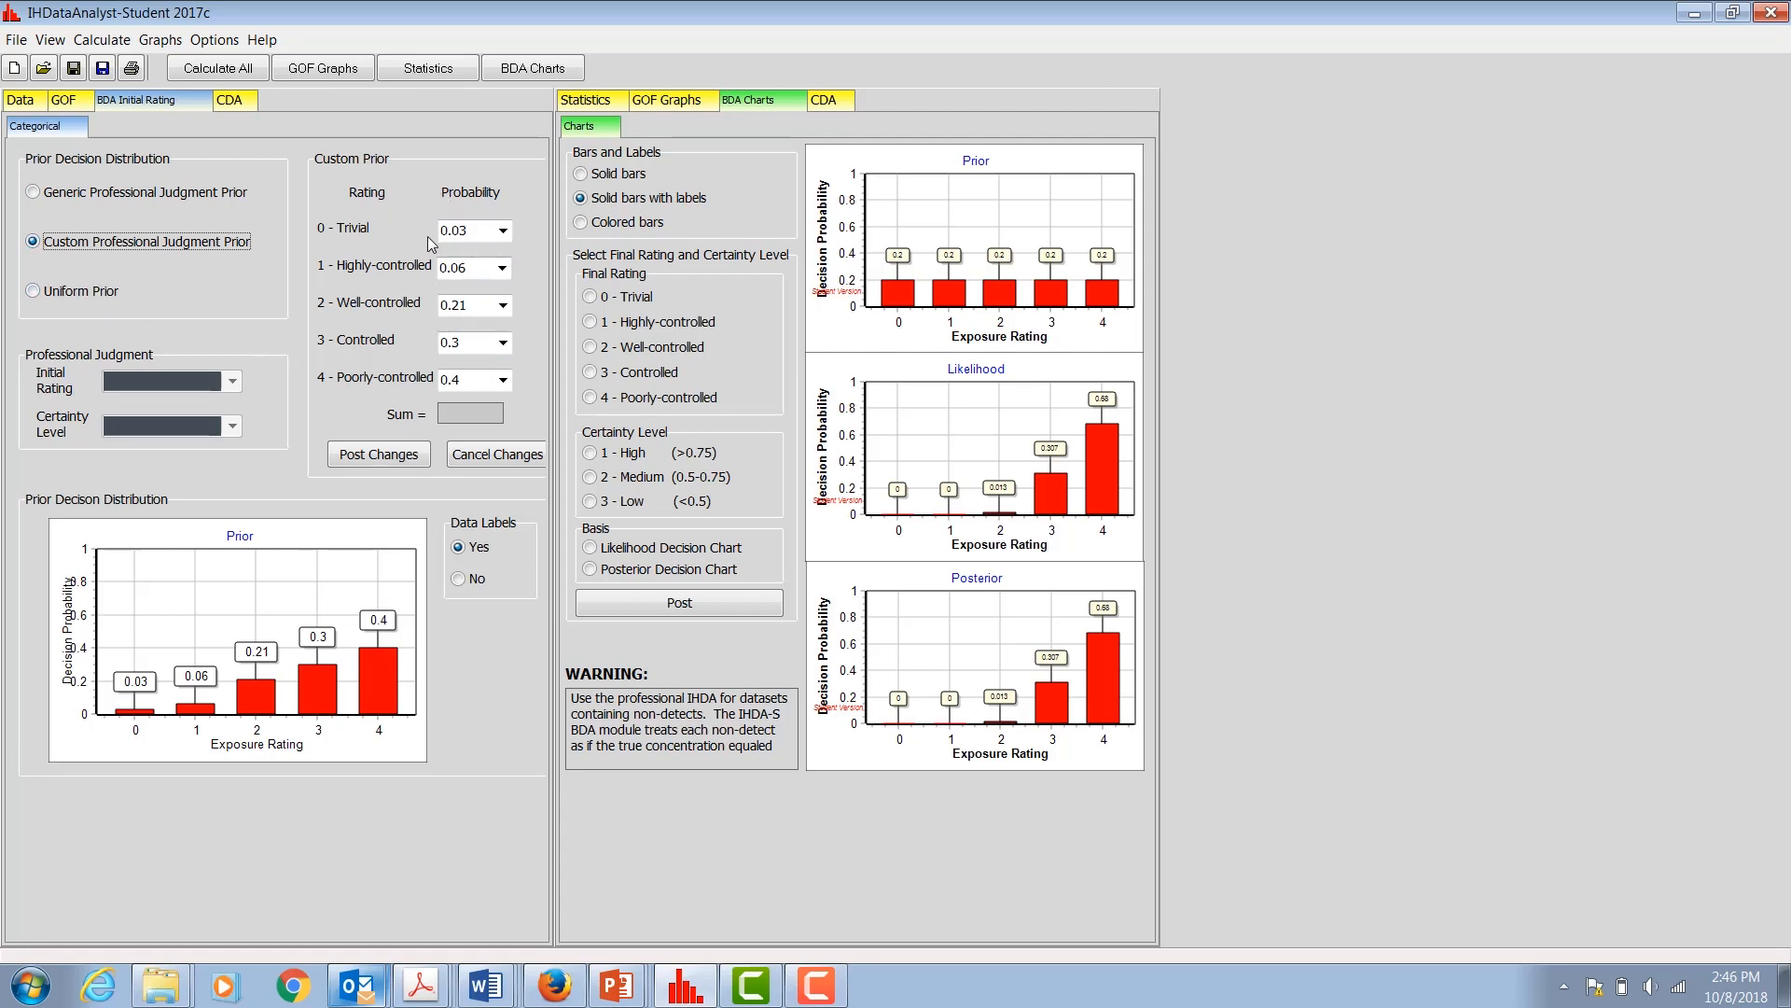
left_click(504, 232)
left_click(504, 233)
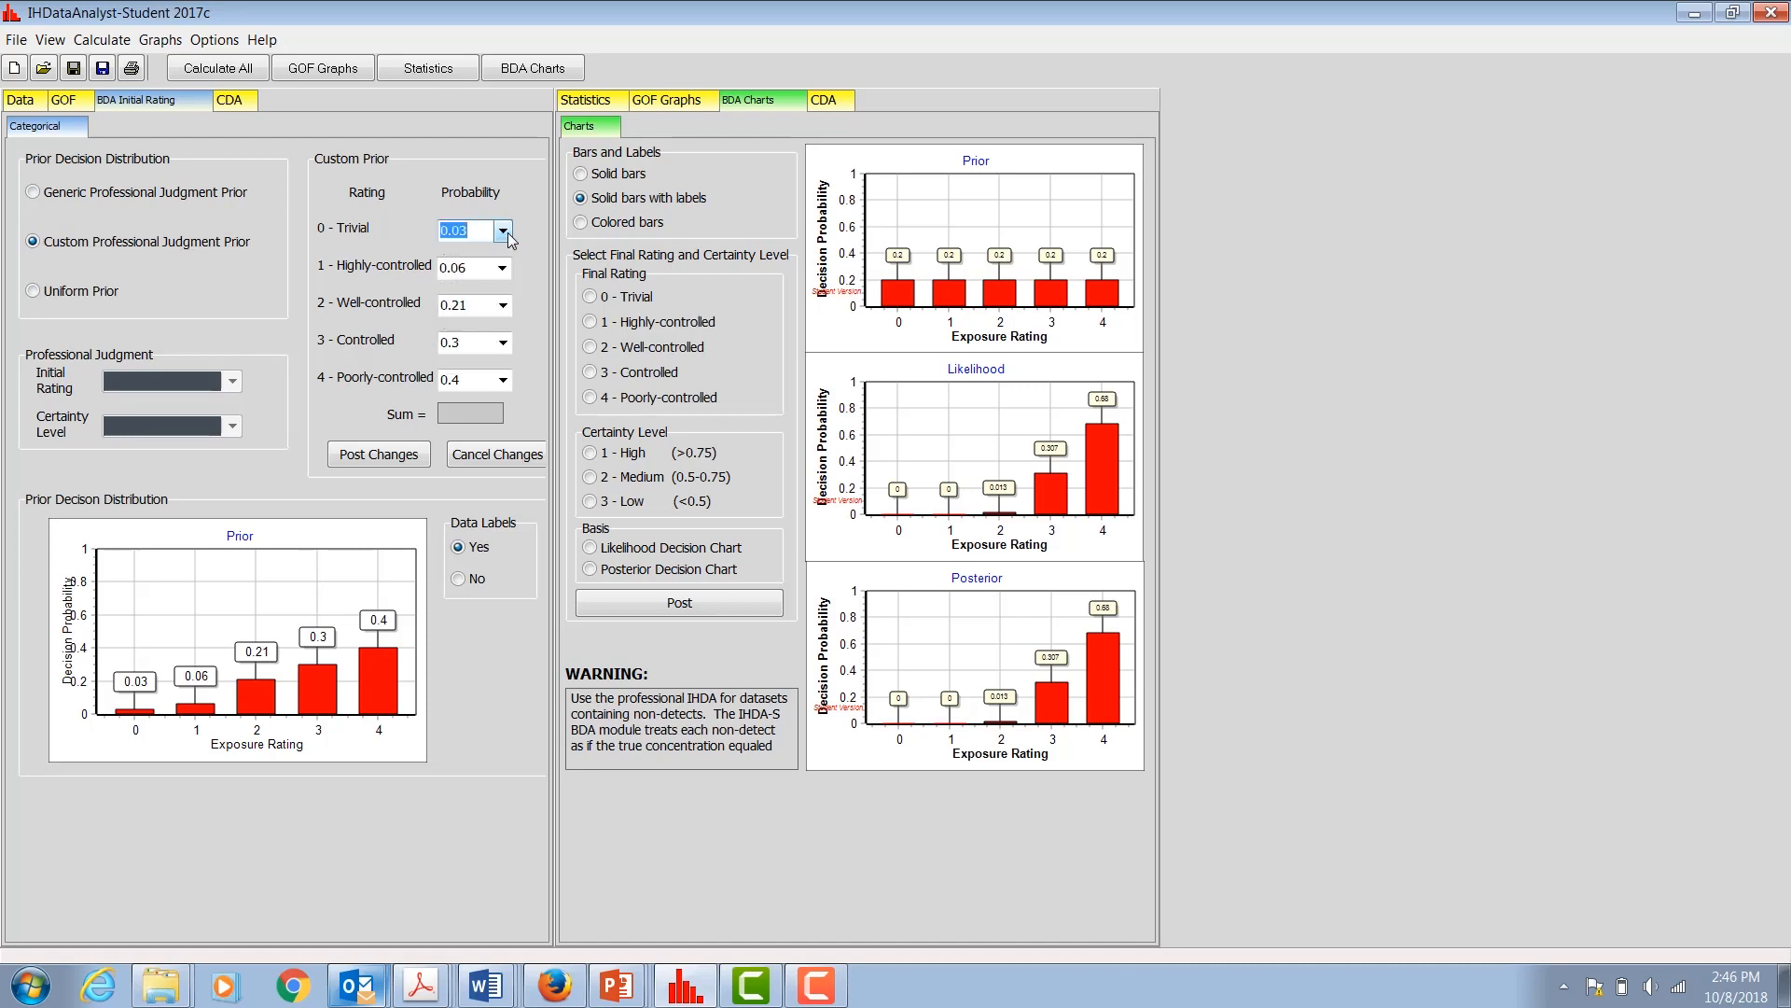
left_click(502, 269)
scroll(504, 373, "down", 5)
left_click_drag(501, 376, 502, 401)
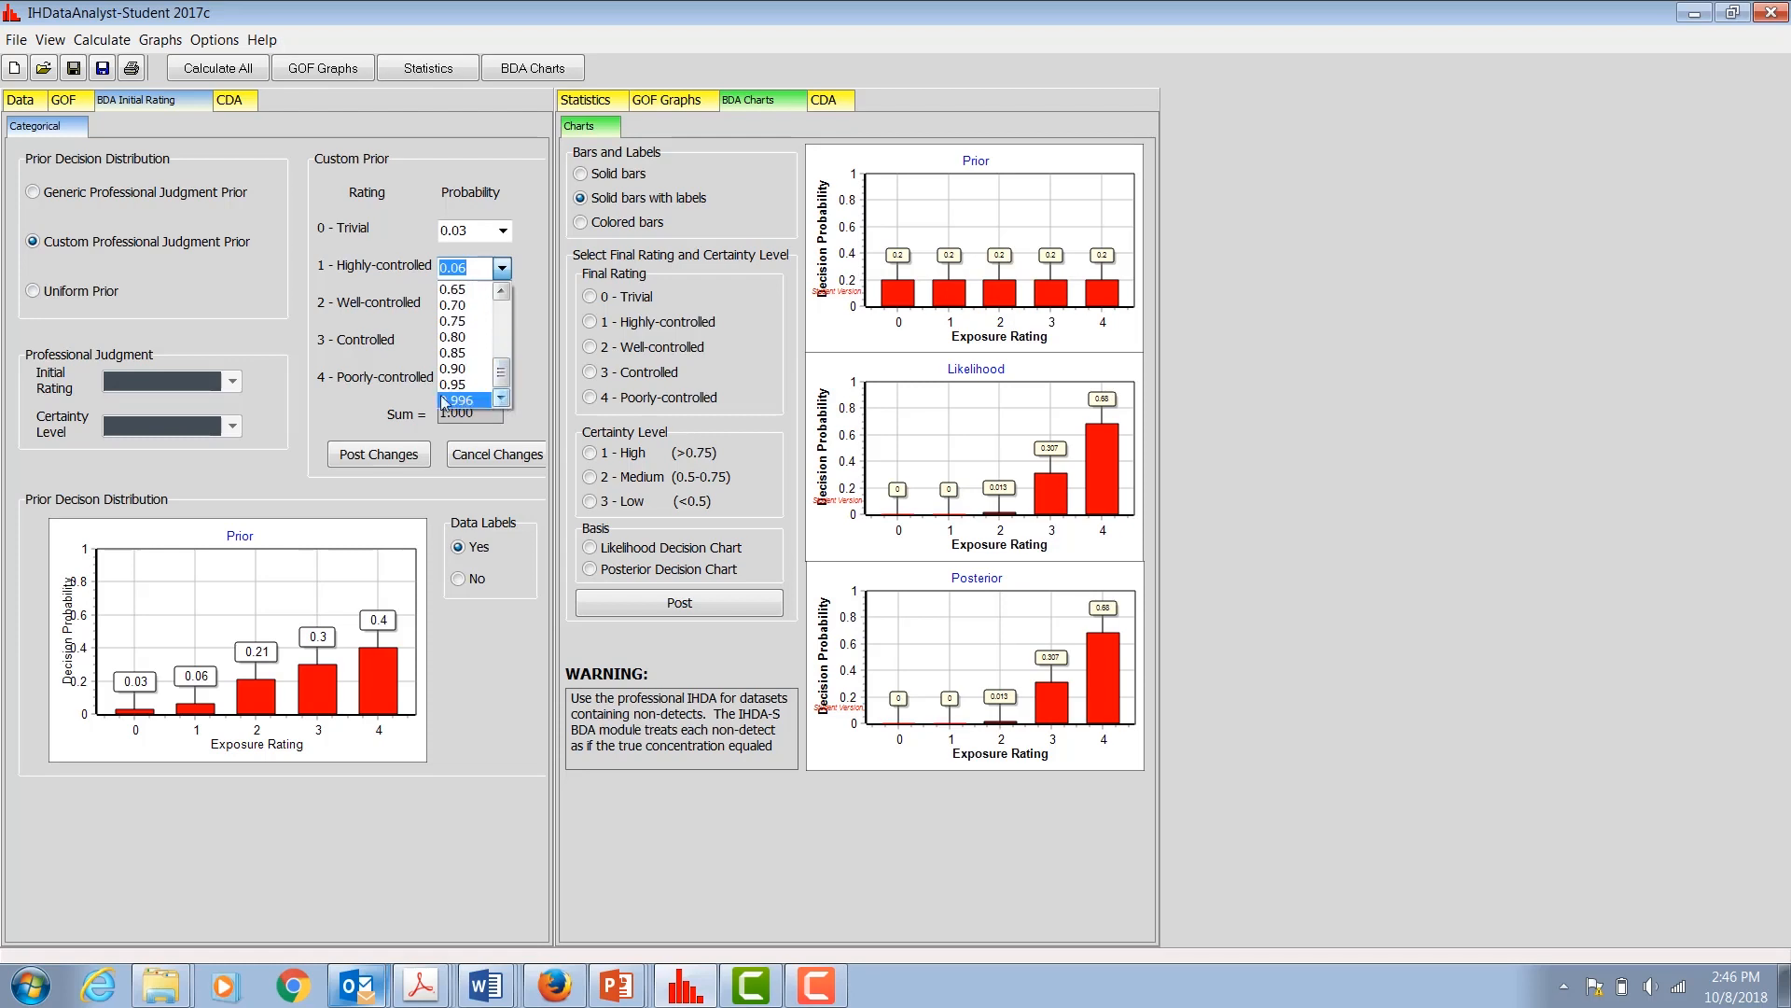
left_click(416, 385)
left_click(503, 381)
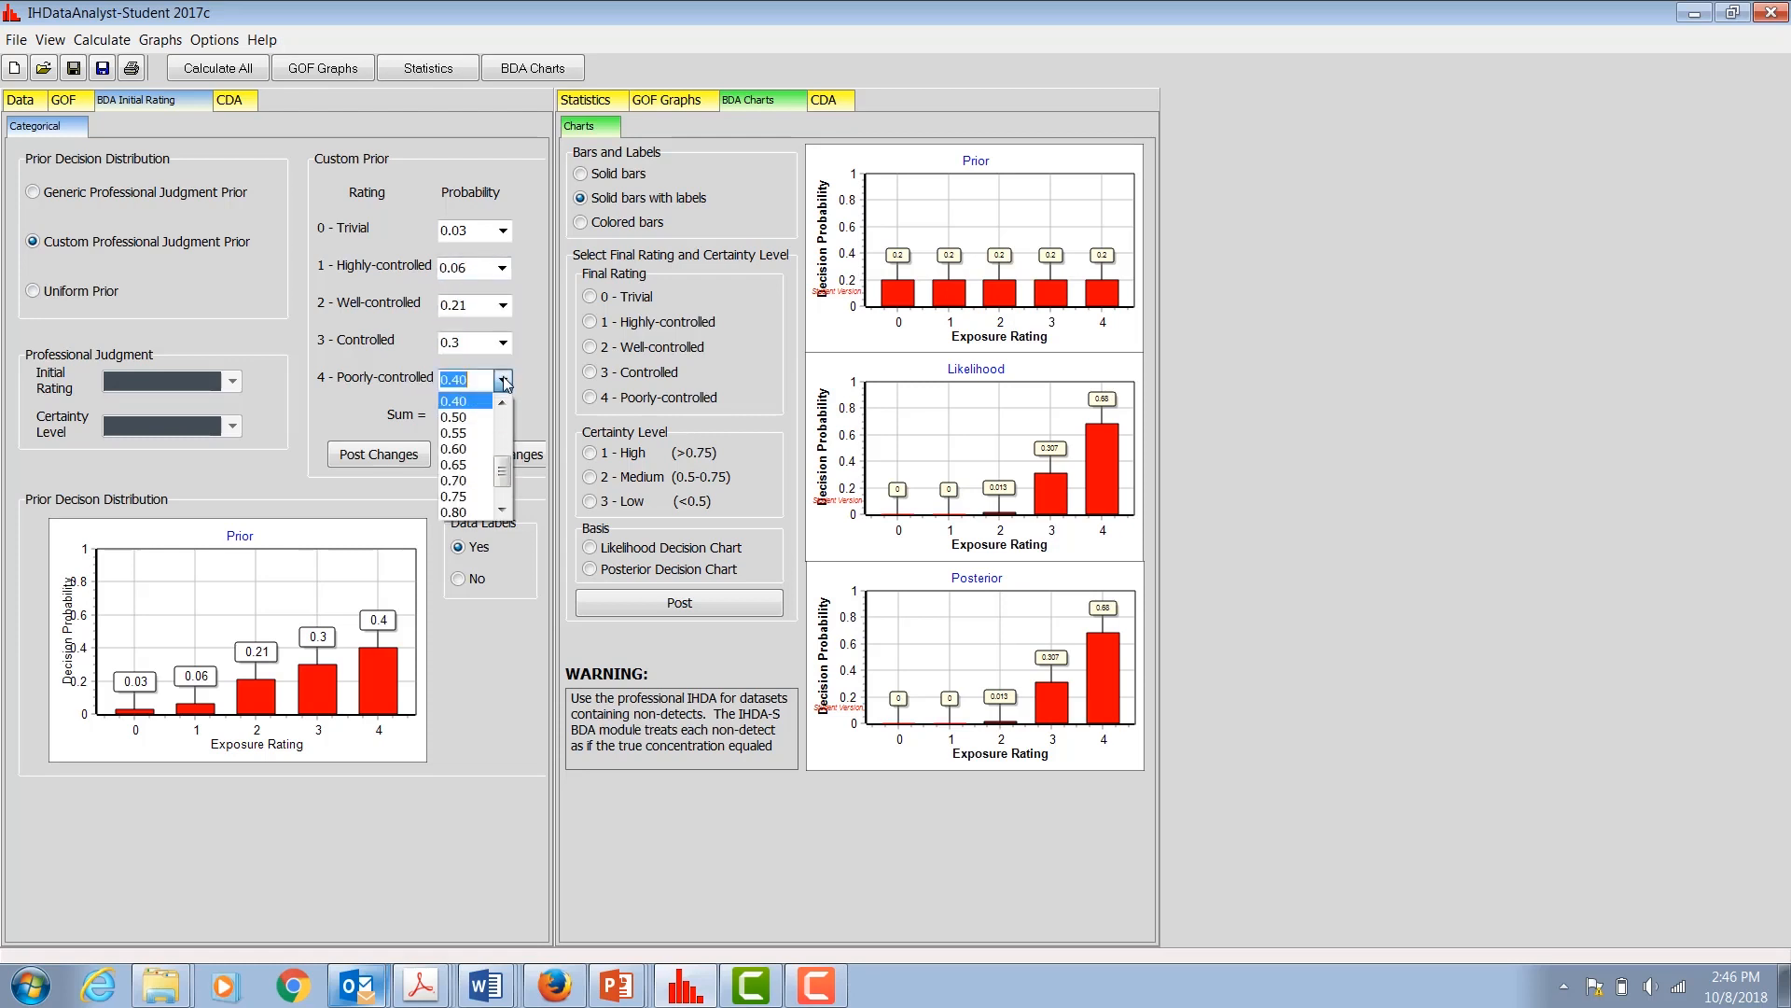
left_click(475, 450)
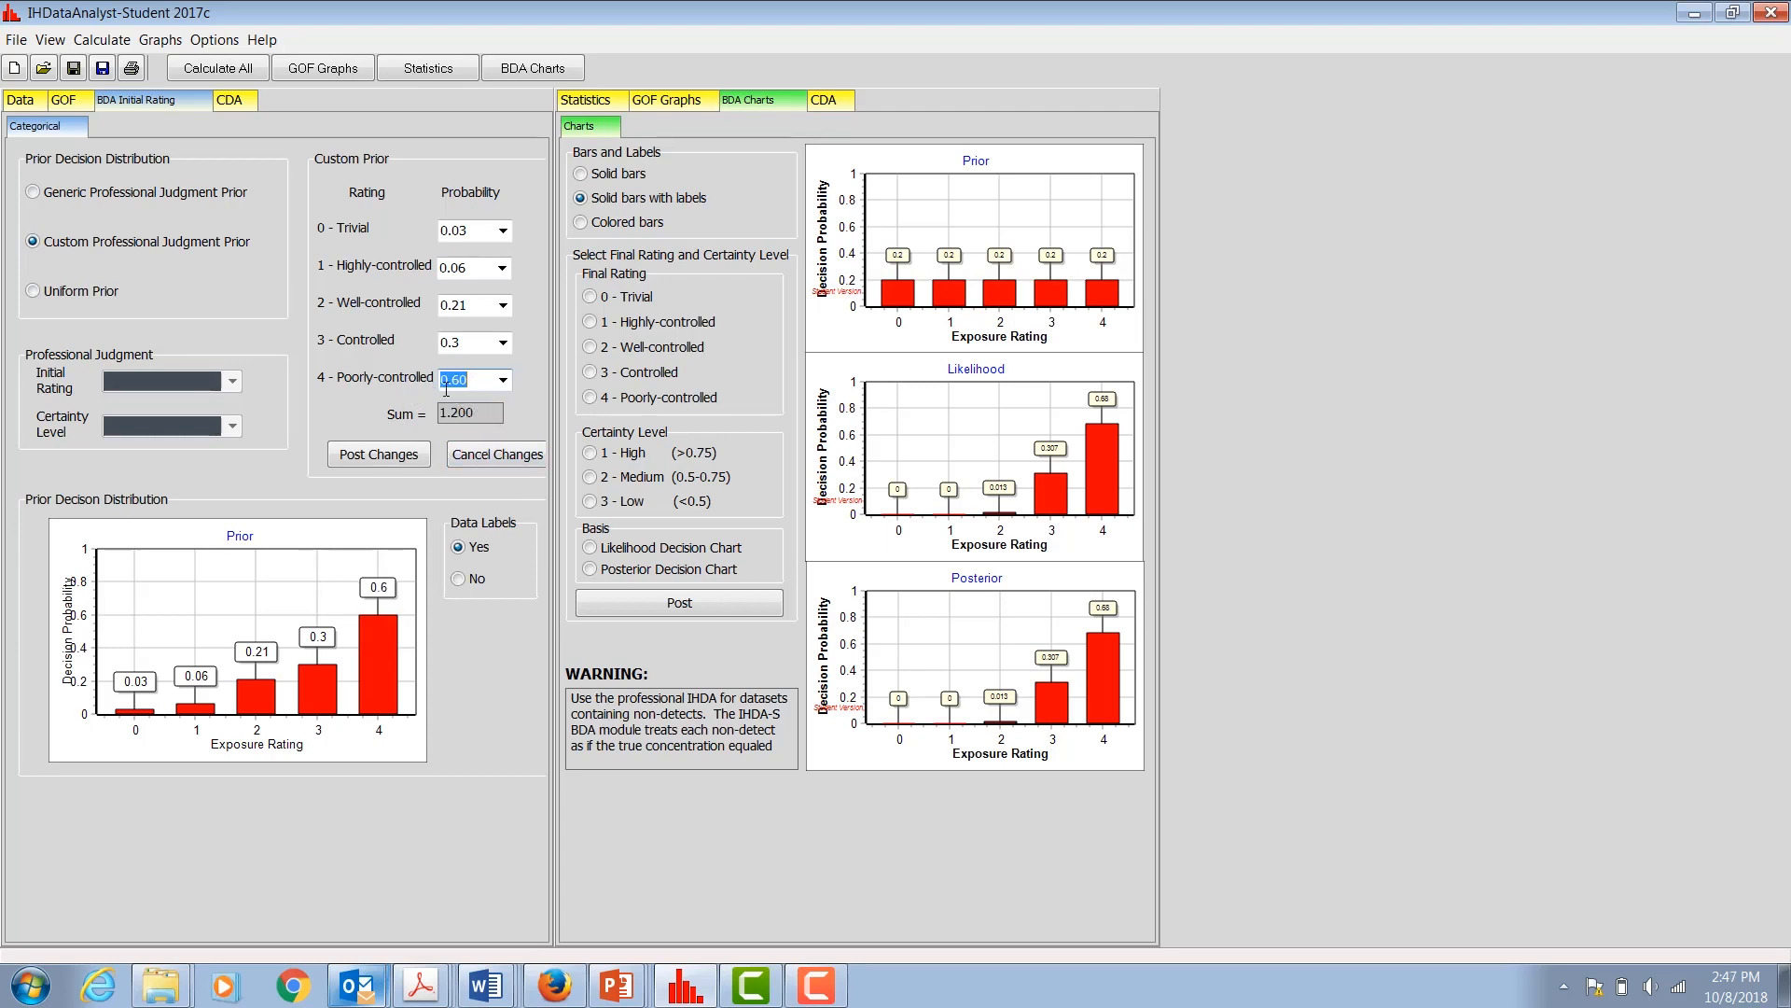
- Set the Controlled probability to 0.20 and the Well-controlled probability to 0.10
left_click(503, 344)
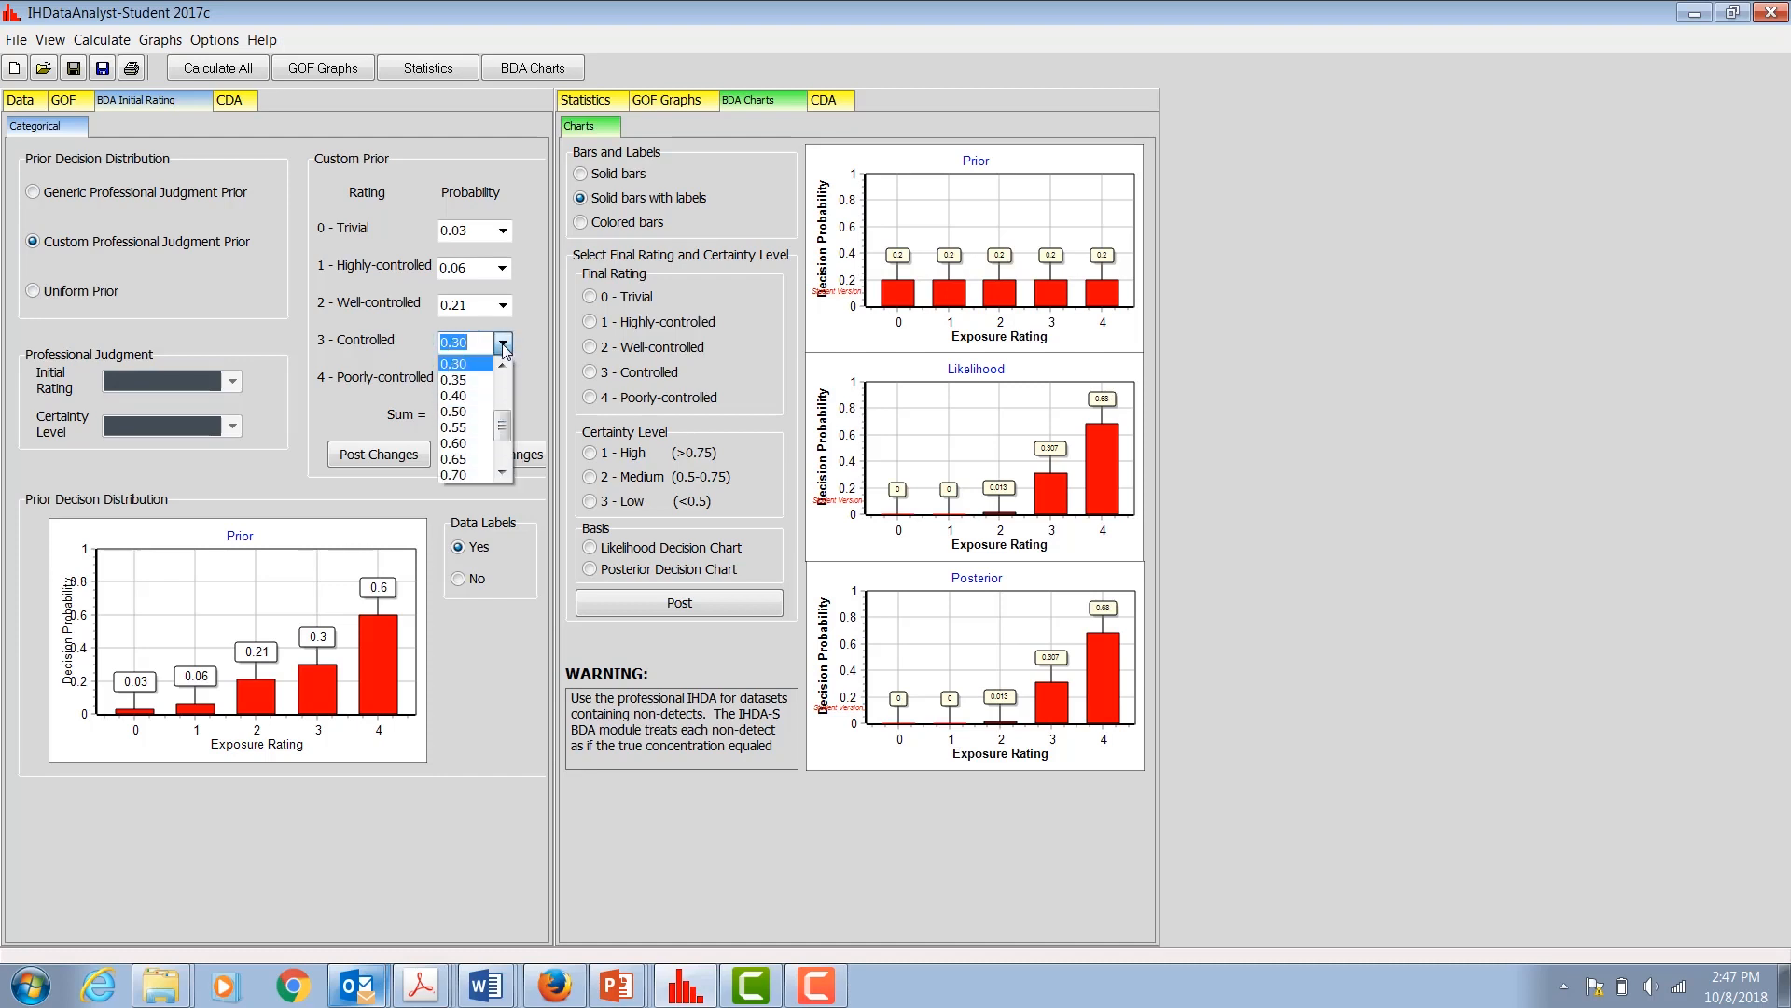
left_click(502, 366)
left_click(502, 366)
left_click(502, 366)
left_click(472, 376)
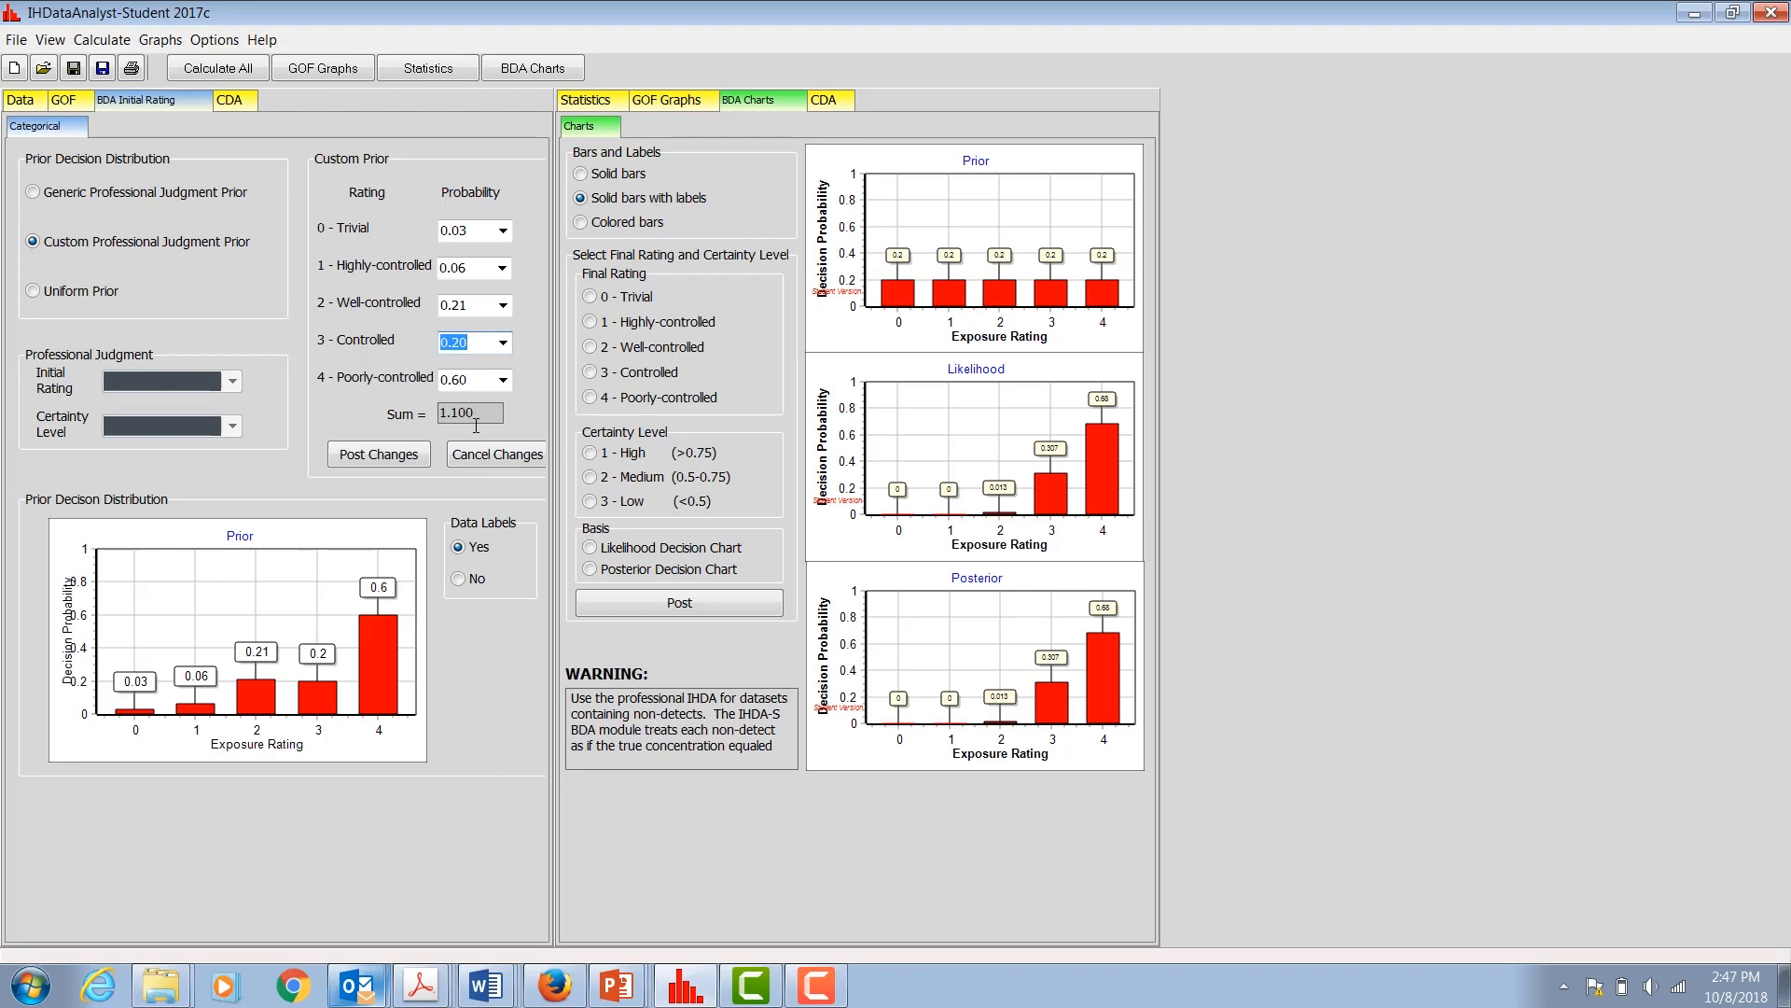
left_click(502, 306)
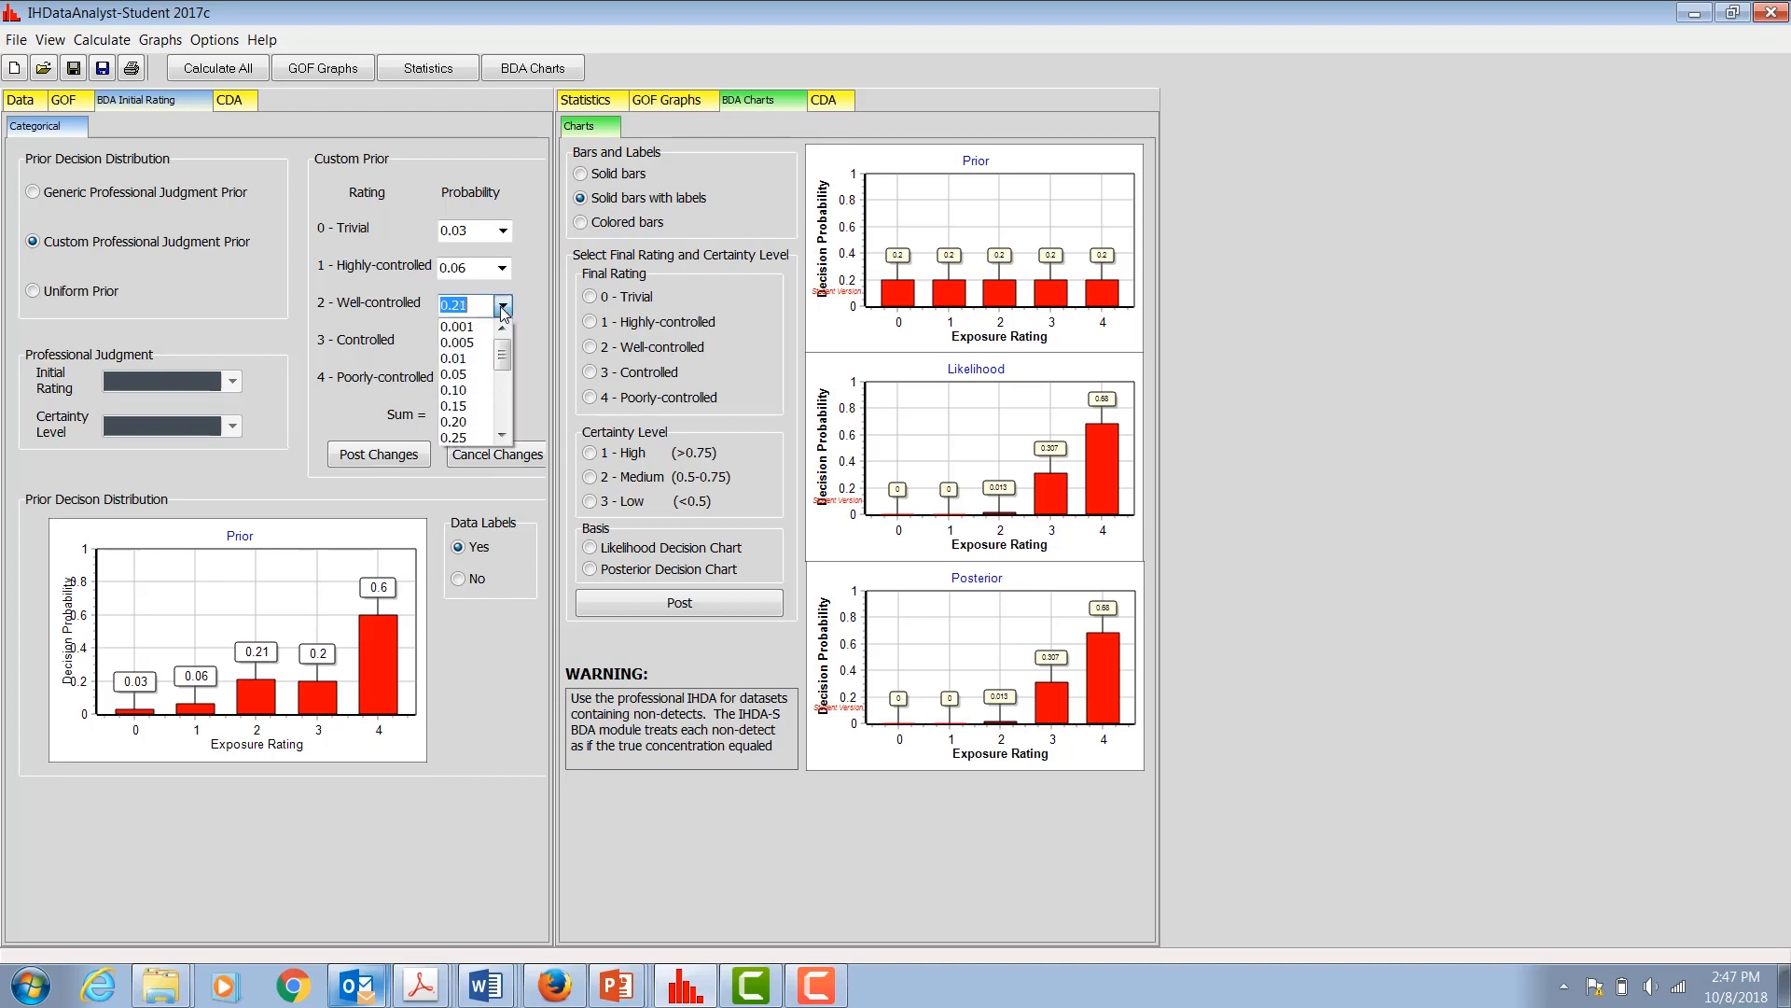
left_click(481, 390)
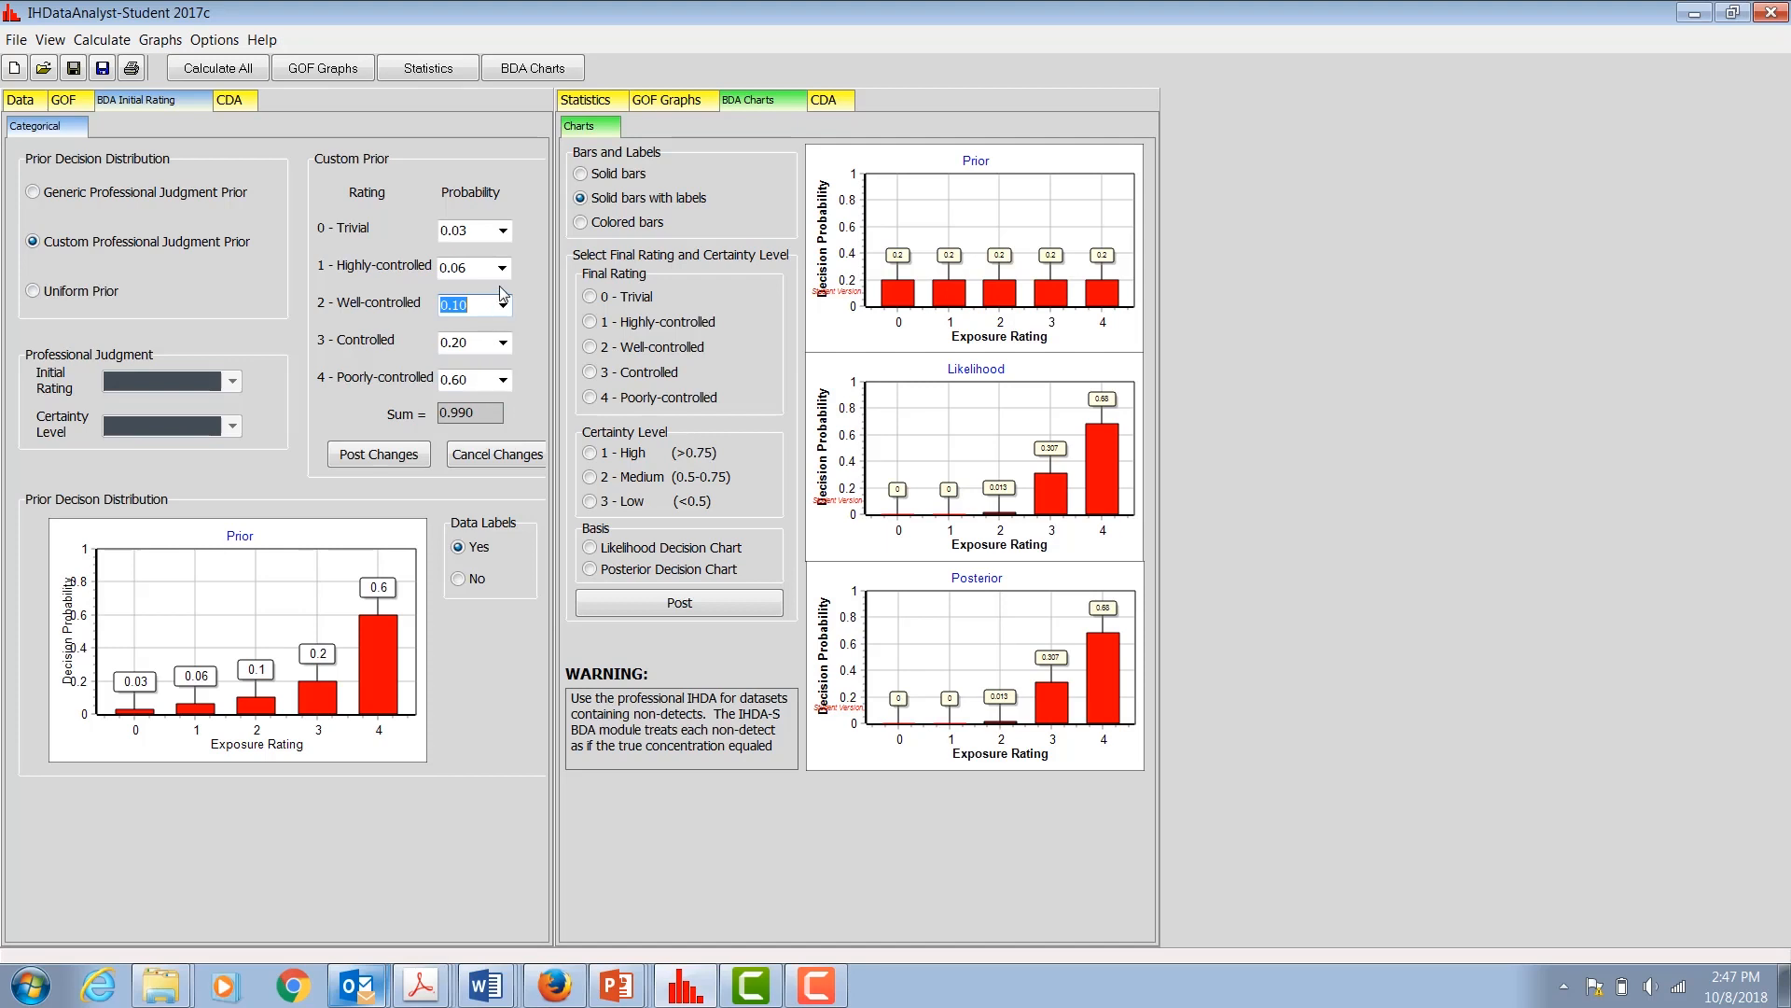
- Set the custom prior's Trivial probability to 0.01 and the Highly-controlled probability to .09
left_click(502, 231)
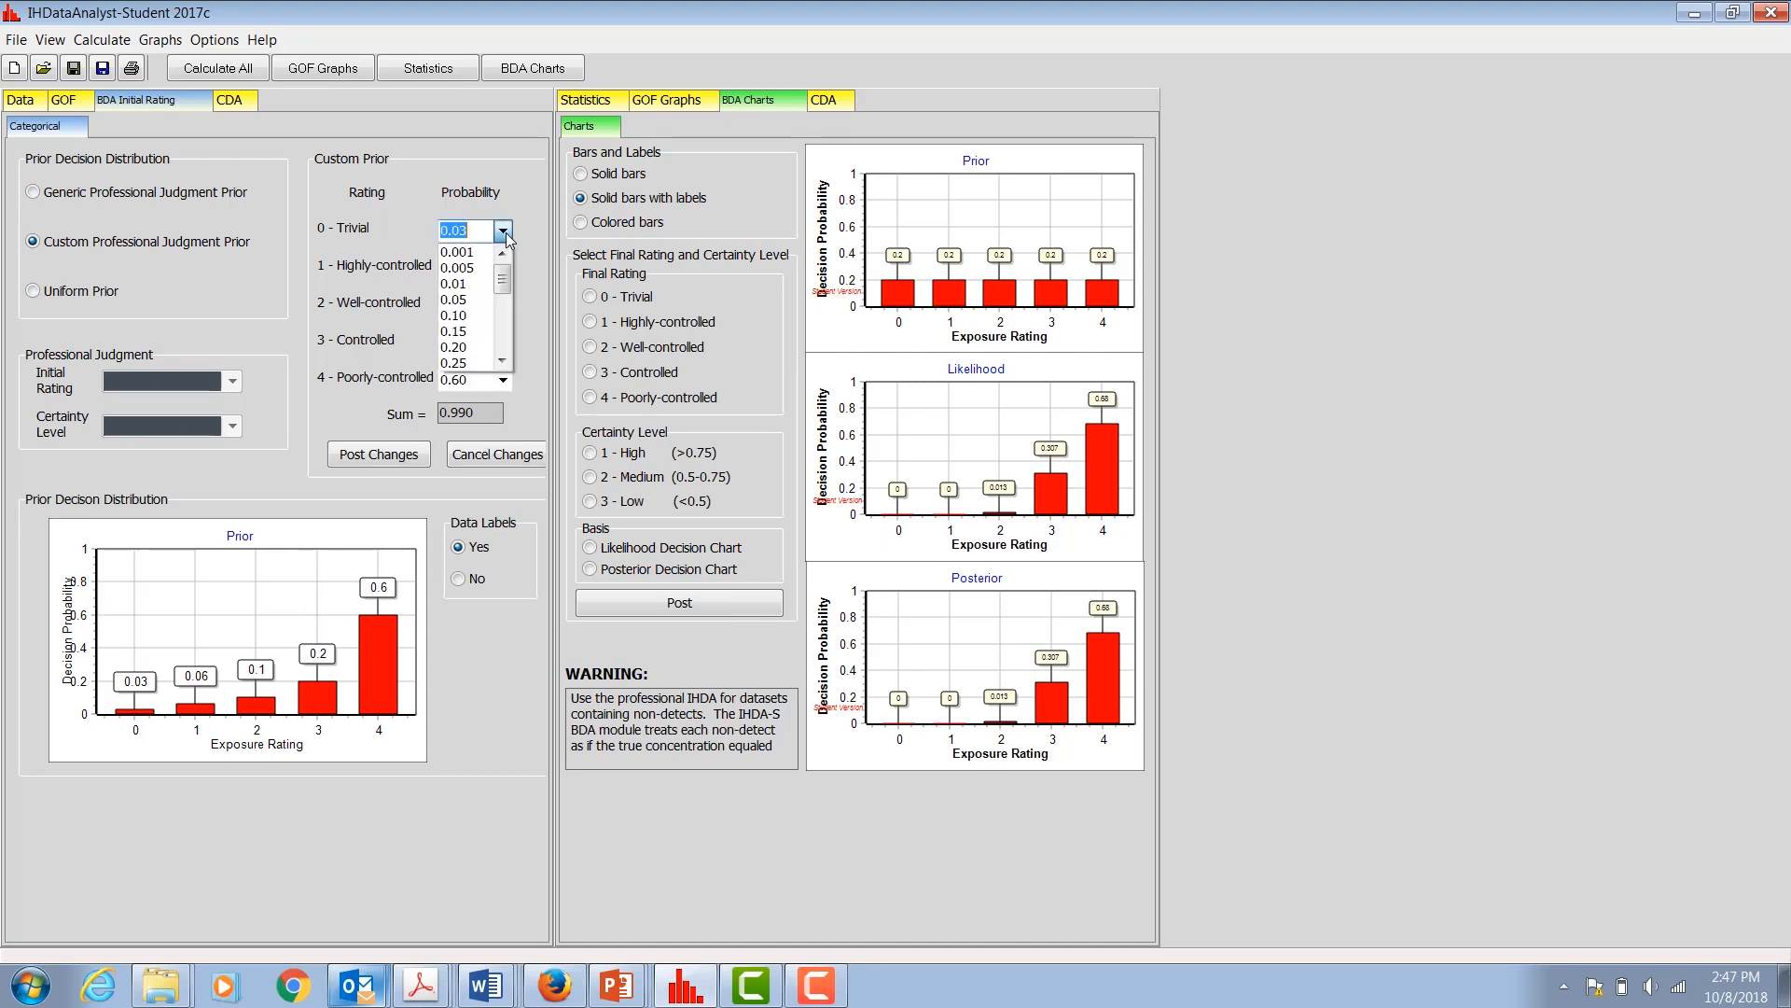
left_click(480, 284)
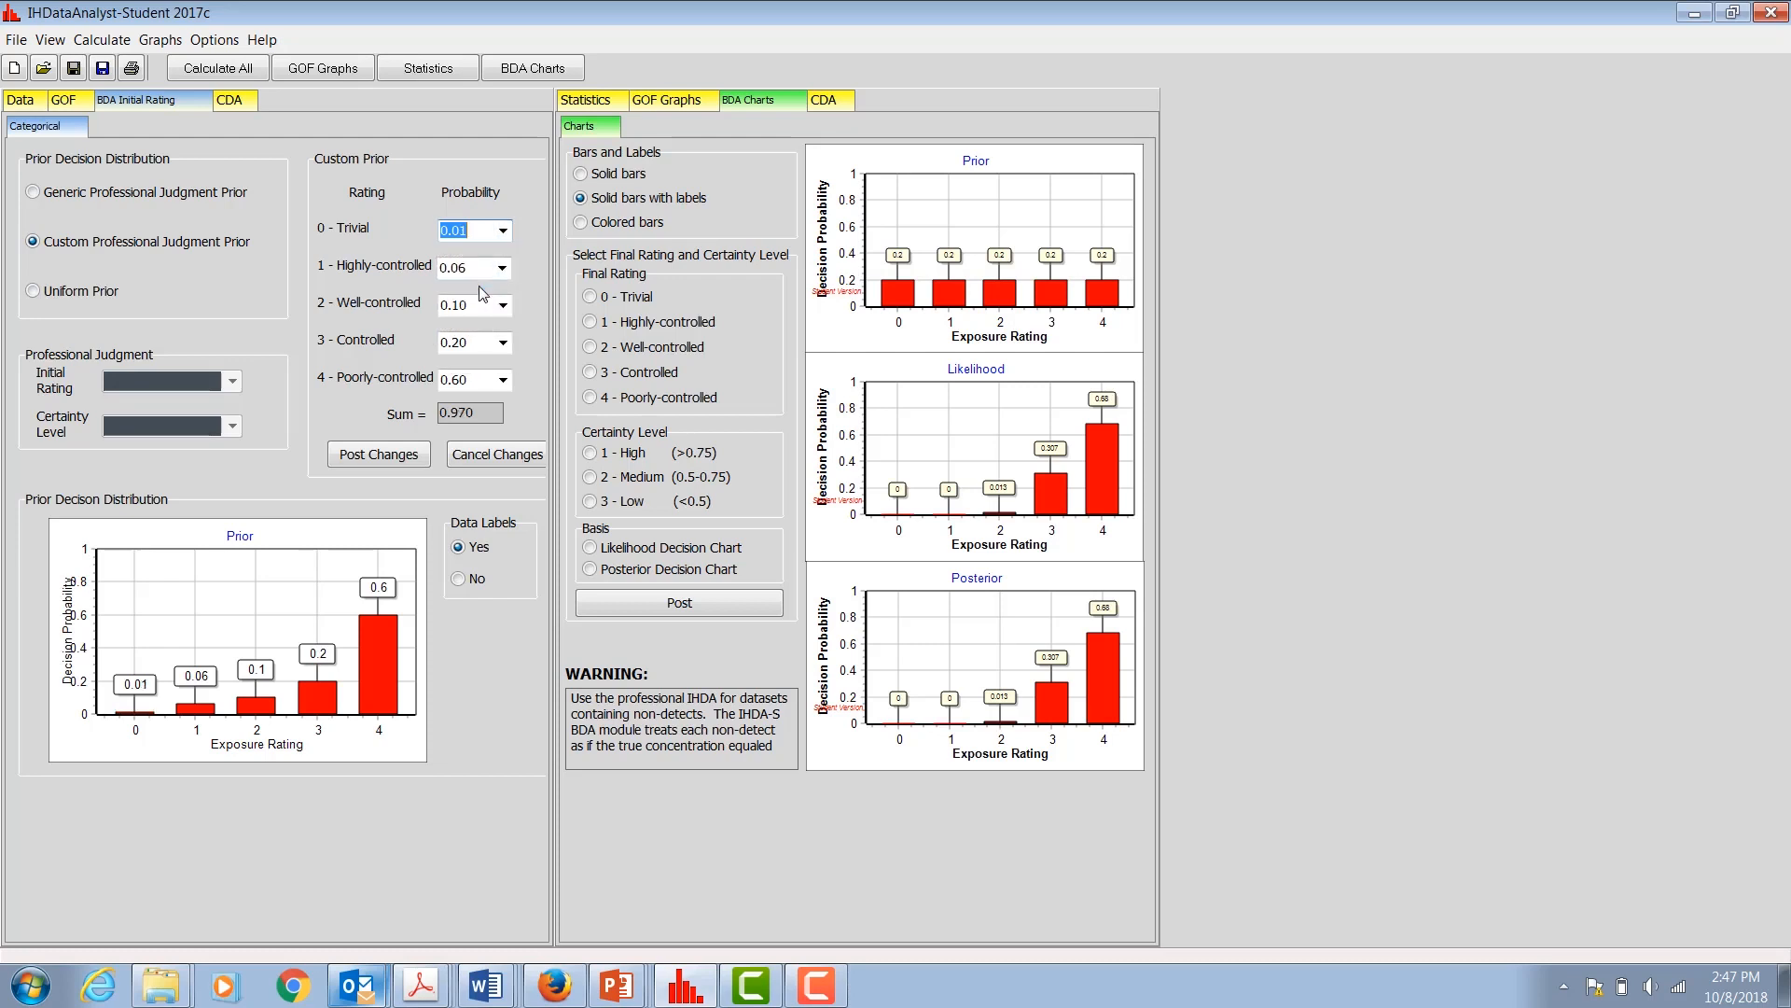
left_click(501, 268)
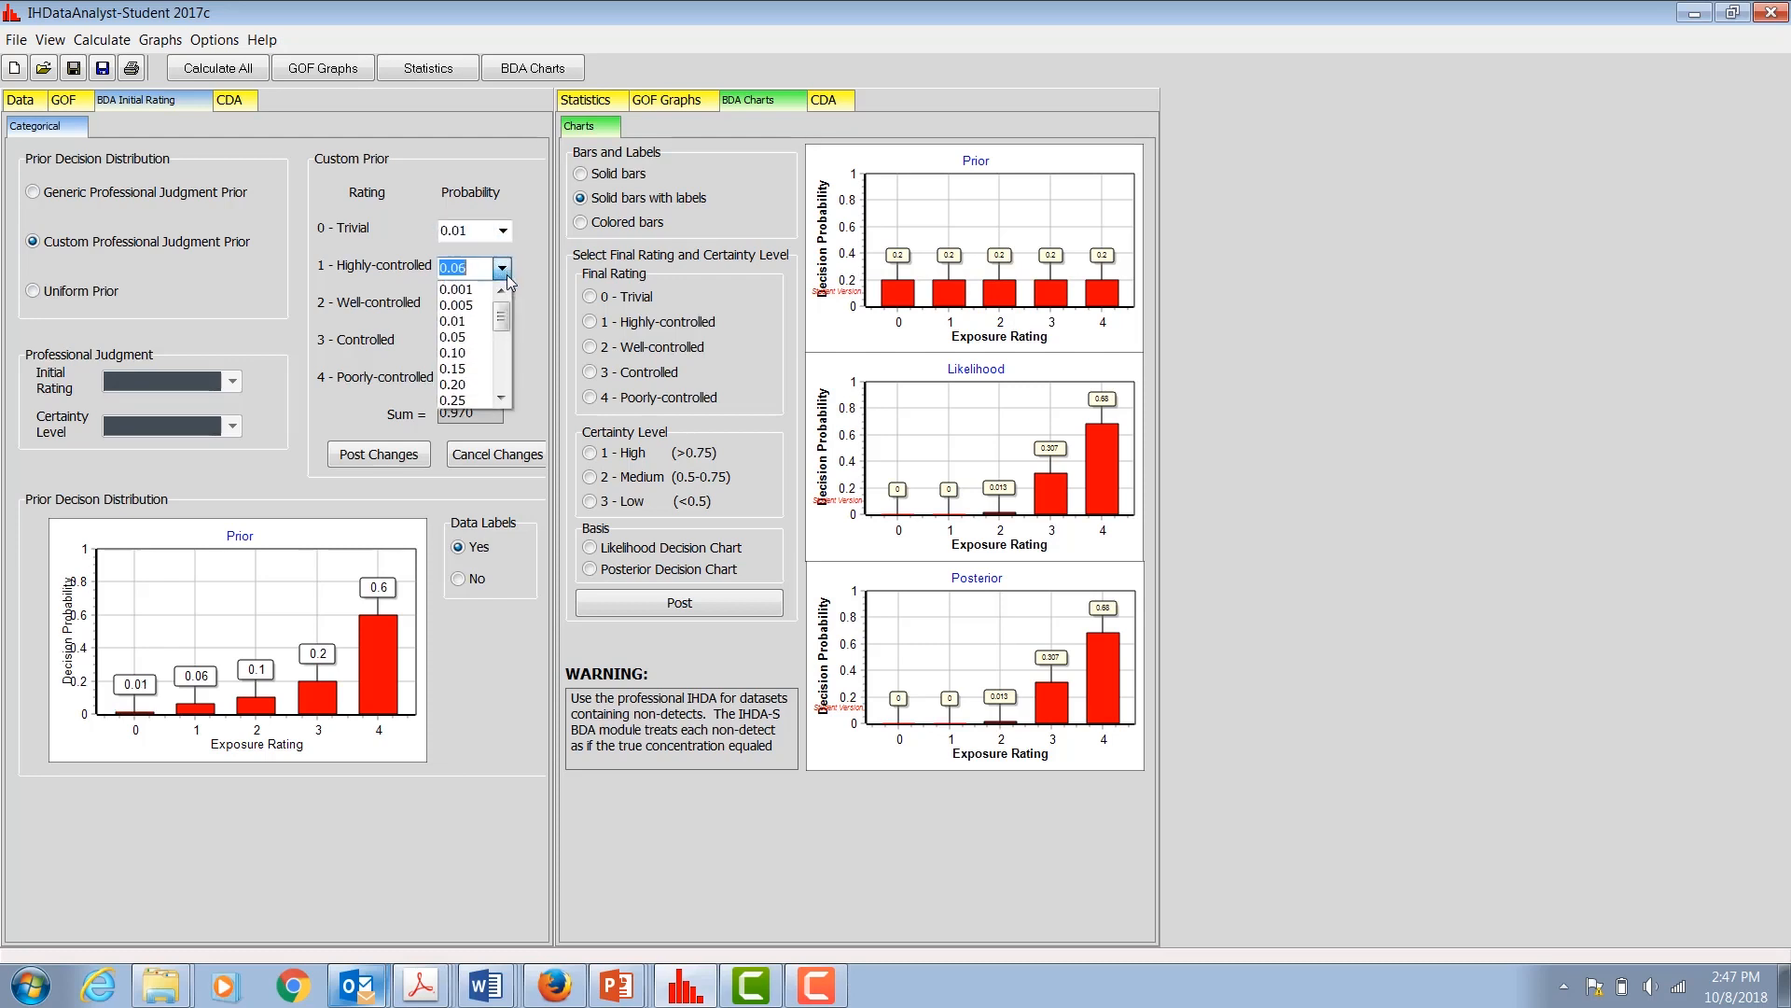
left_click(484, 354)
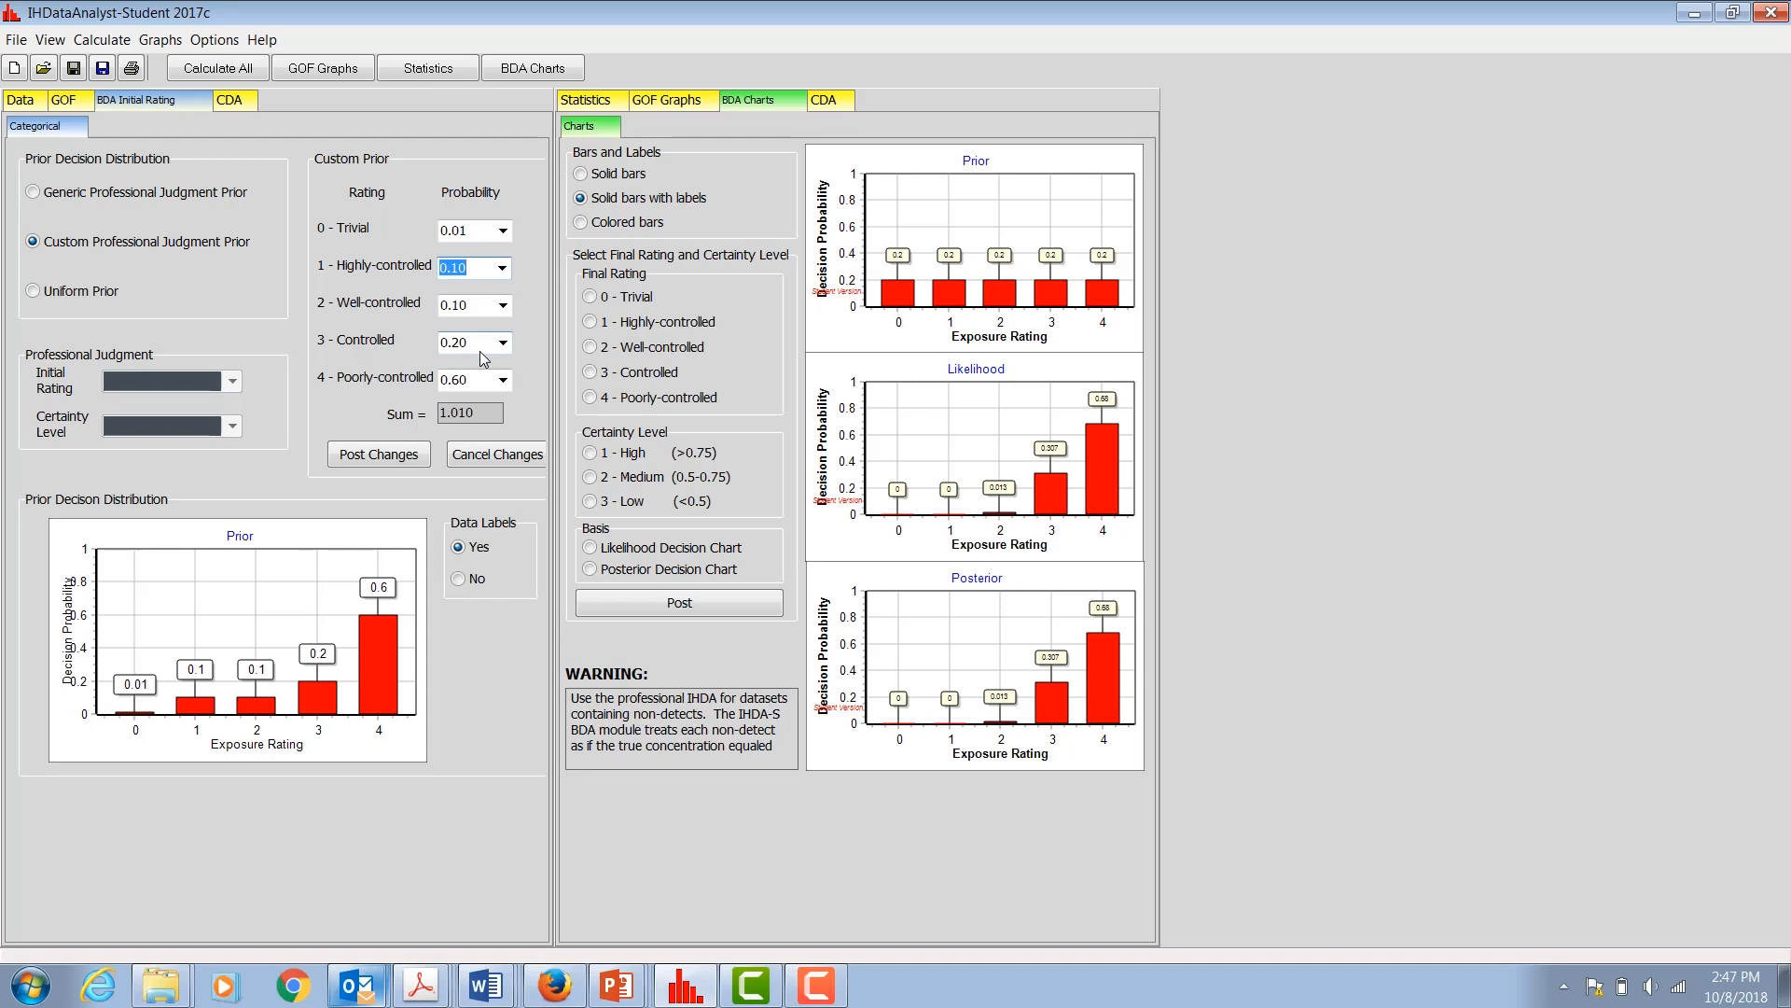
left_click(502, 233)
left_click(502, 233)
left_click(502, 268)
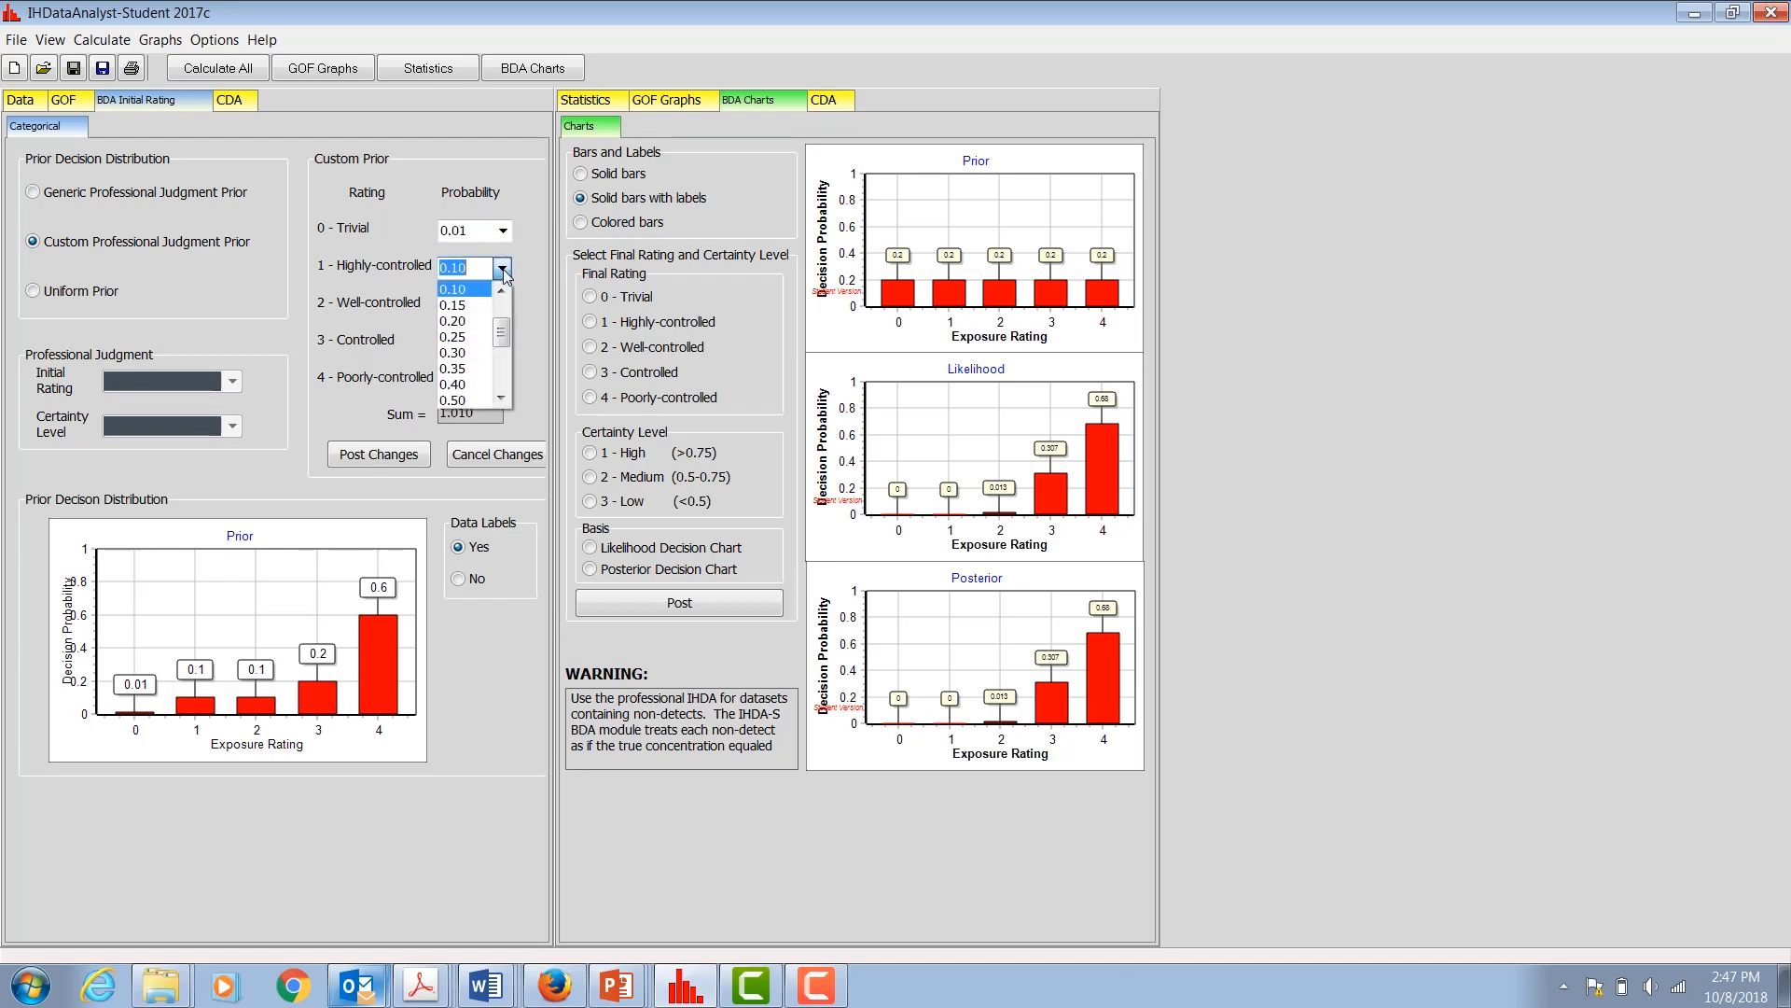
type(".09")
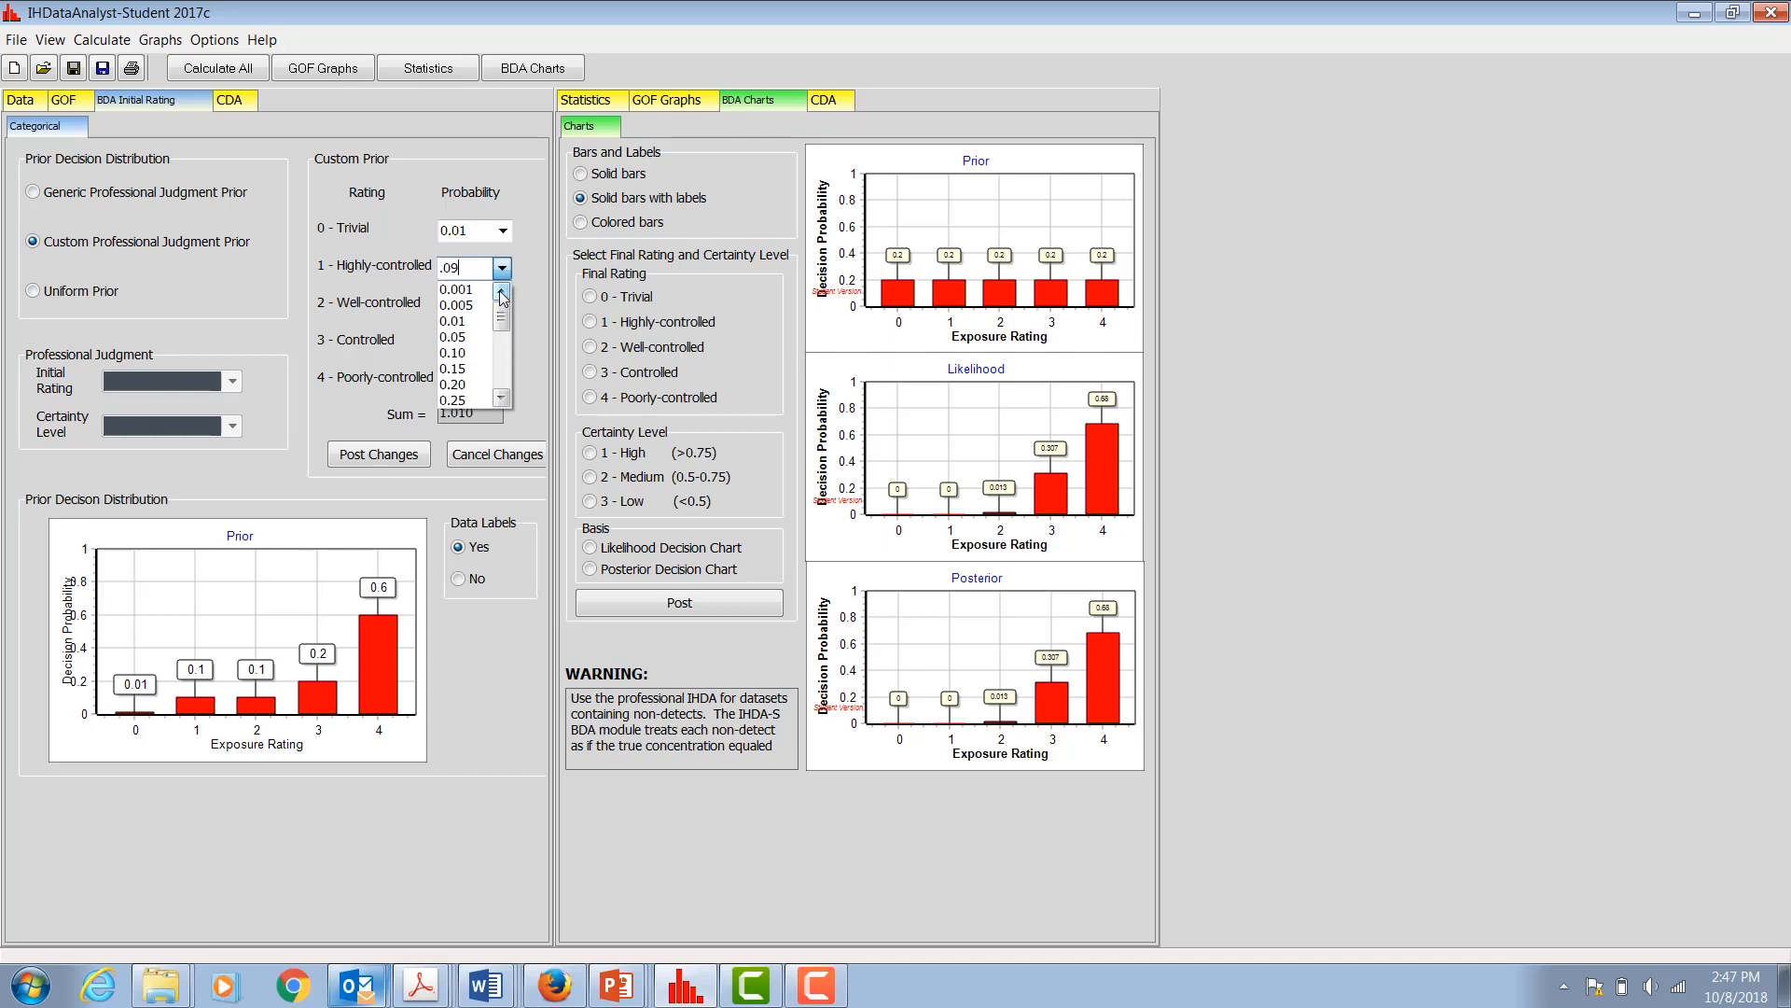
key("Return")
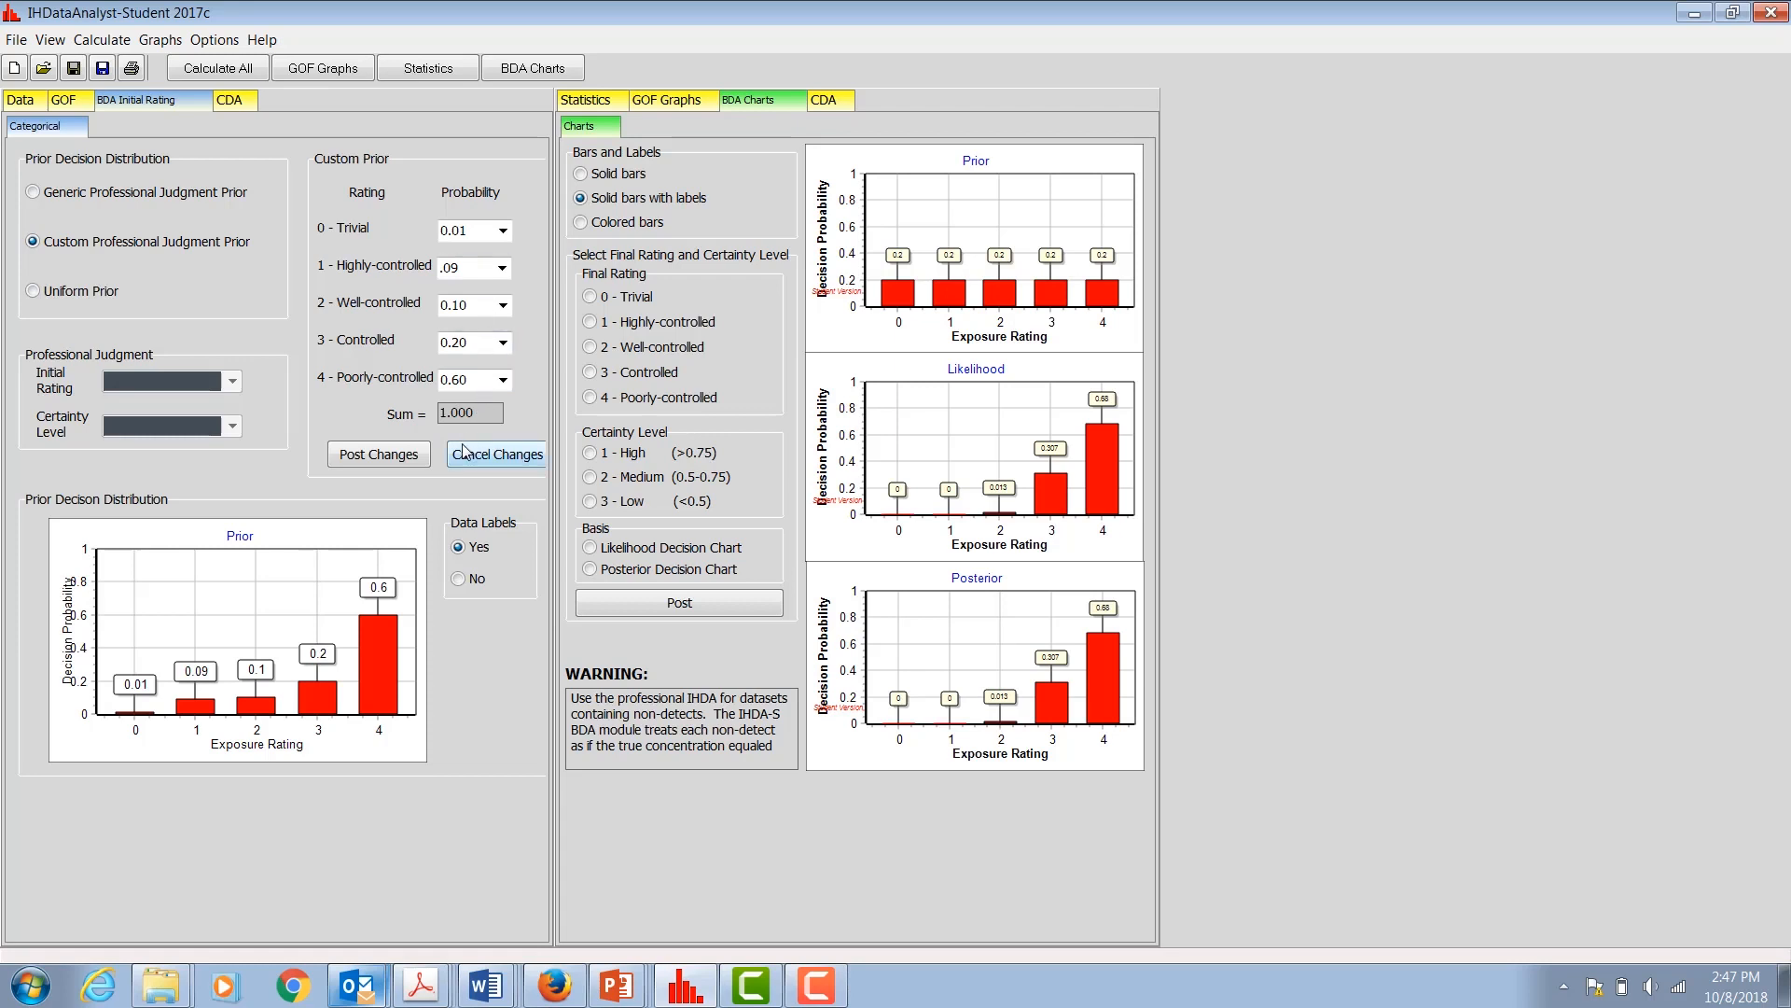
- Post the custom prior changes and recalculate all analyses
left_click(402, 458)
left_click(220, 73)
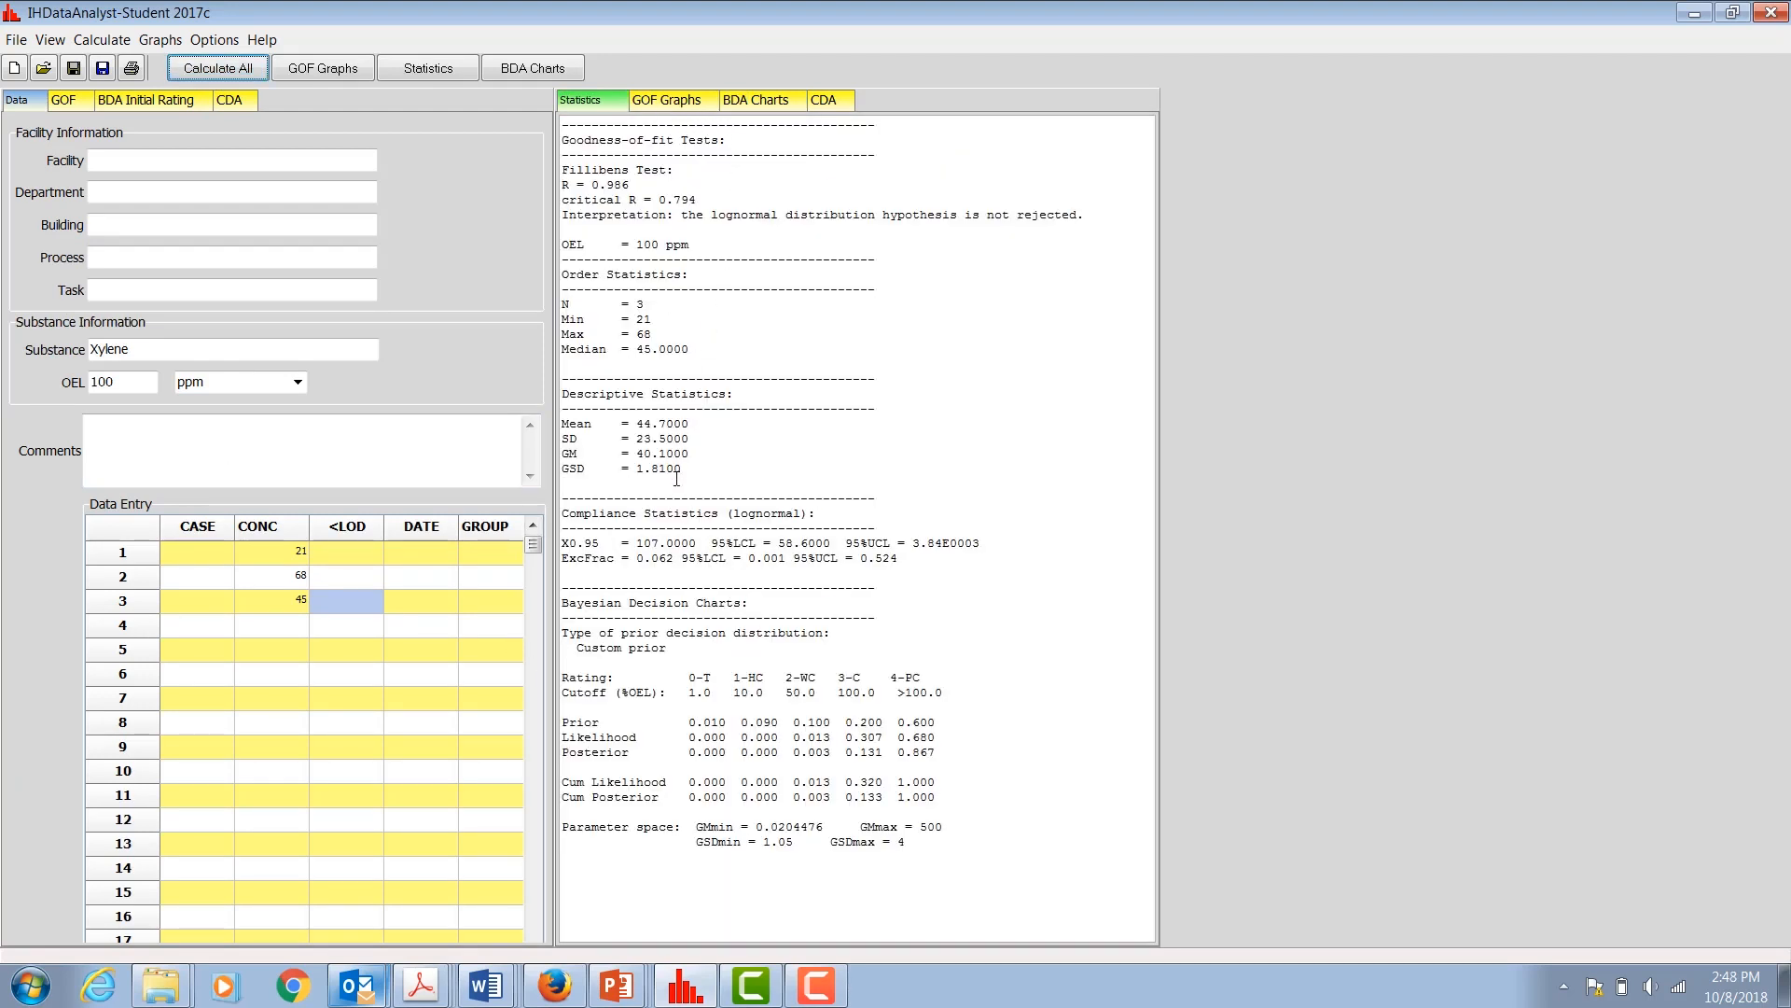
- View the goodness-of-fit graphs and the Bayesian decision charts for the custom prior
left_click(660, 100)
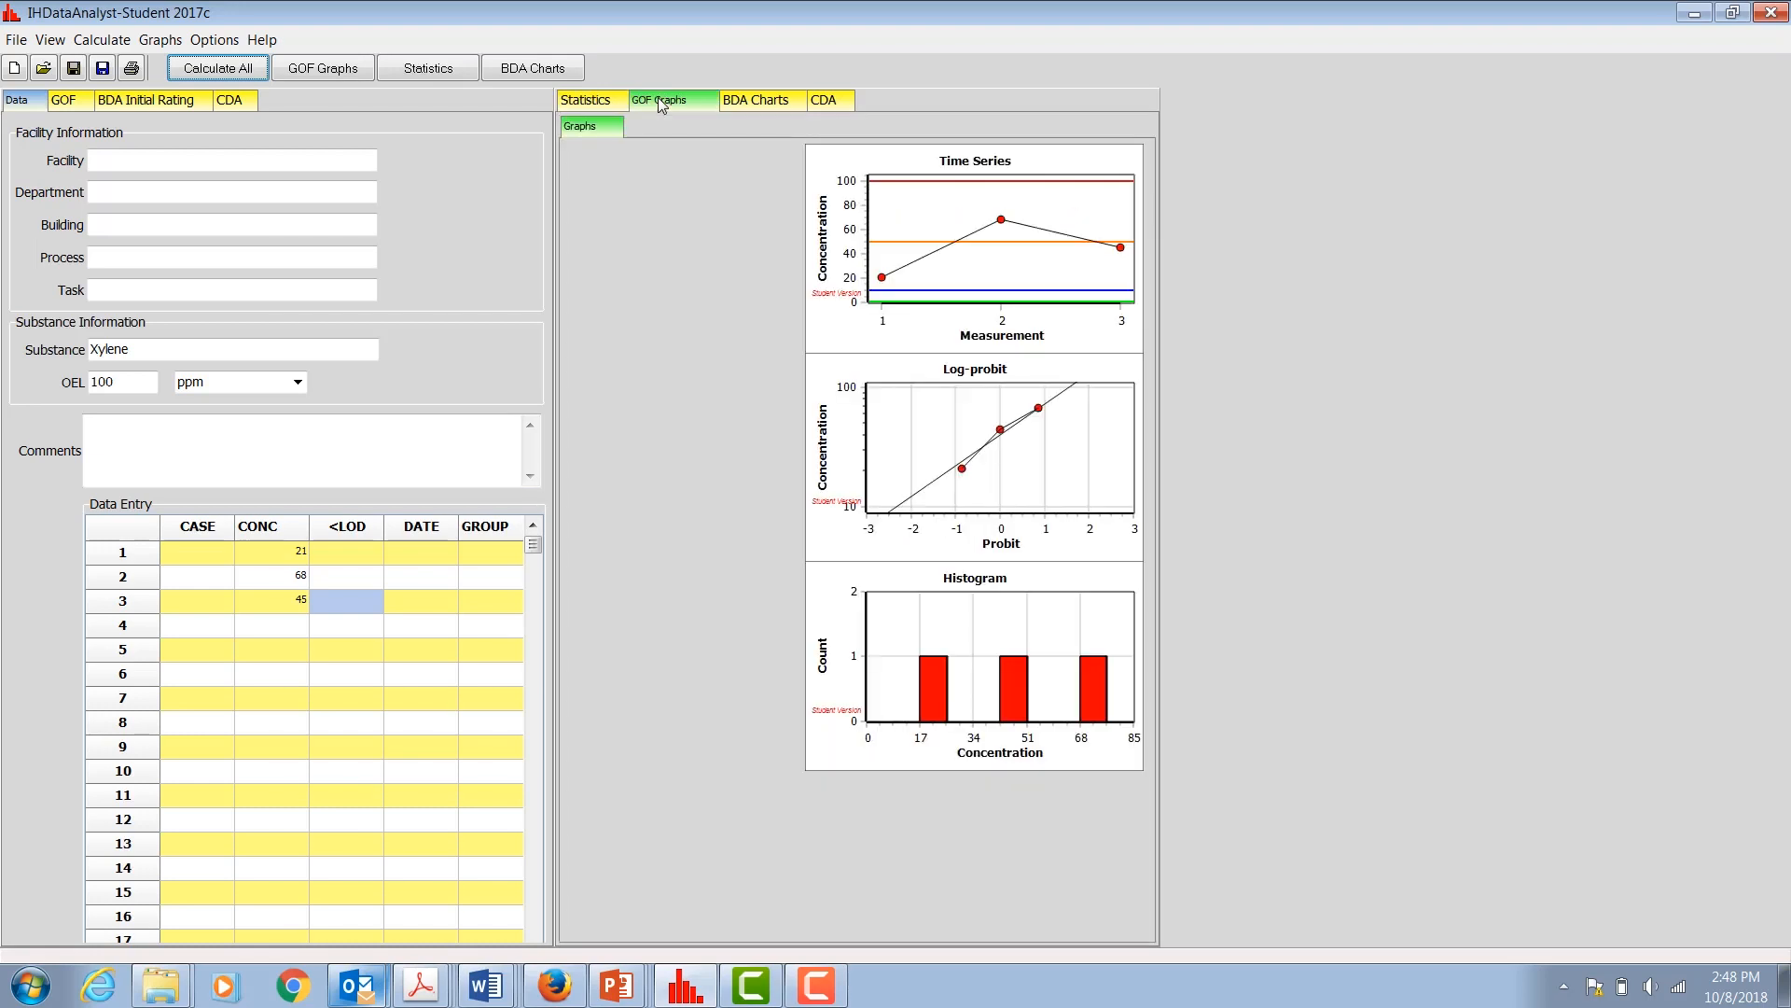
left_click(760, 101)
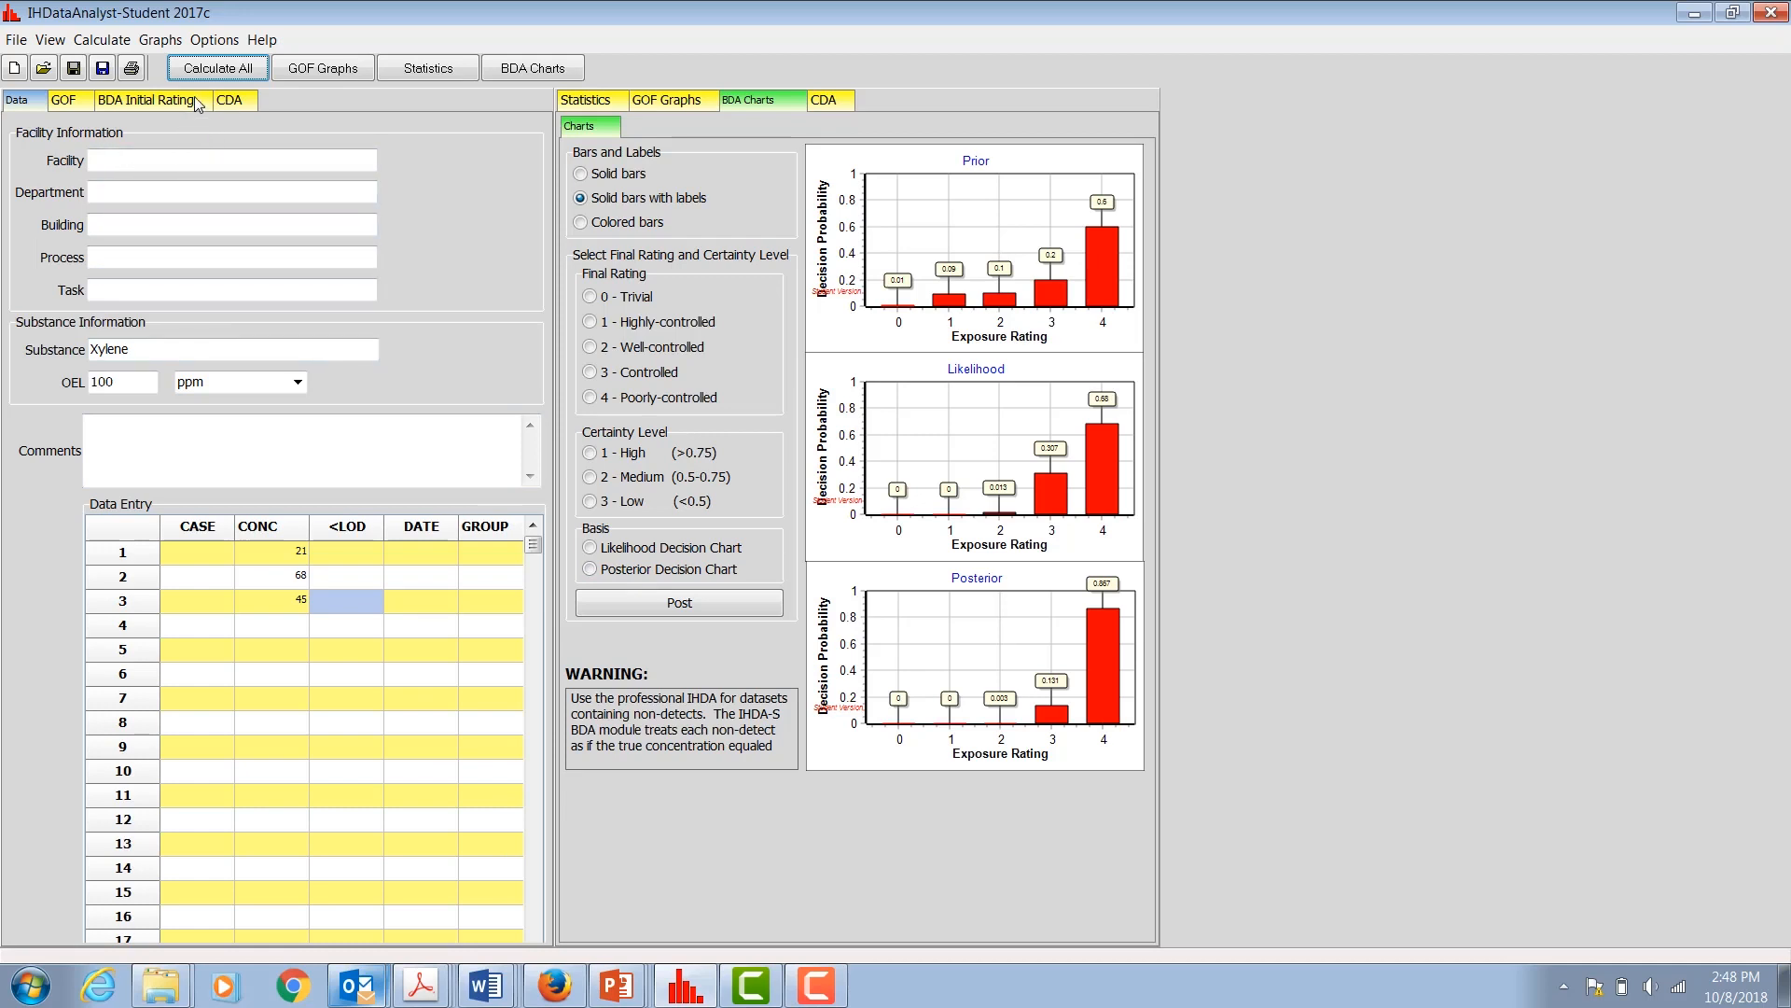
- Open the Bayesian Decision Analysis options and browse the available maximum GSD choices in the parameter space boundaries
left_click(220, 43)
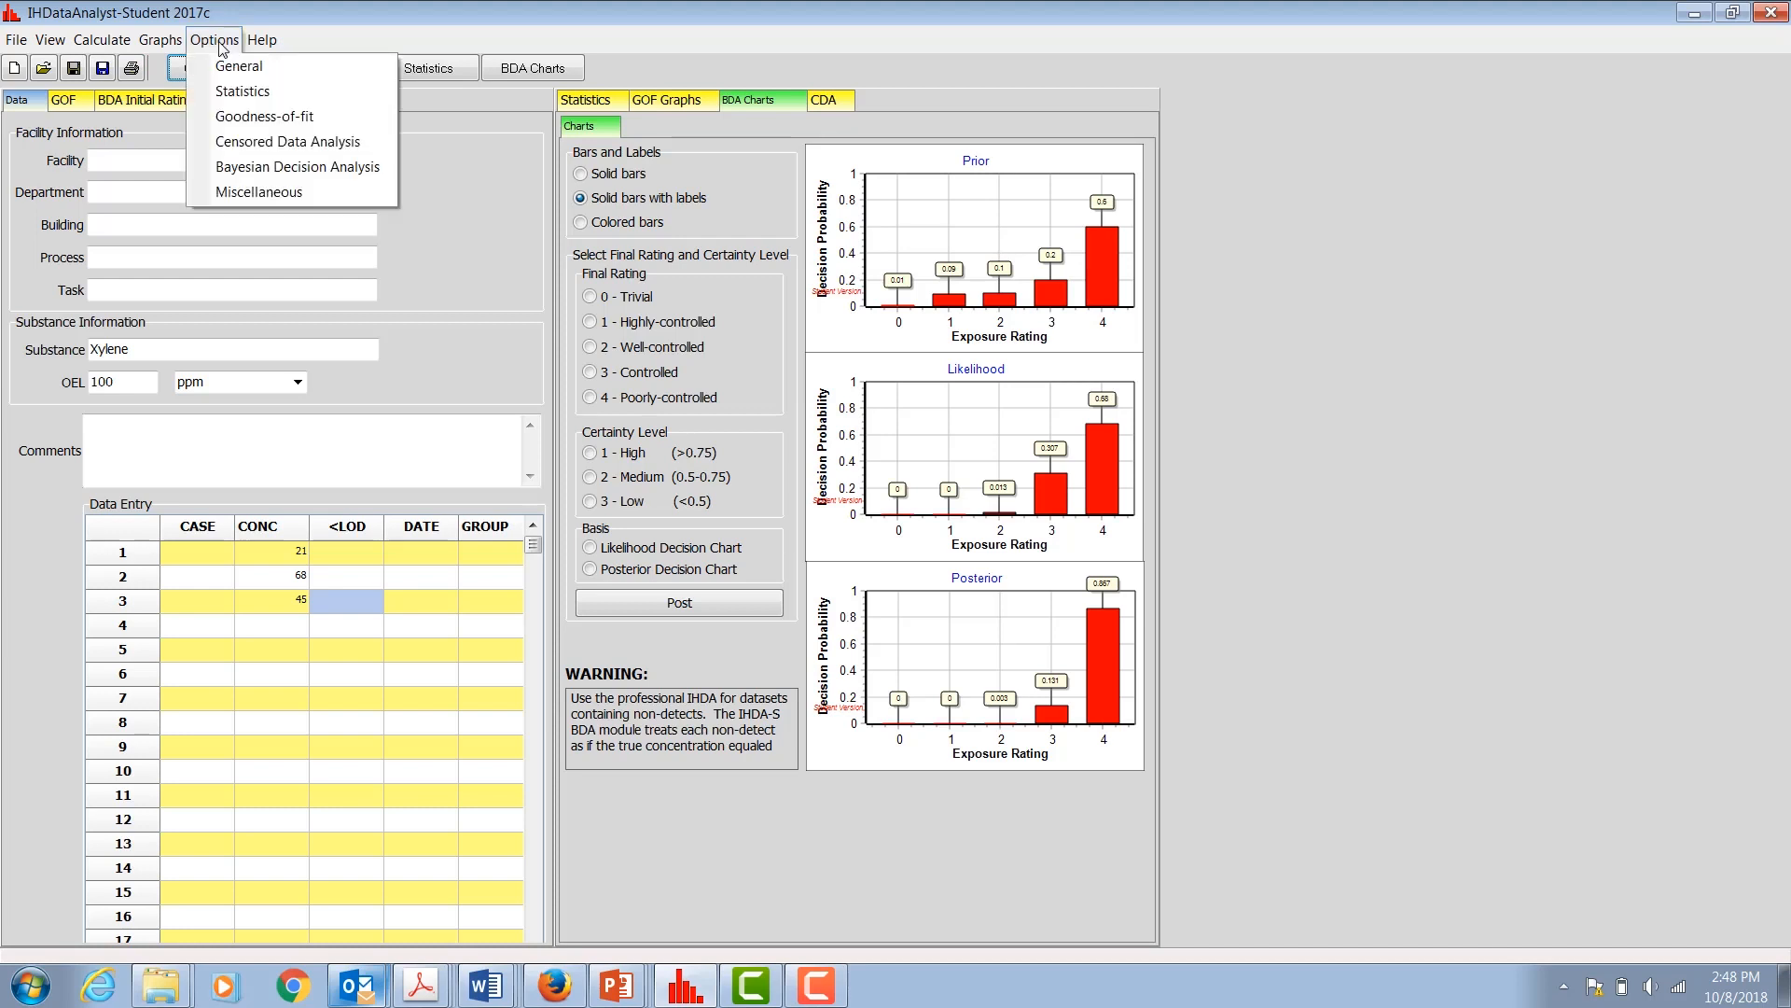
left_click(242, 168)
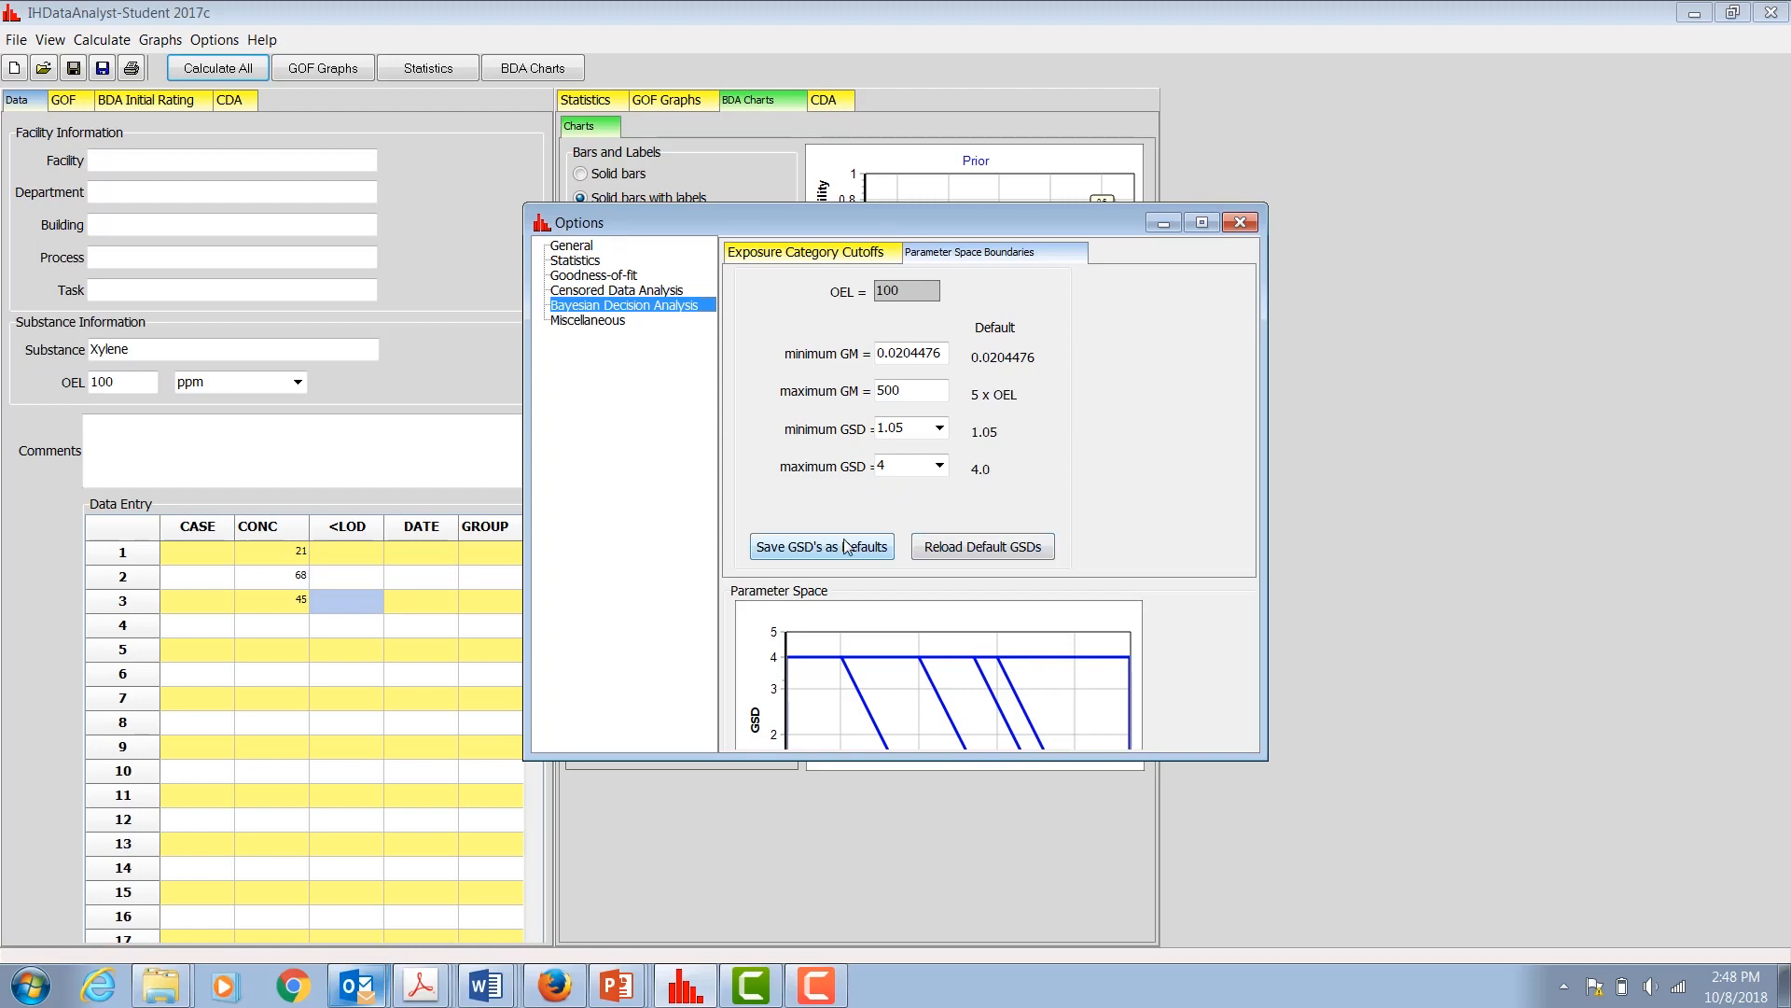
left_click(940, 465)
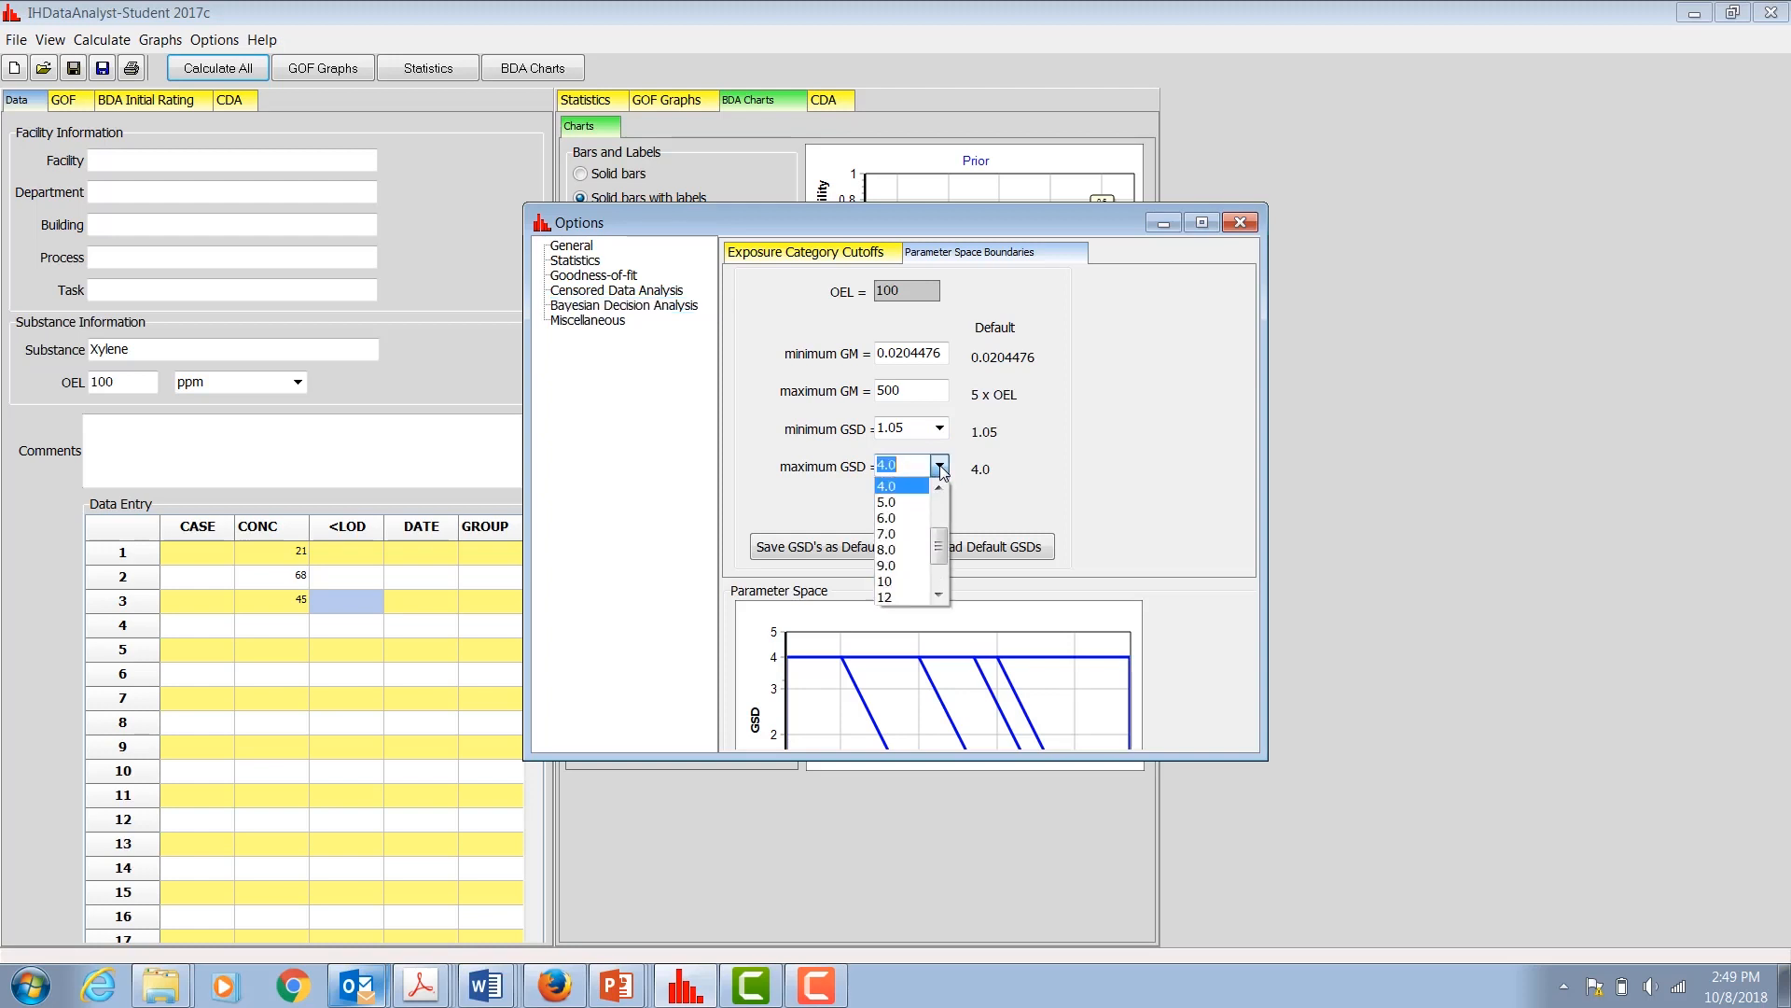
left_click_drag(940, 543, 943, 566)
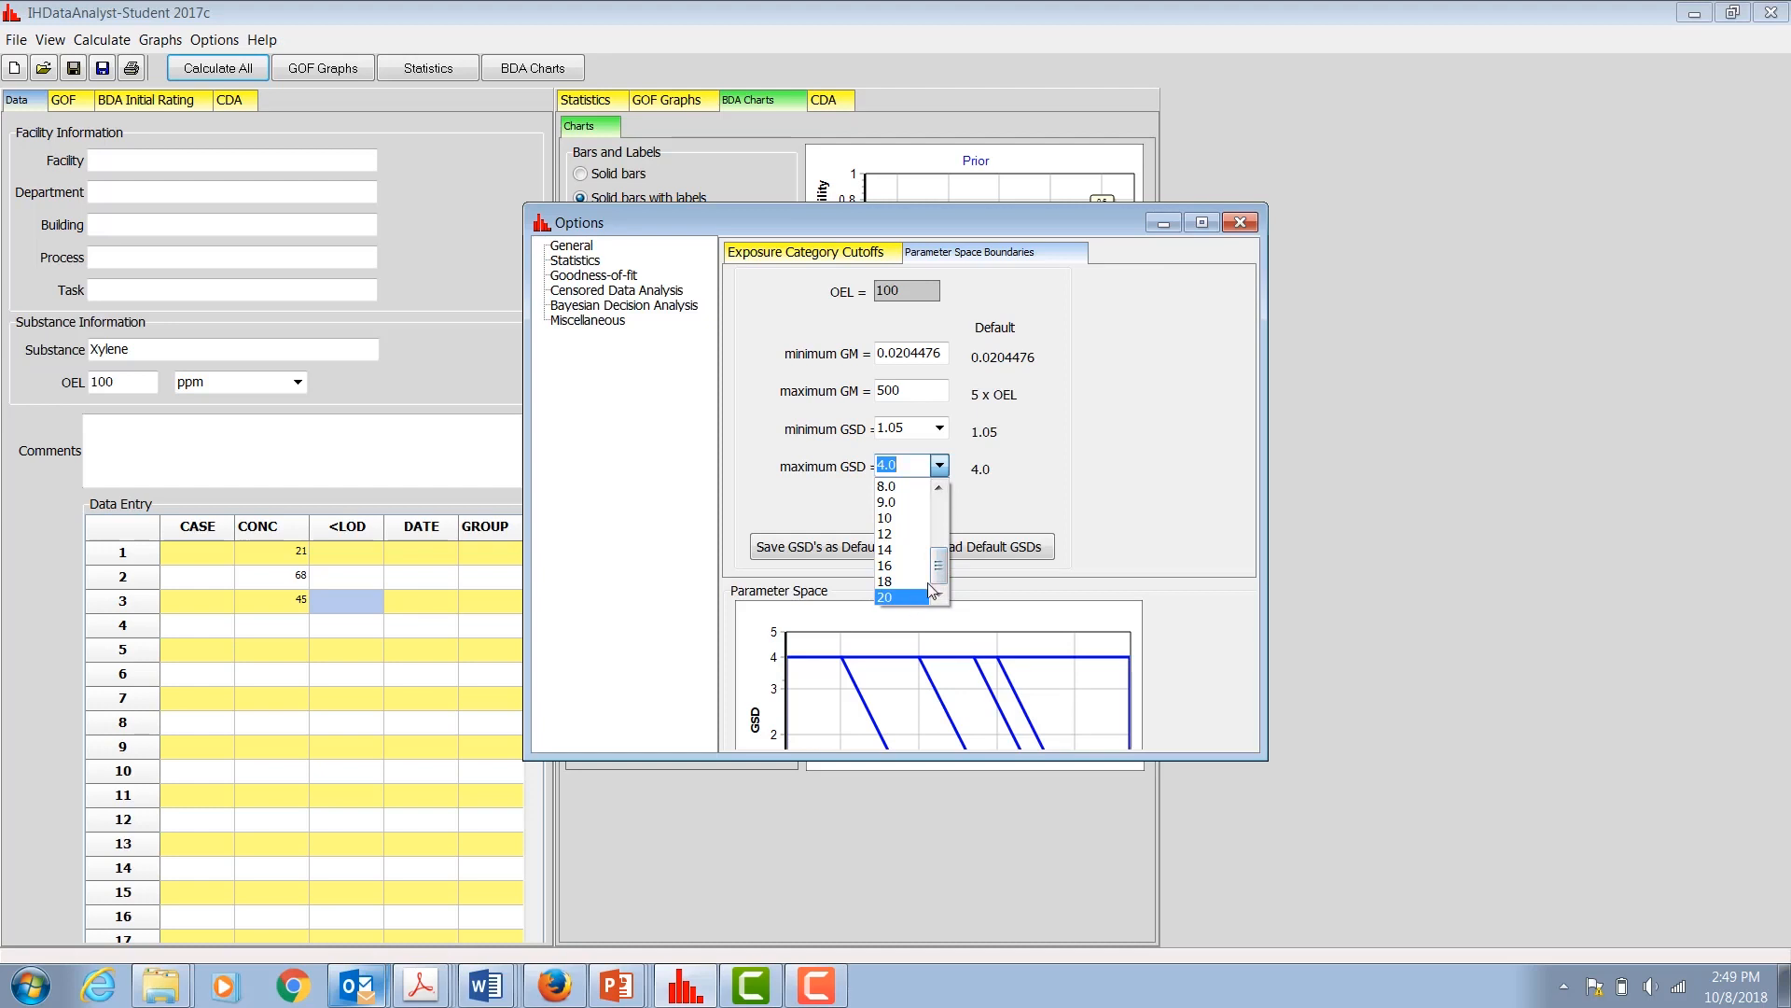
left_click_drag(942, 567, 941, 511)
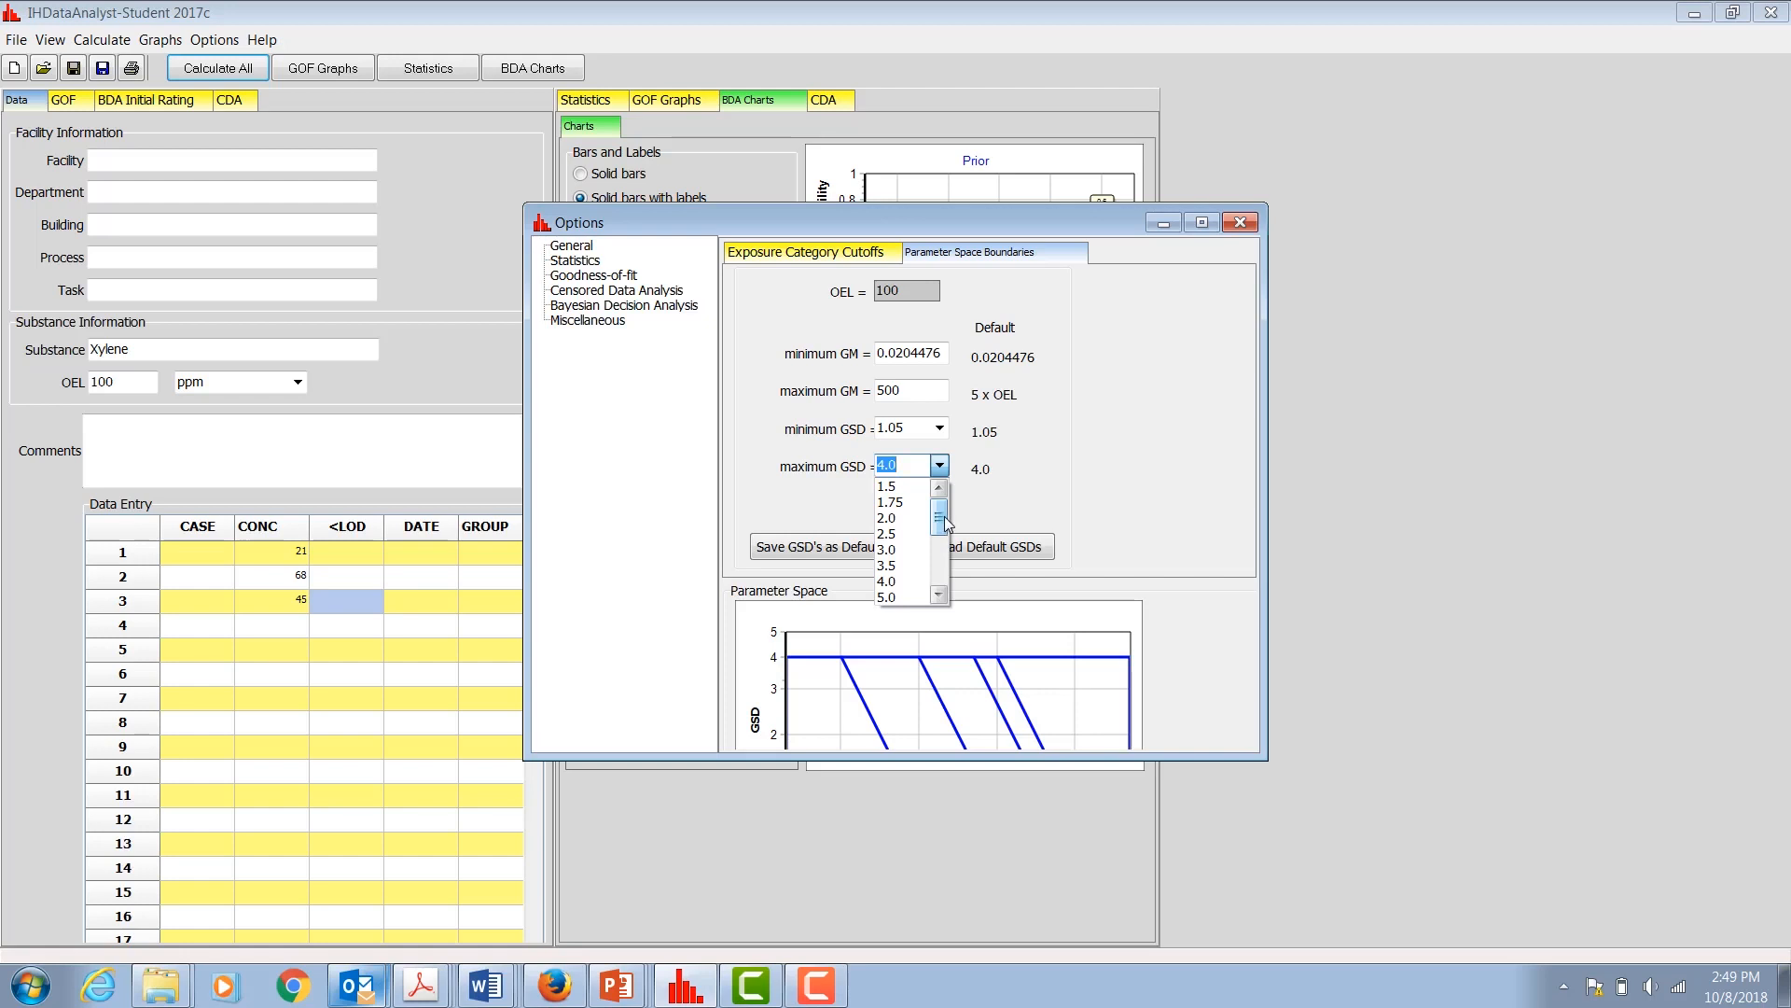
left_click(1052, 485)
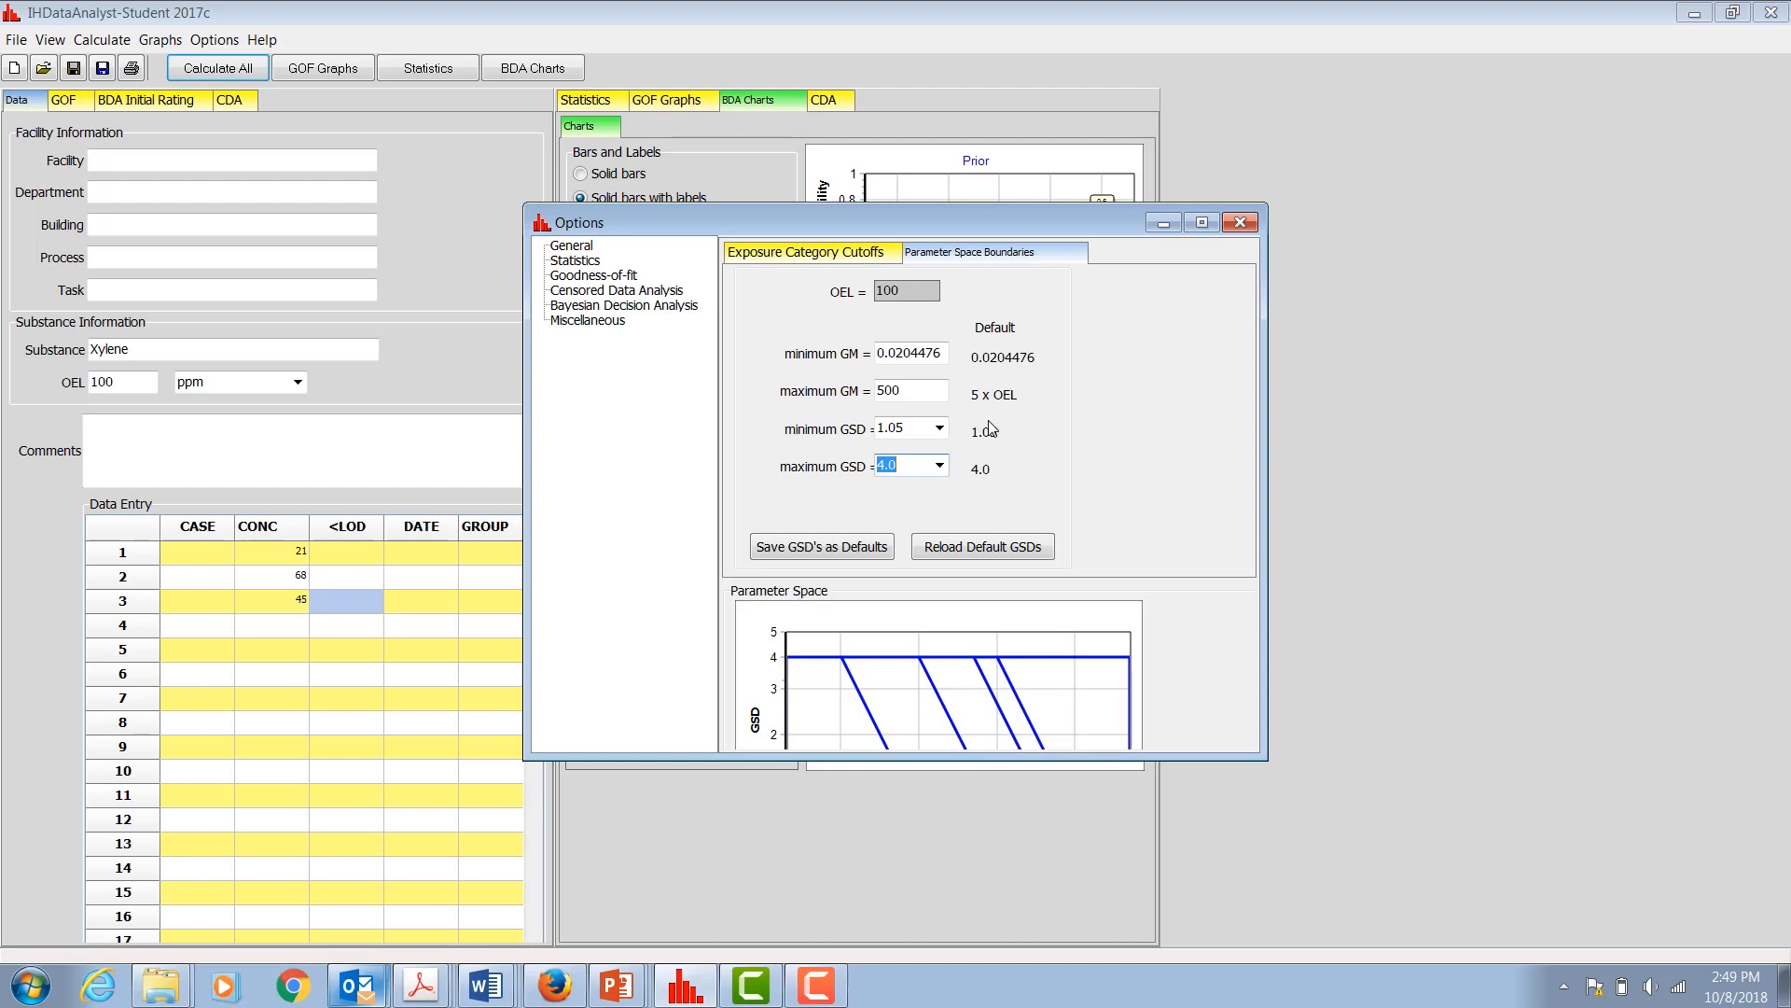
- Examine the exposure category cutoffs and decision statistic settings for the Bayesian decision analysis
left_click(921, 253)
left_click(807, 255)
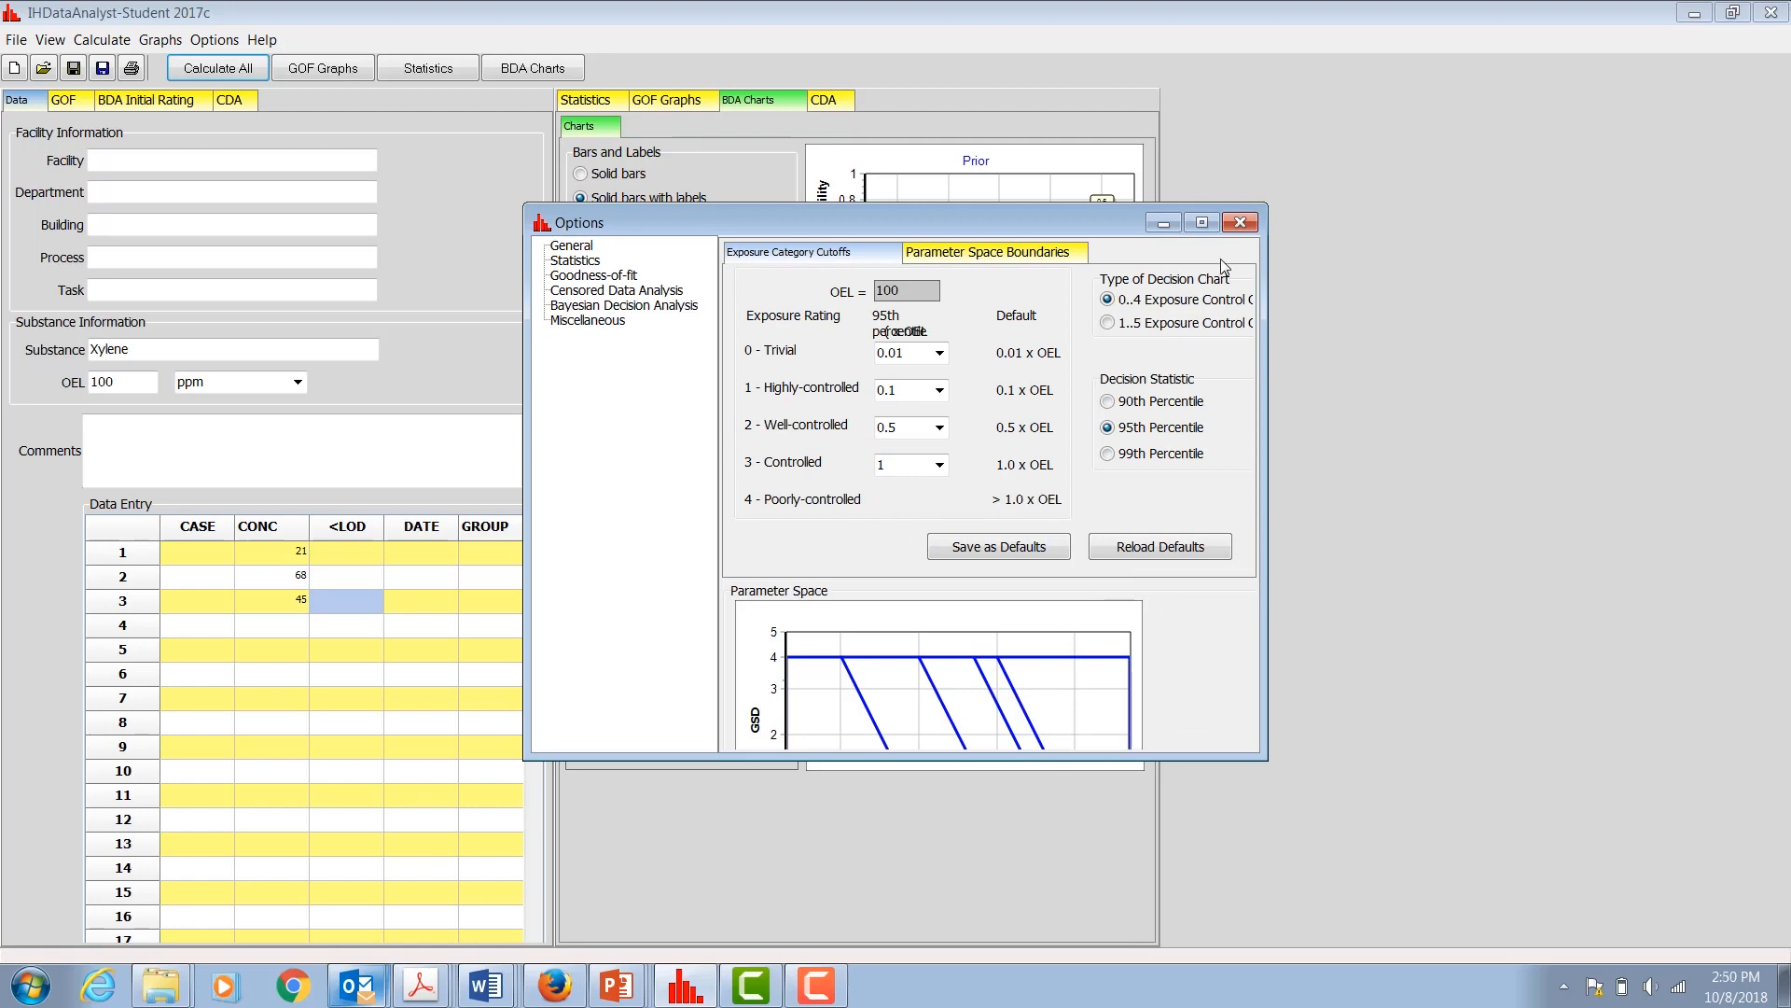
left_click(1204, 223)
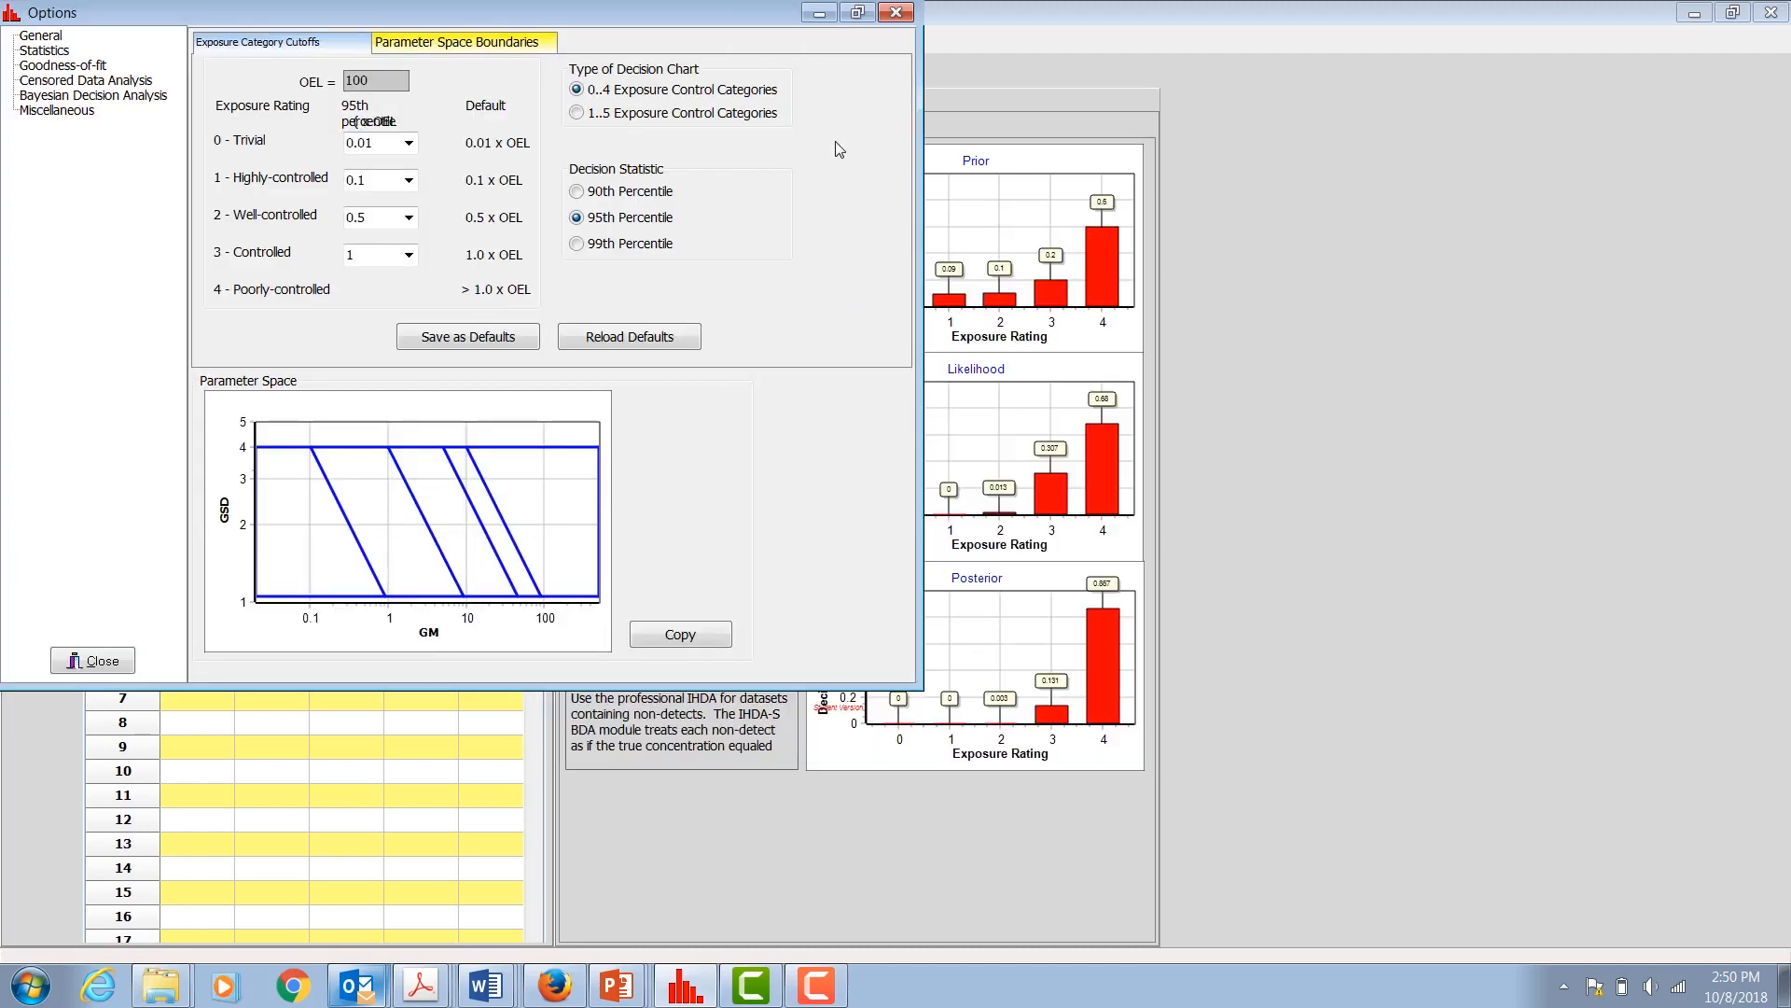
double_click(666, 18)
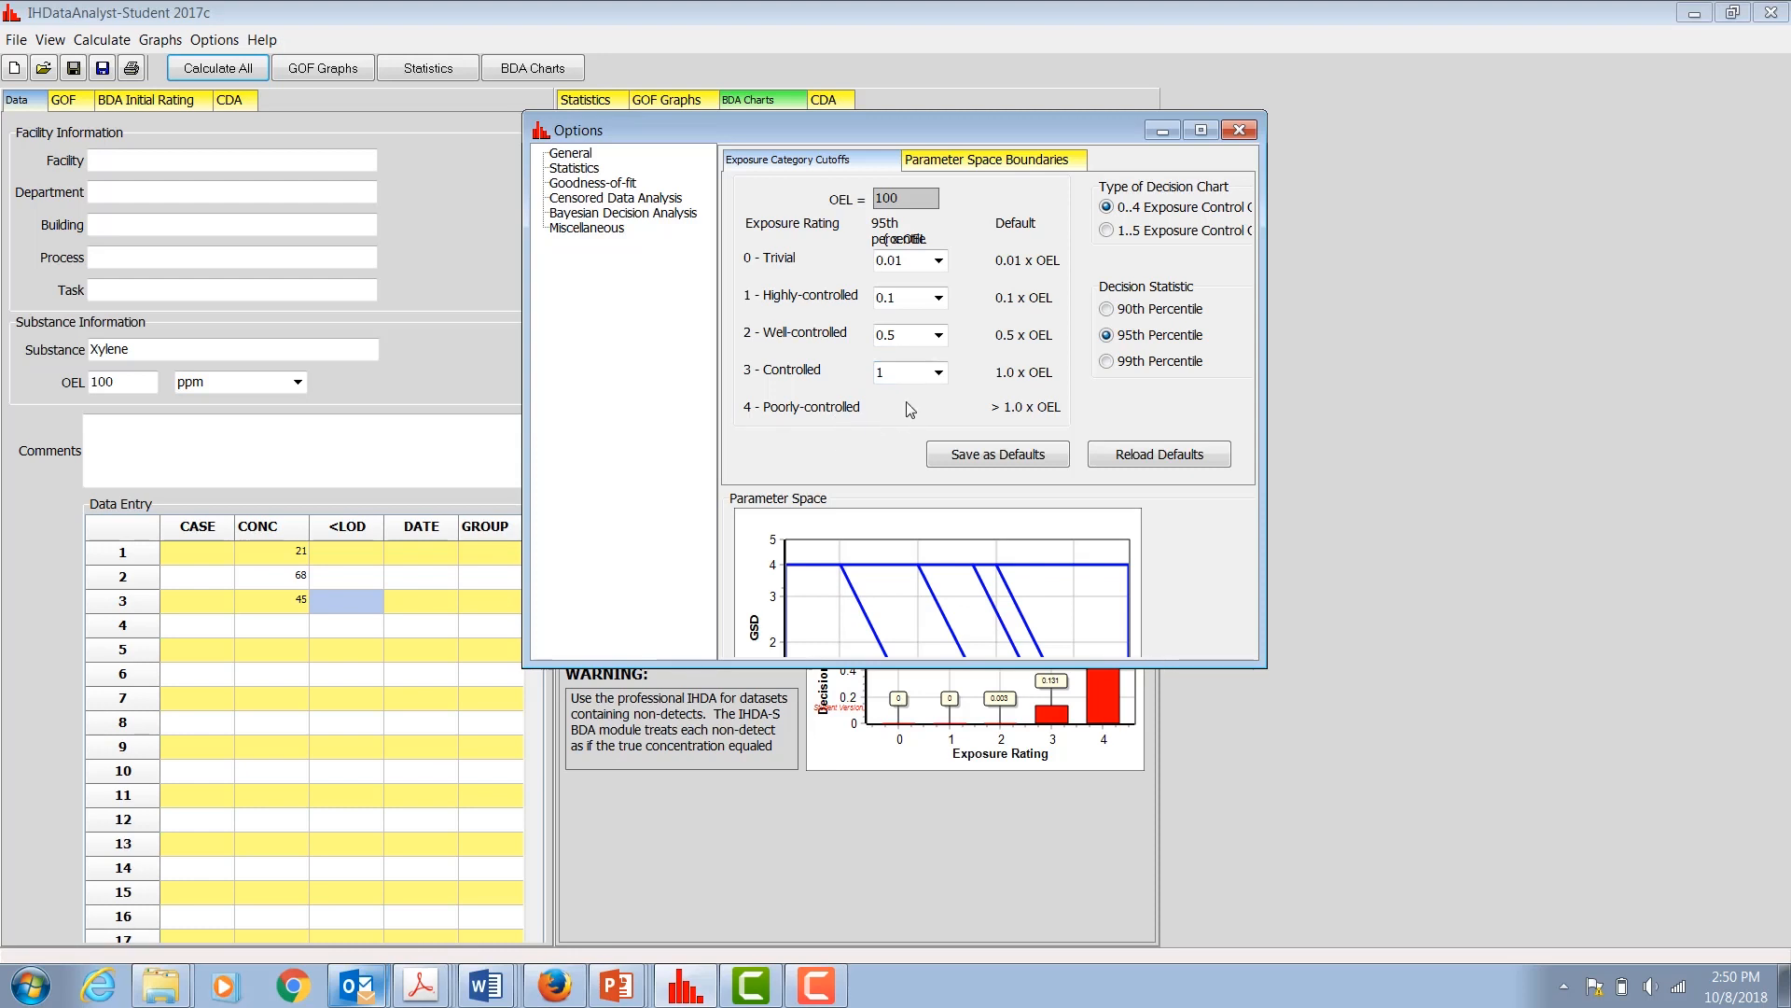
left_click(1200, 131)
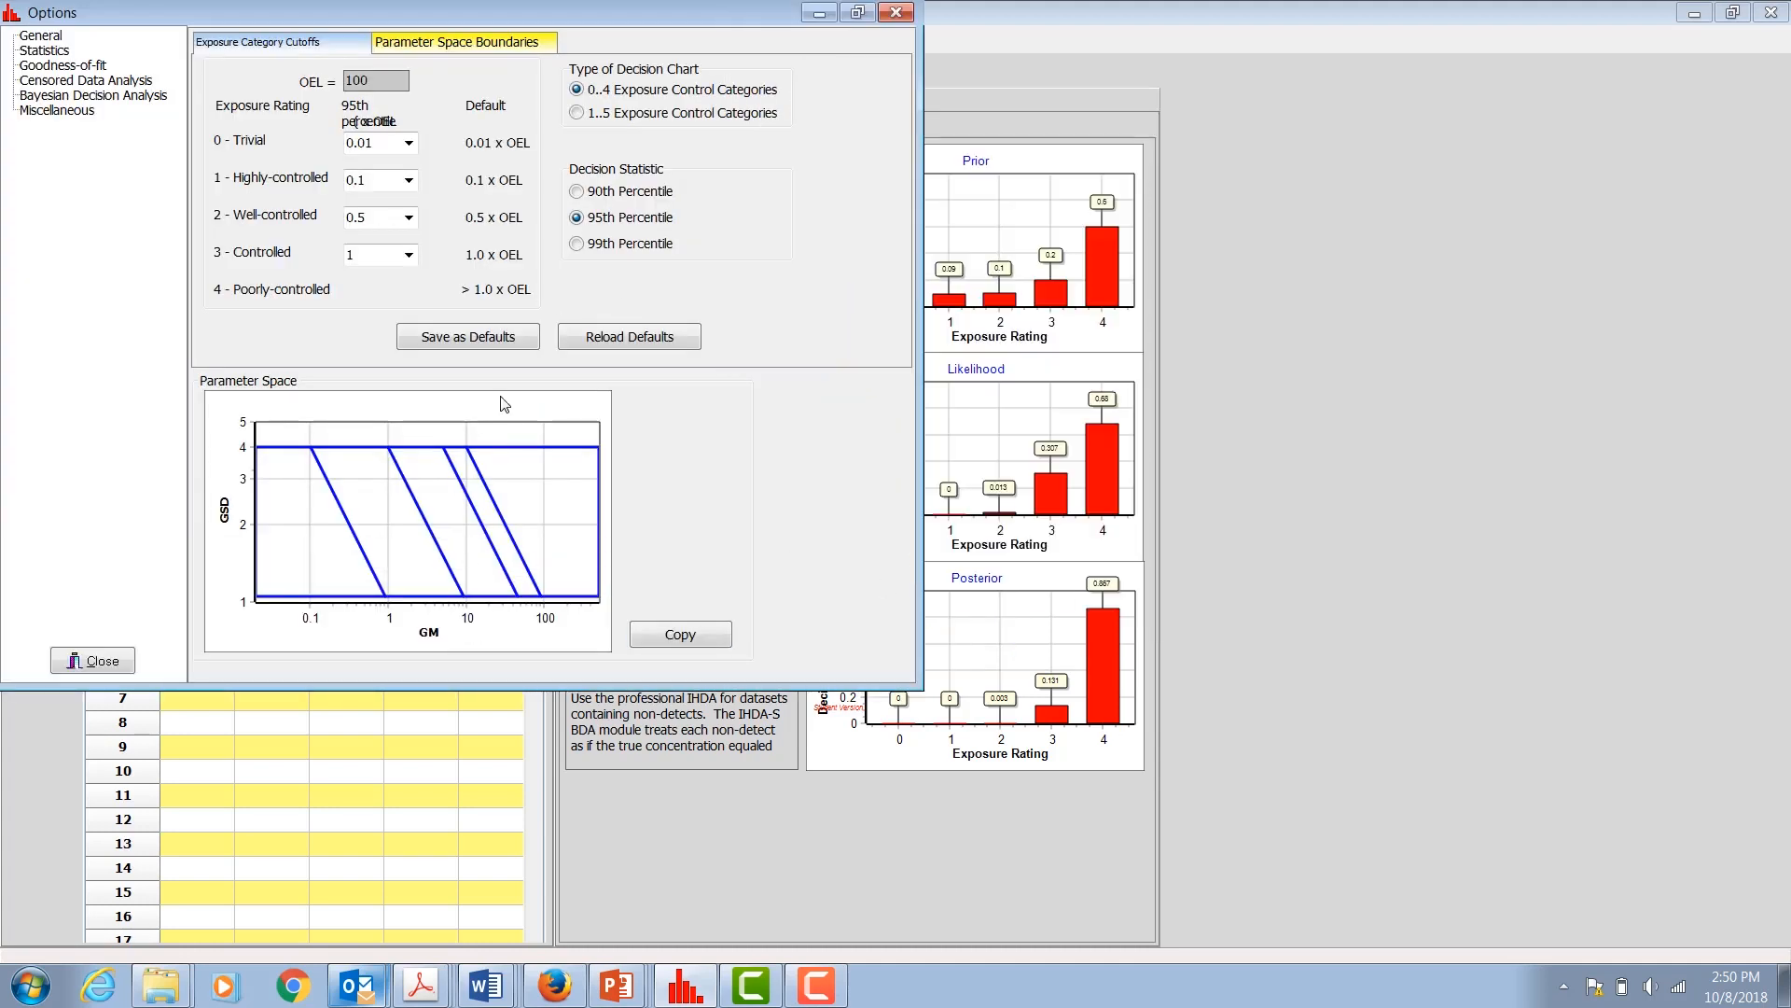
left_click(408, 143)
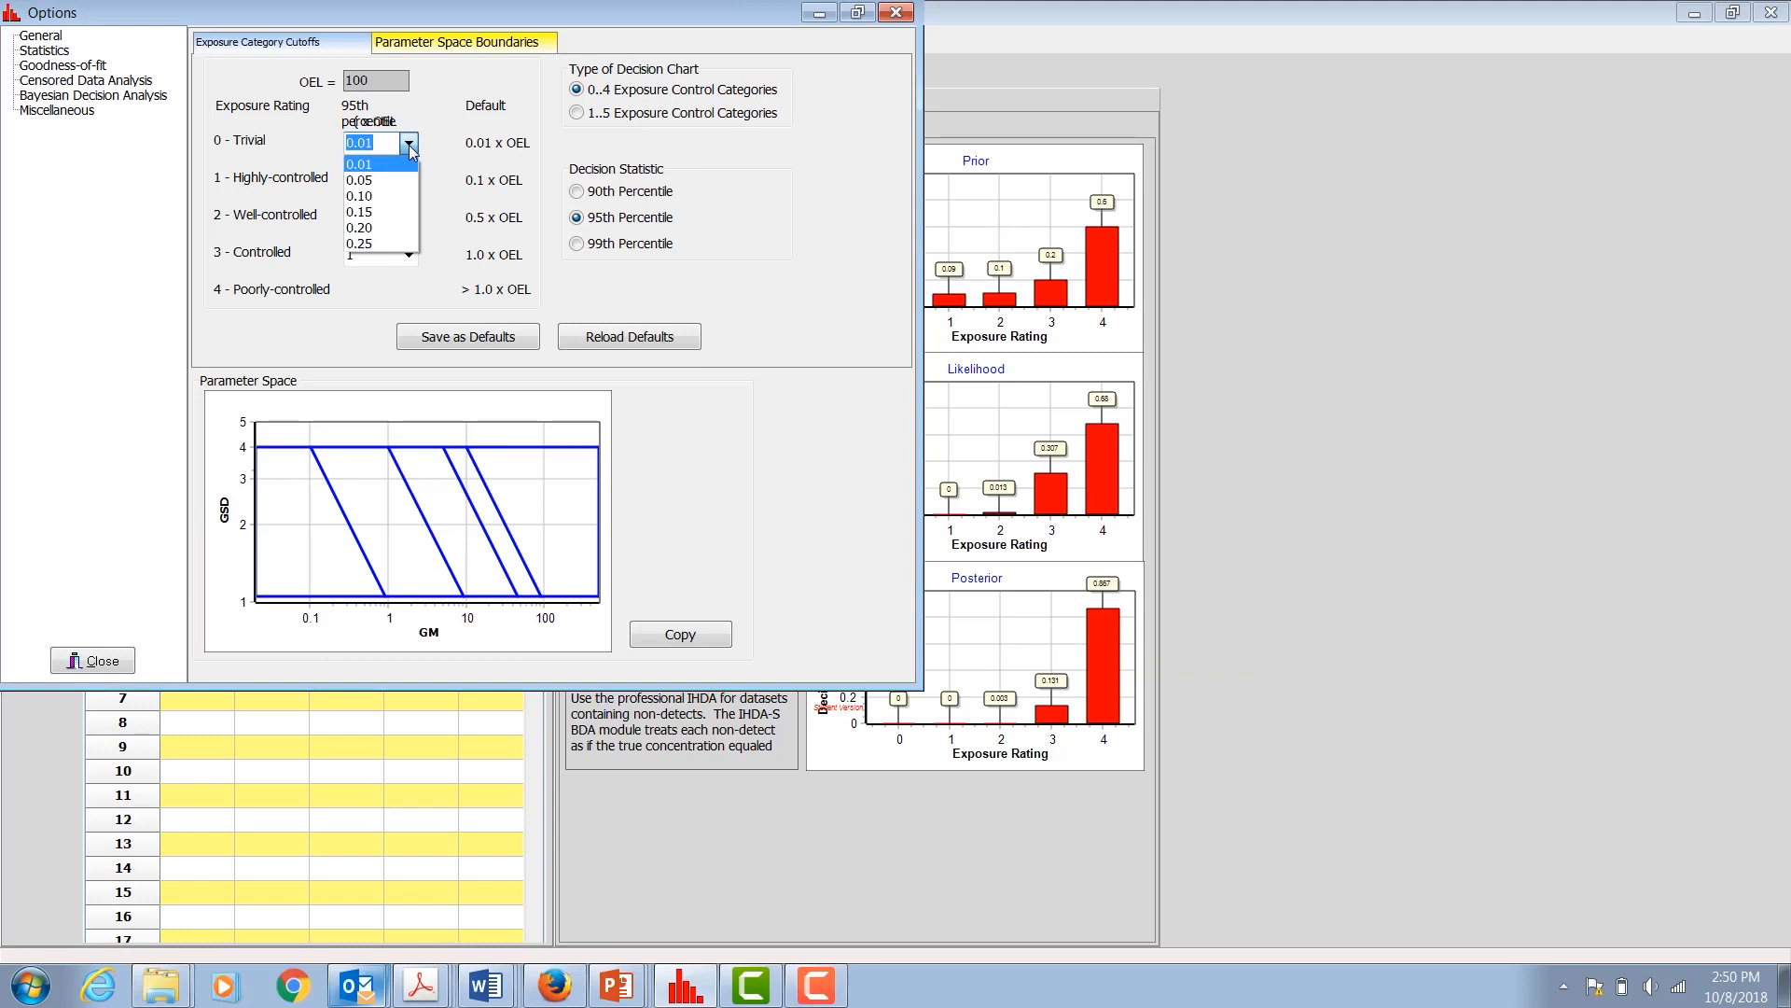
left_click(409, 144)
left_click(409, 180)
left_click(412, 181)
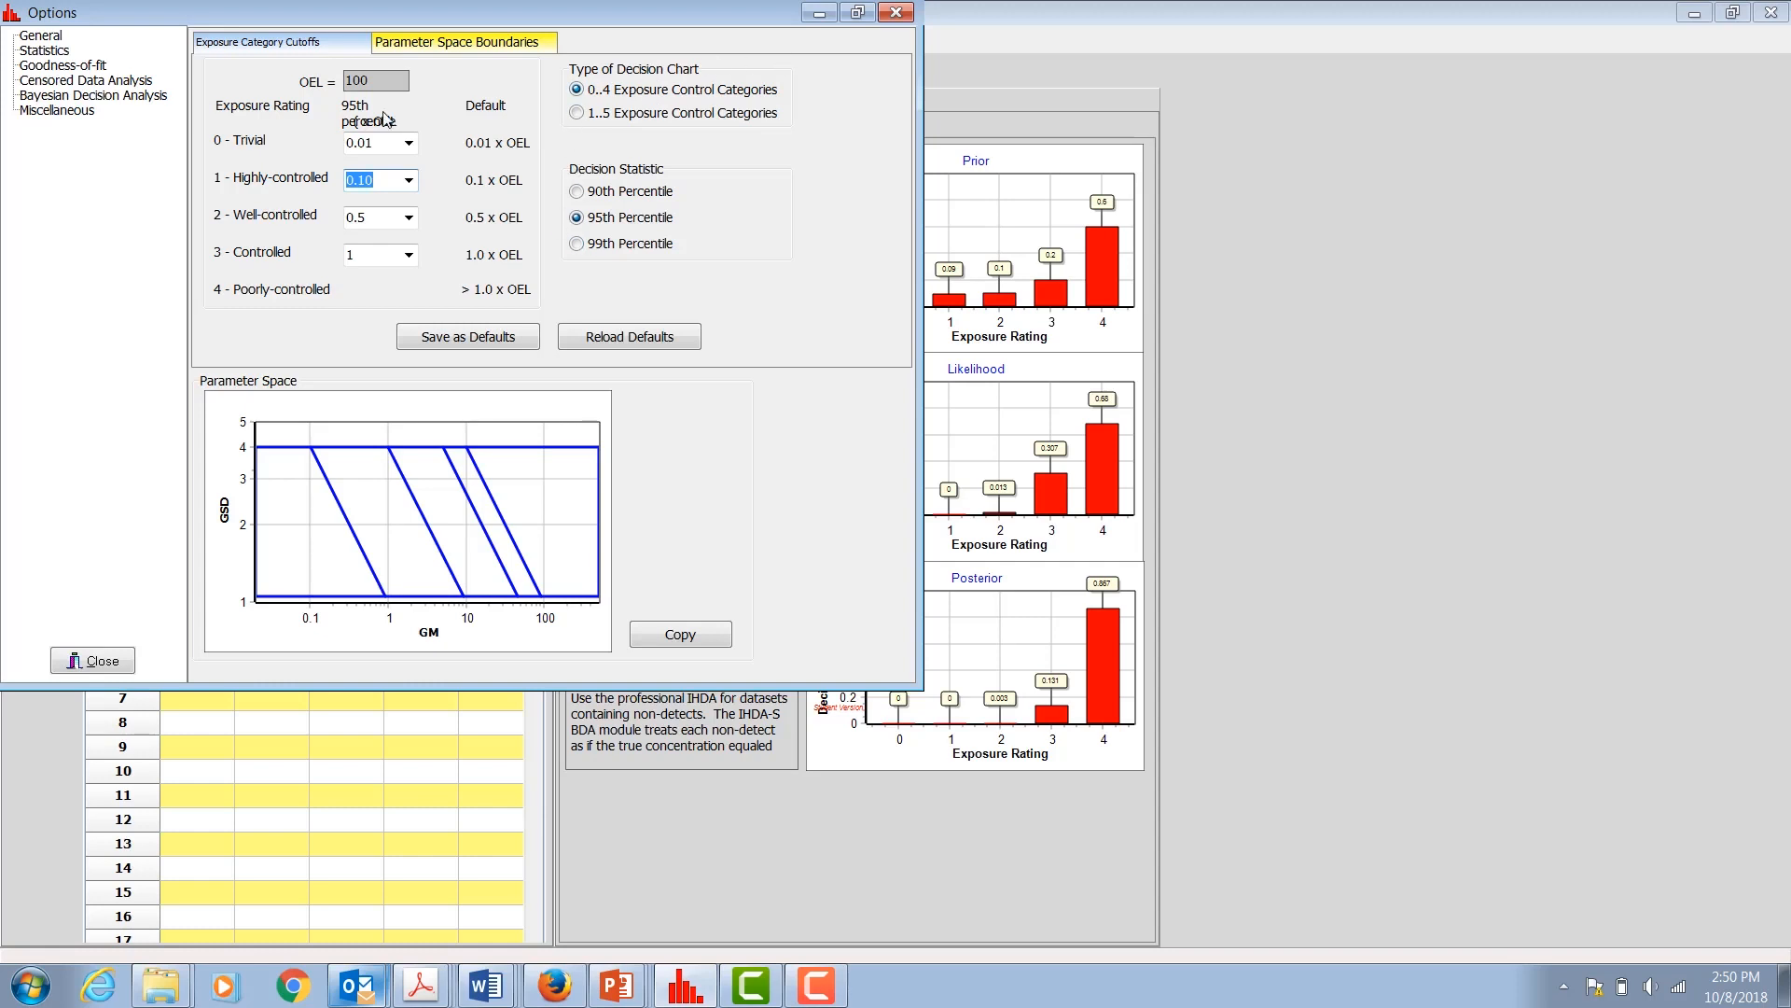
- Browse the Miscellaneous, General, Statistics, Goodness-of-fit and Censored Data Analysis option pages, then close the options
left_click(154, 99)
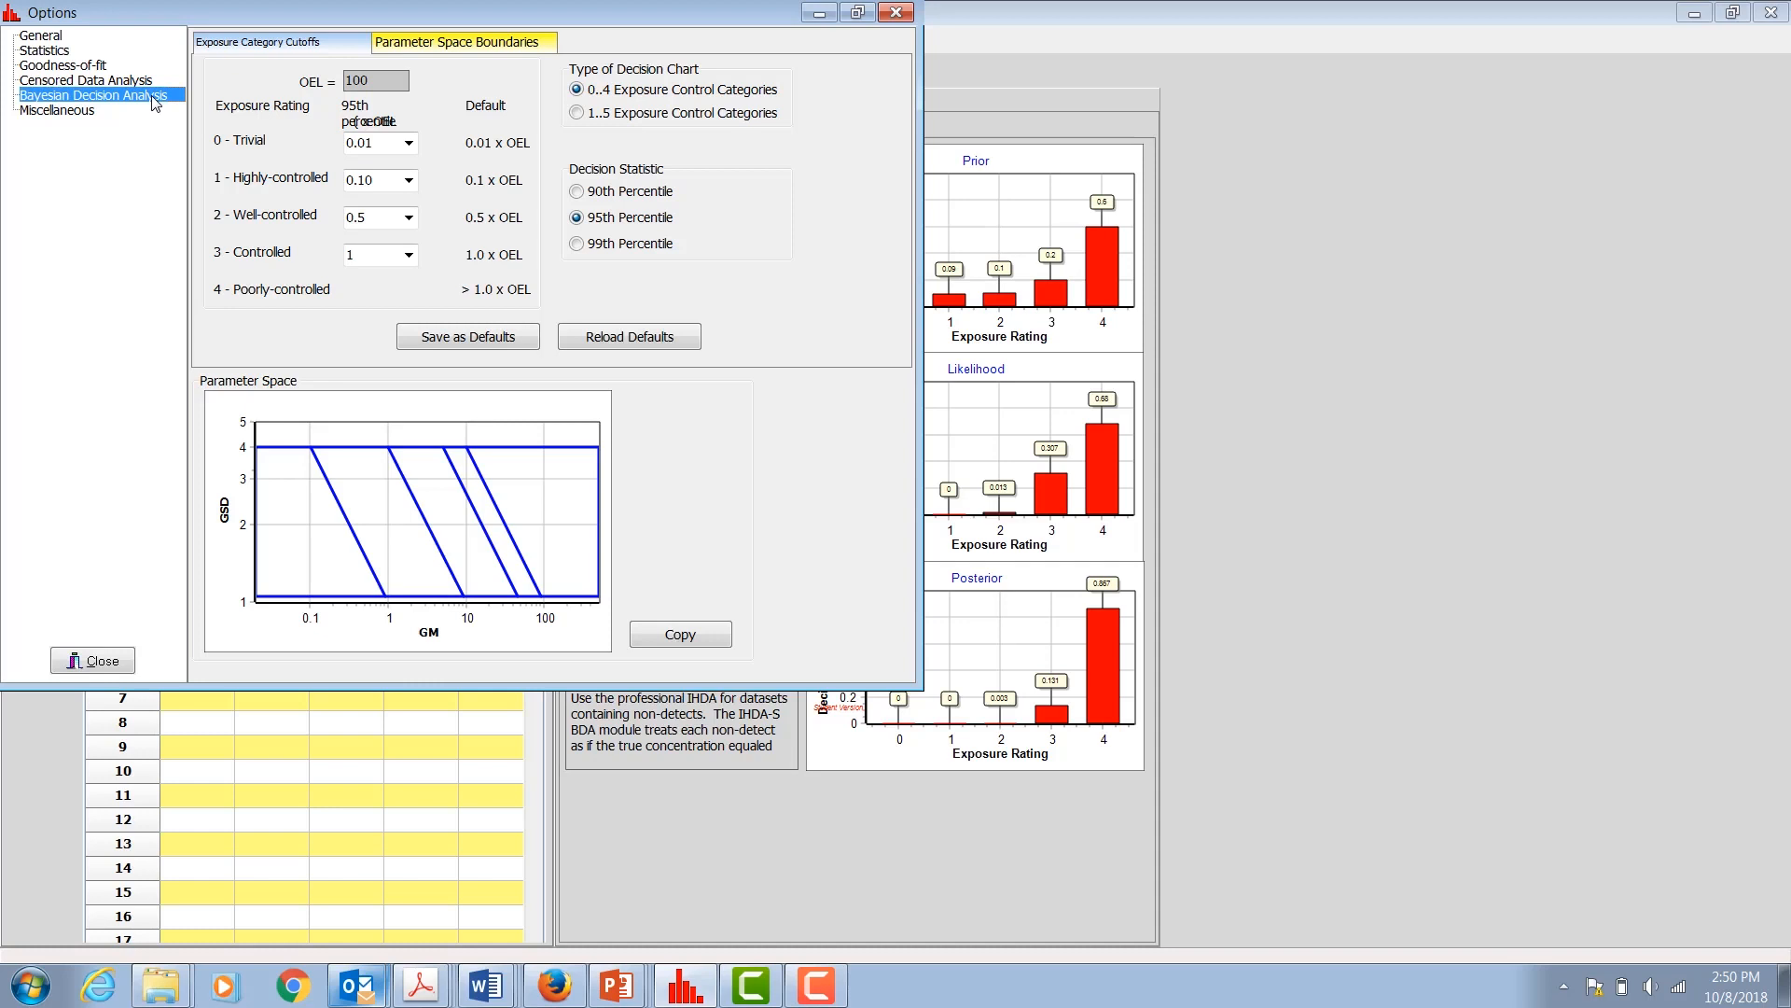
left_click(78, 112)
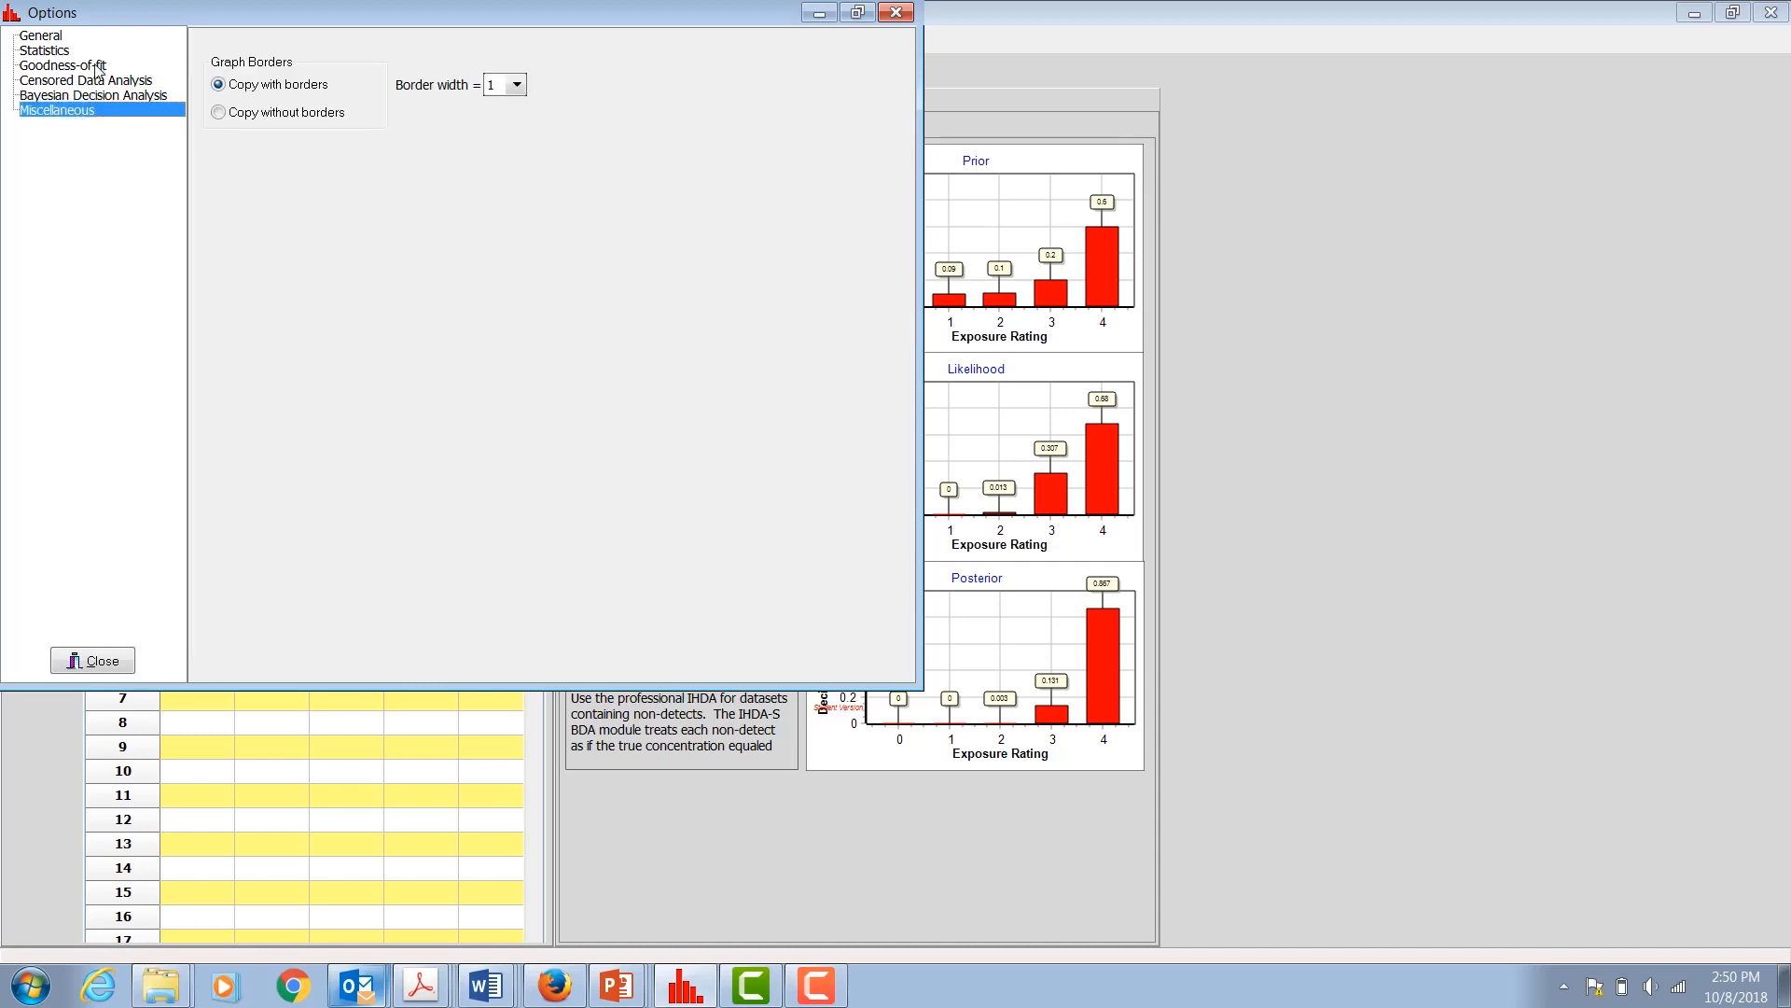
left_click(47, 36)
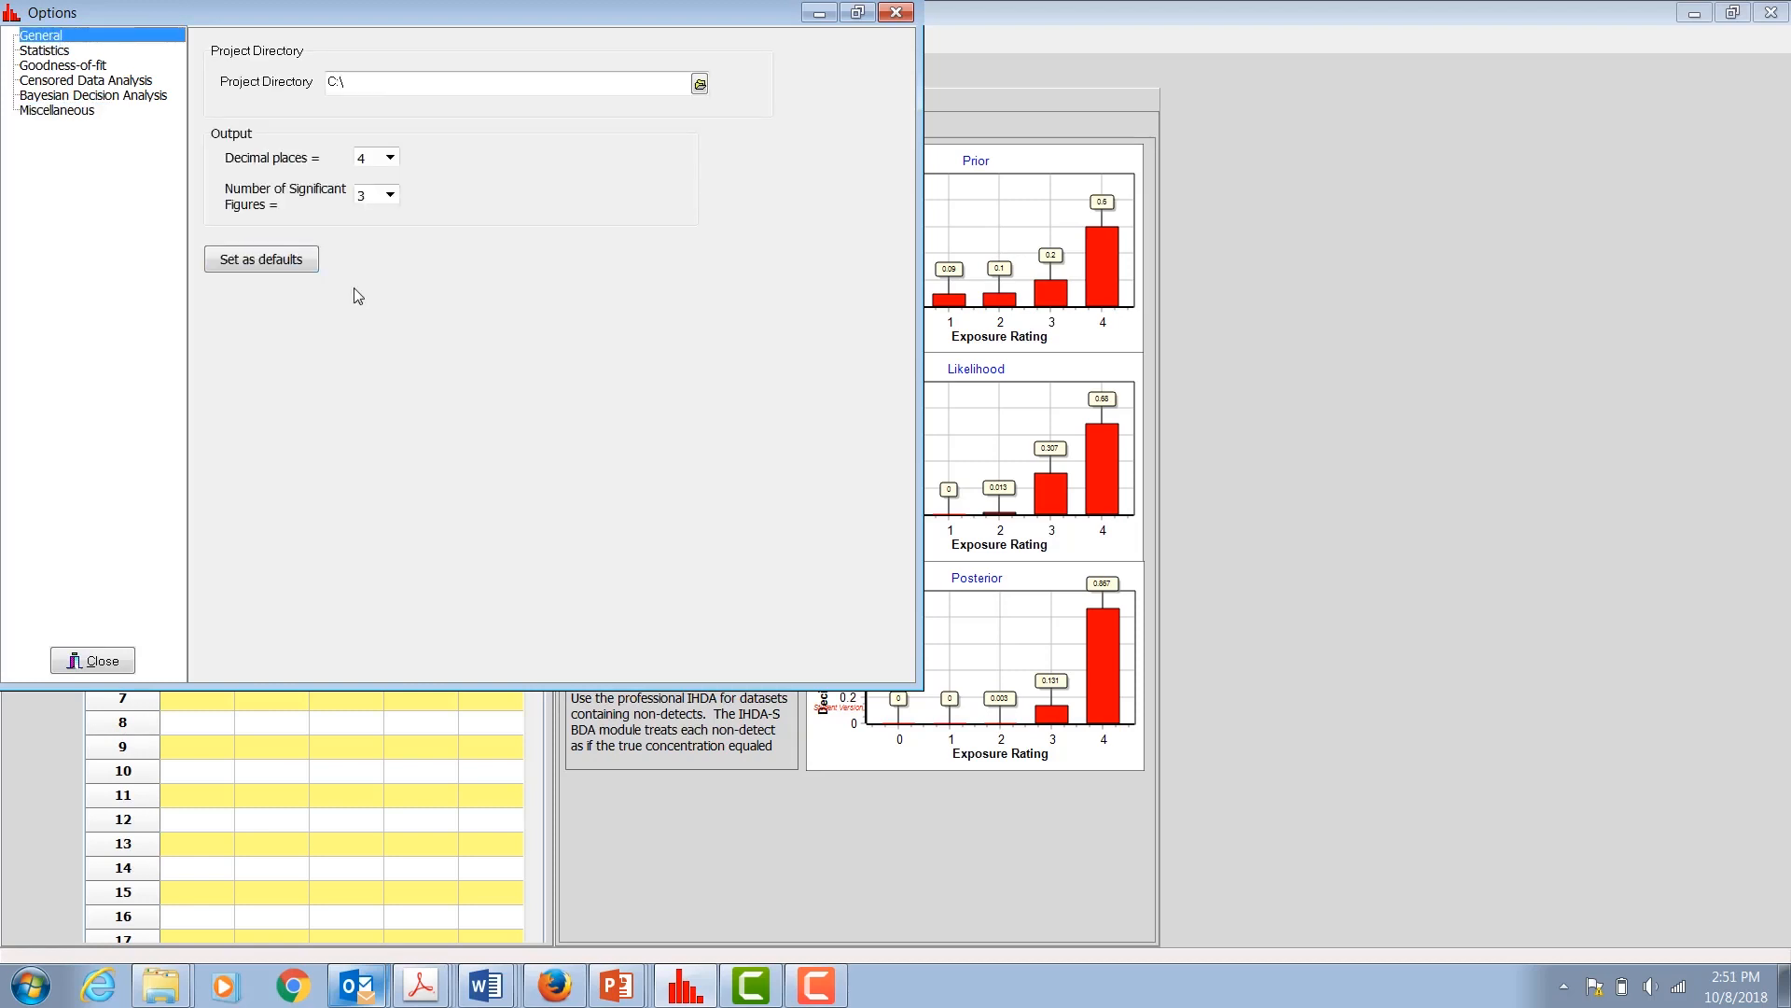
left_click(72, 52)
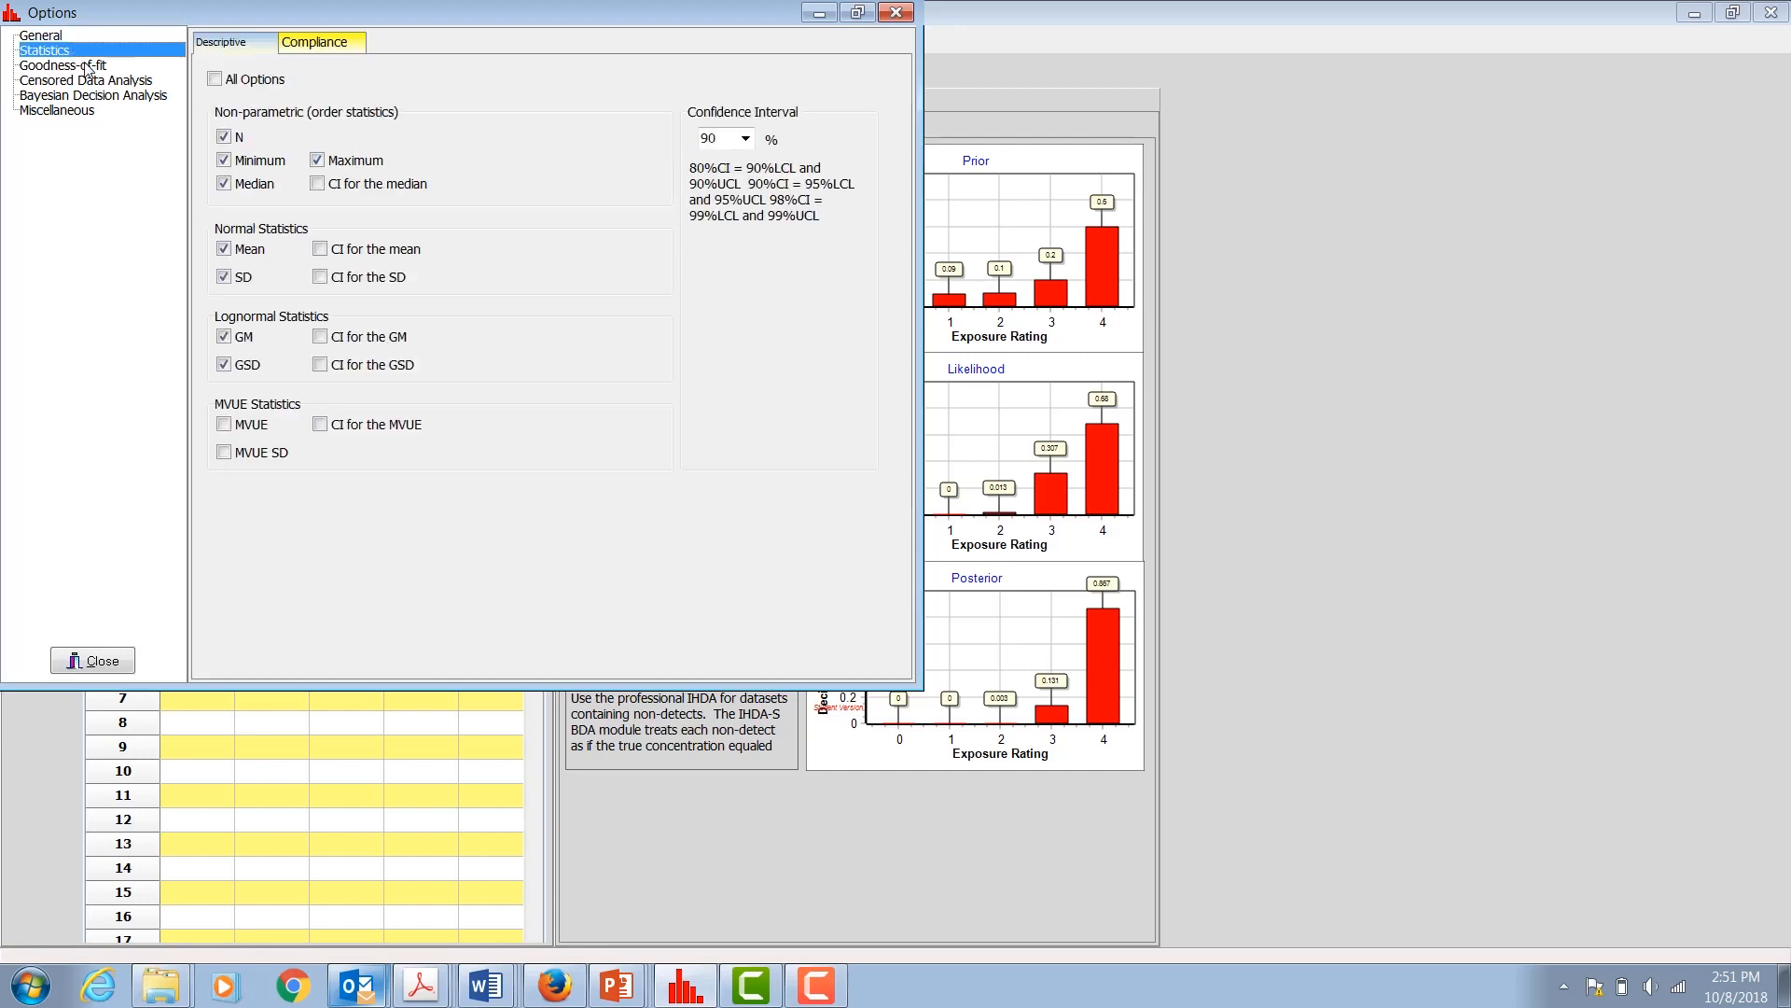
left_click(86, 66)
left_click(97, 84)
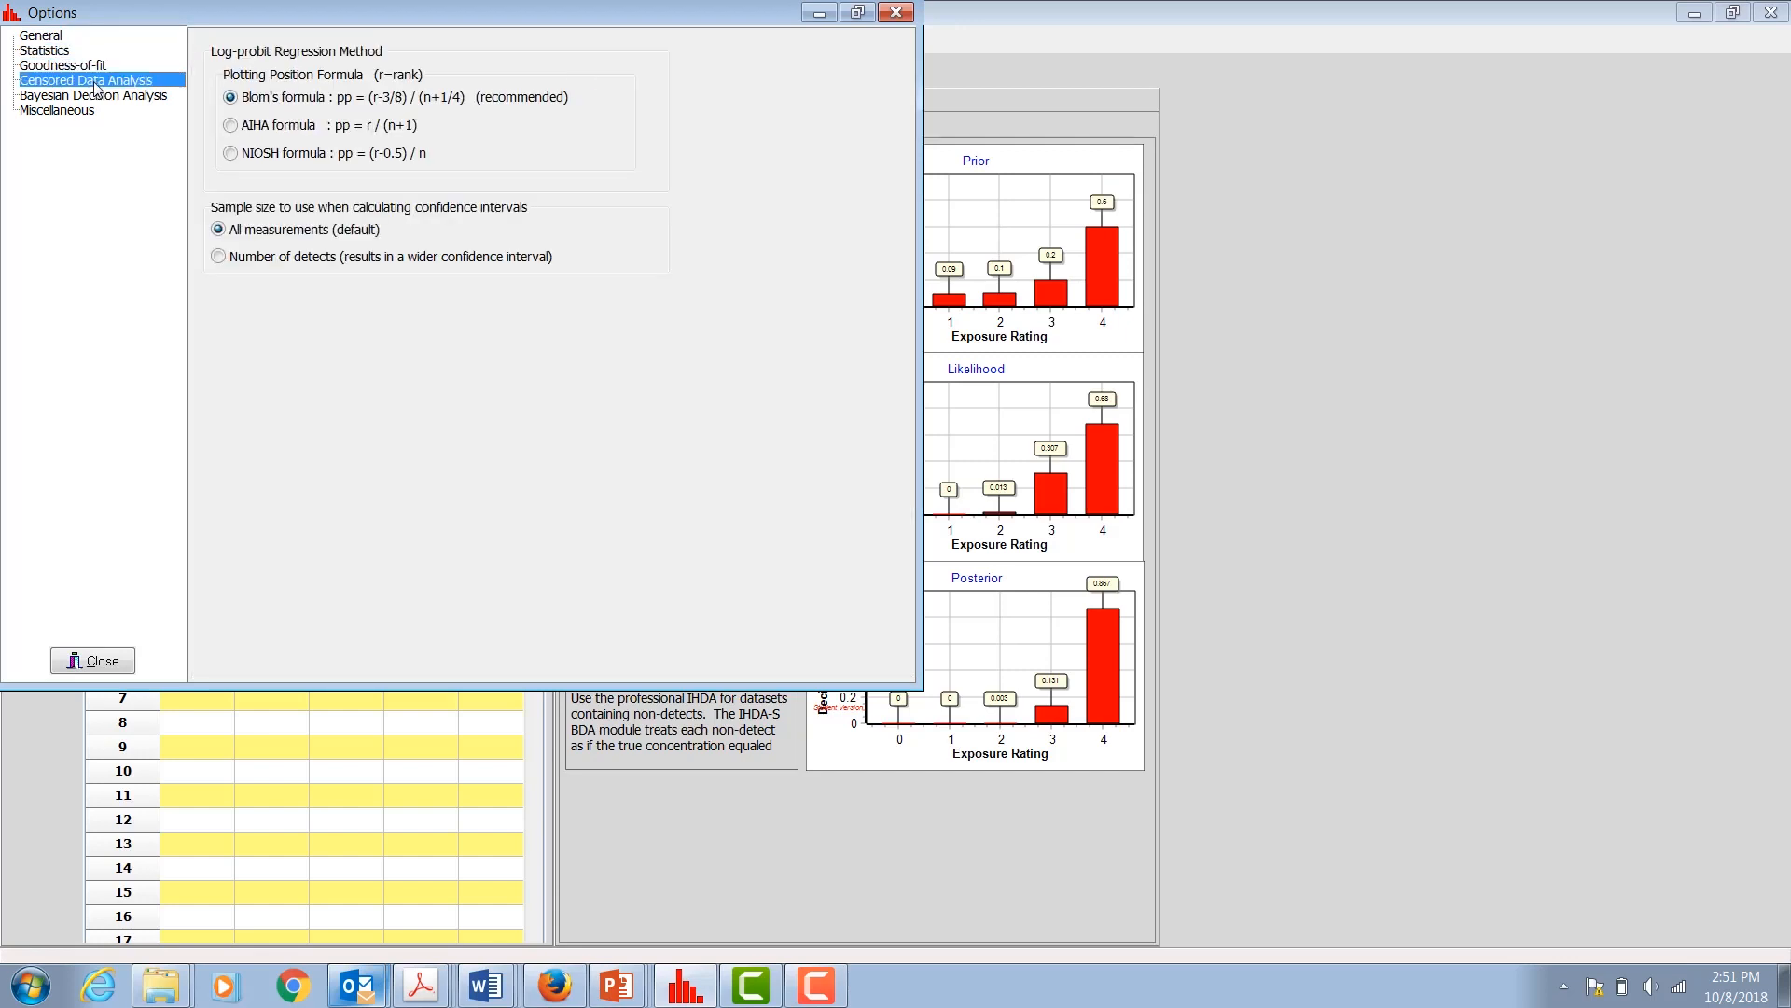
left_click(901, 15)
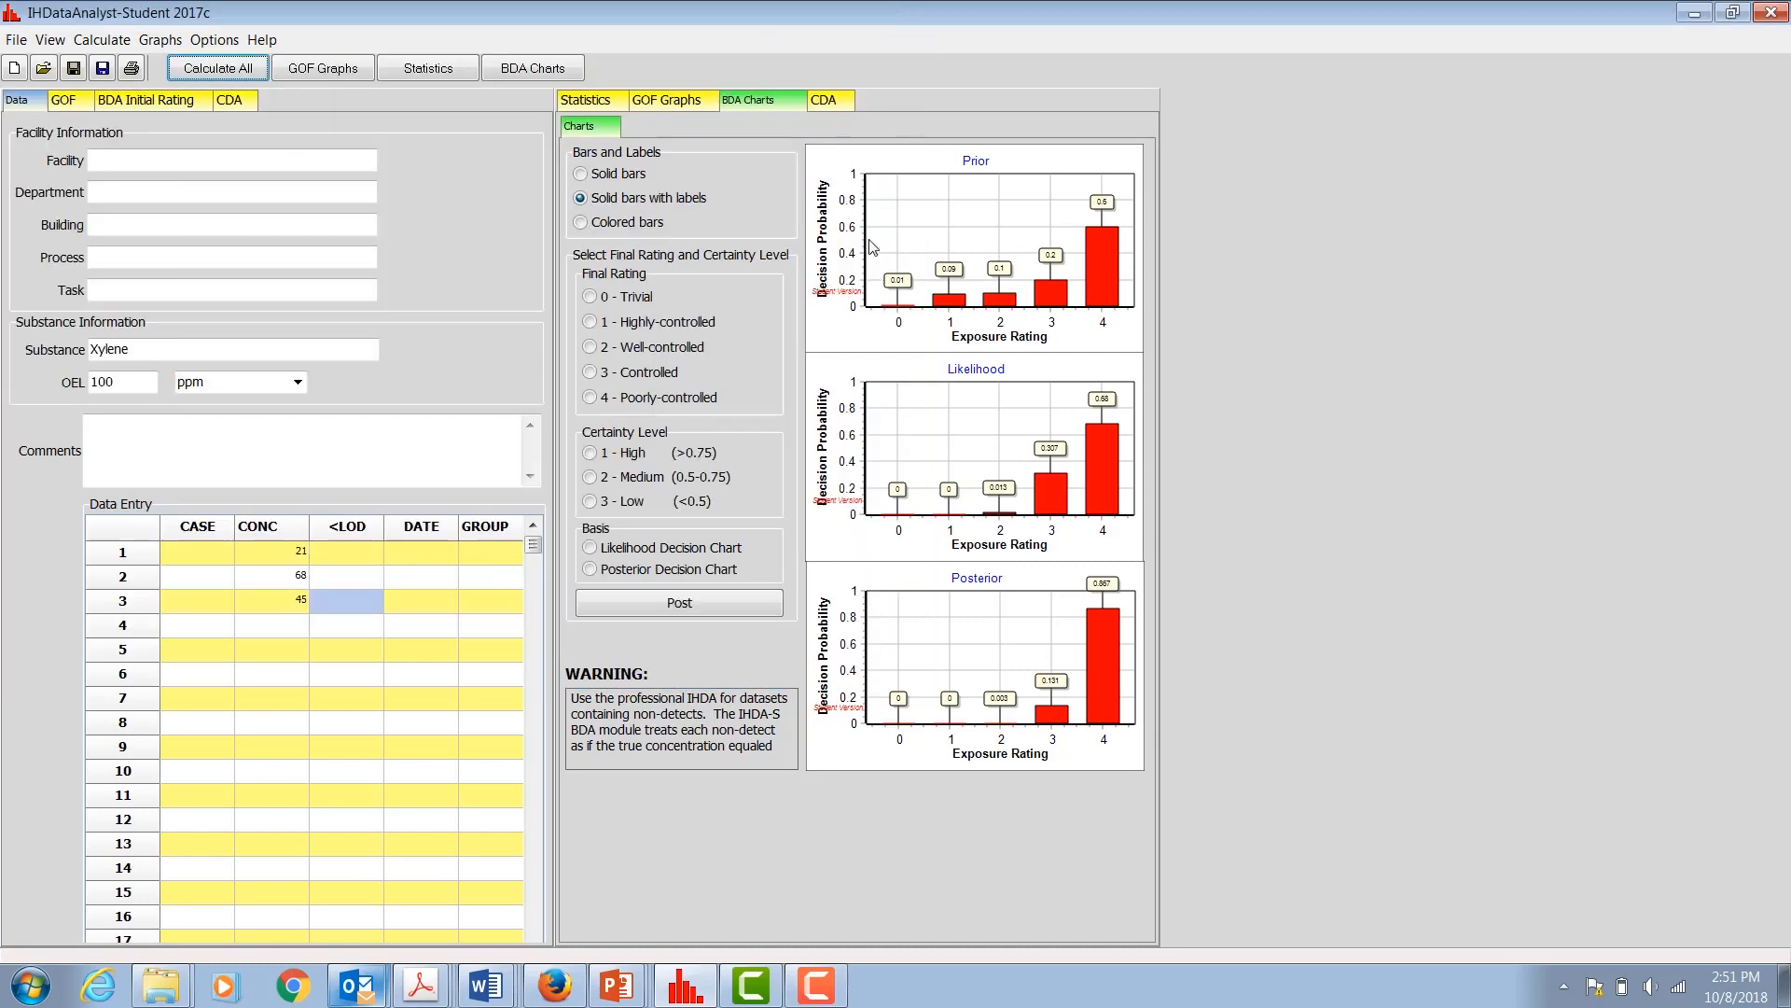